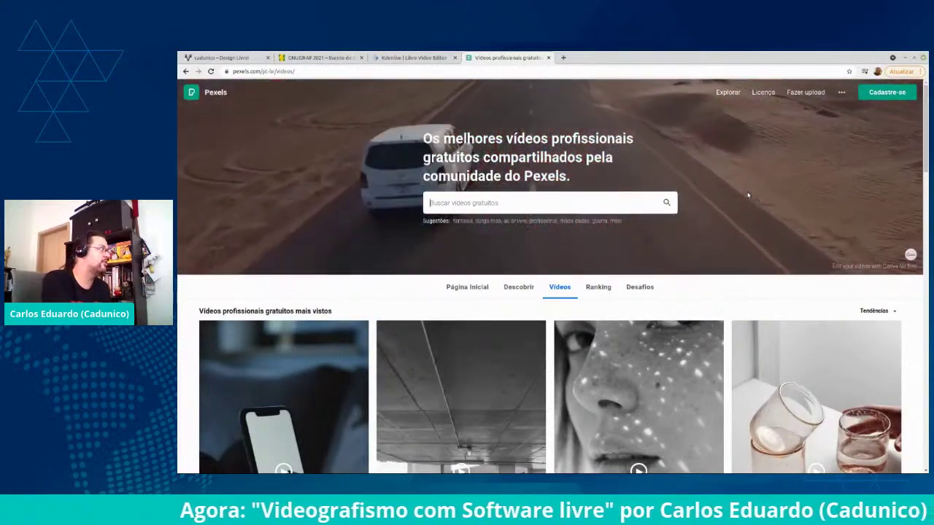
Browse the most-viewed free stock videos on the Pexels videos page and return to the page's beginning
scroll(748, 195, "down", 5)
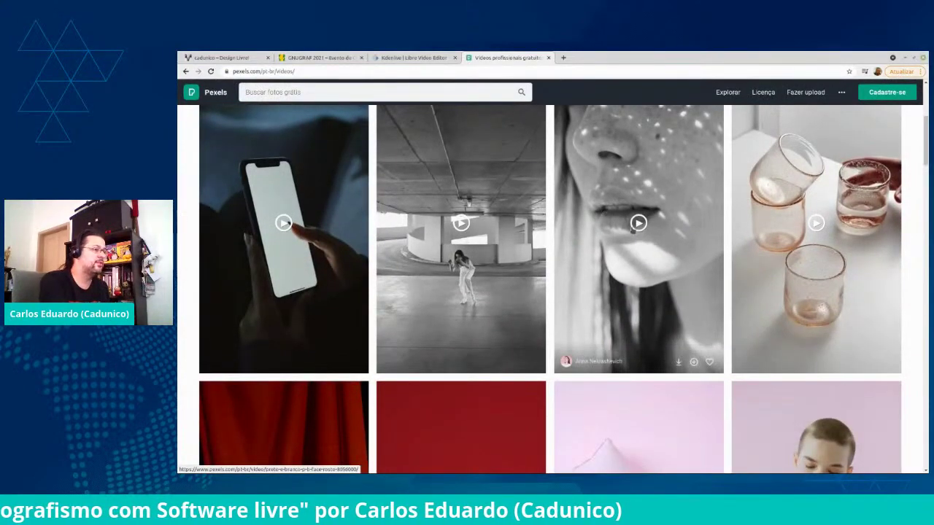
scroll(633, 230, "down", 3)
scroll(761, 239, "up", 4)
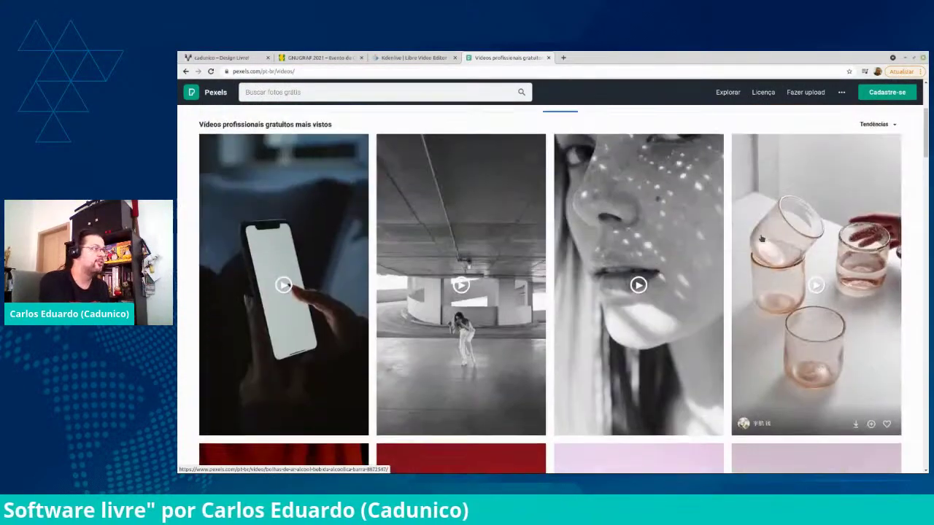
scroll(761, 239, "up", 3)
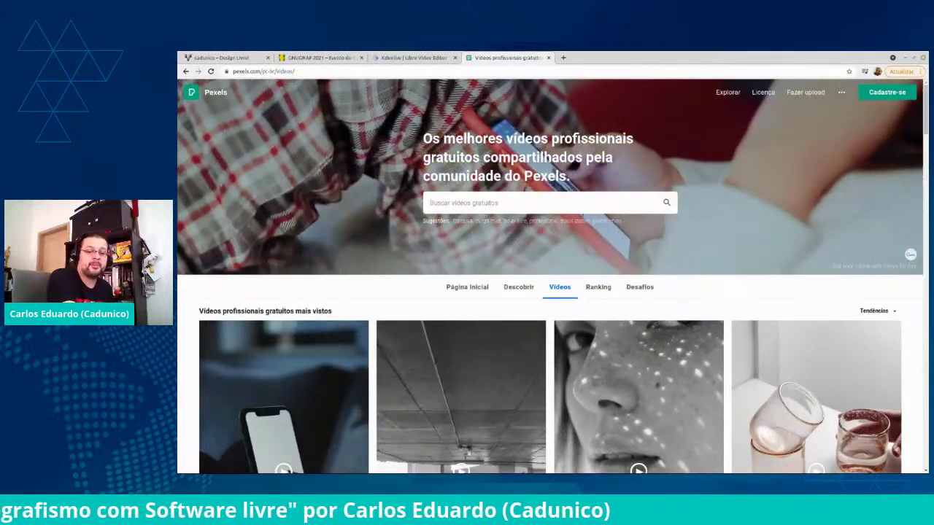
Switch to Kdenlive and look through its compositions, effects and clip properties, returning to the project bin
key("alt+Tab")
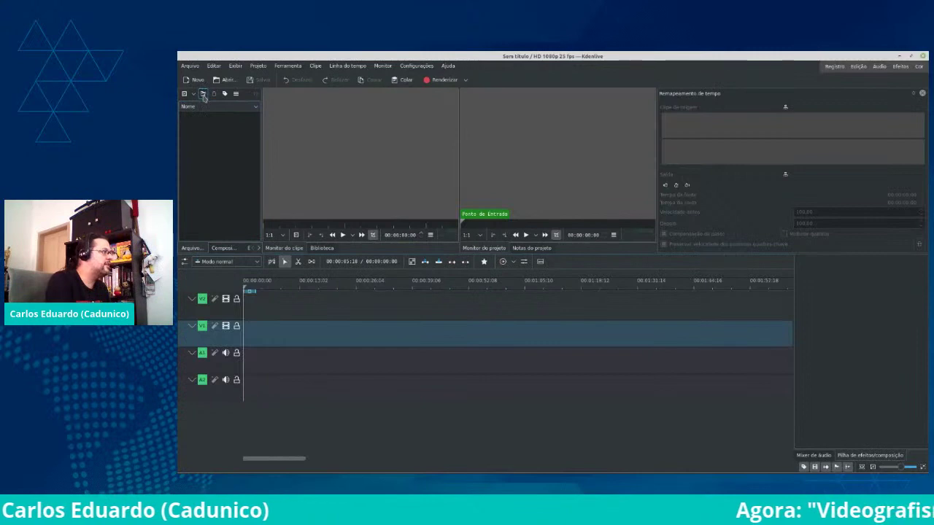
left_click(223, 248)
scroll(219, 175, "down", 5)
left_click(229, 173)
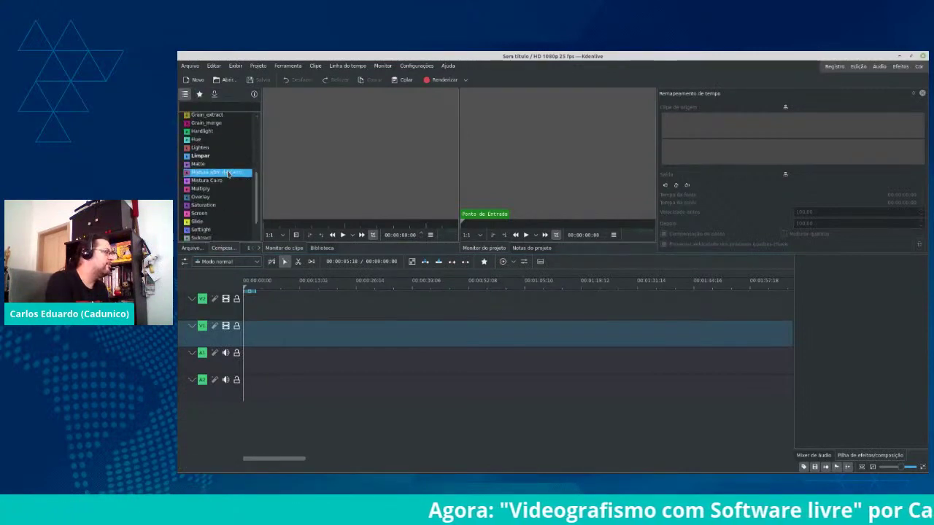
scroll(229, 173, "up", 10)
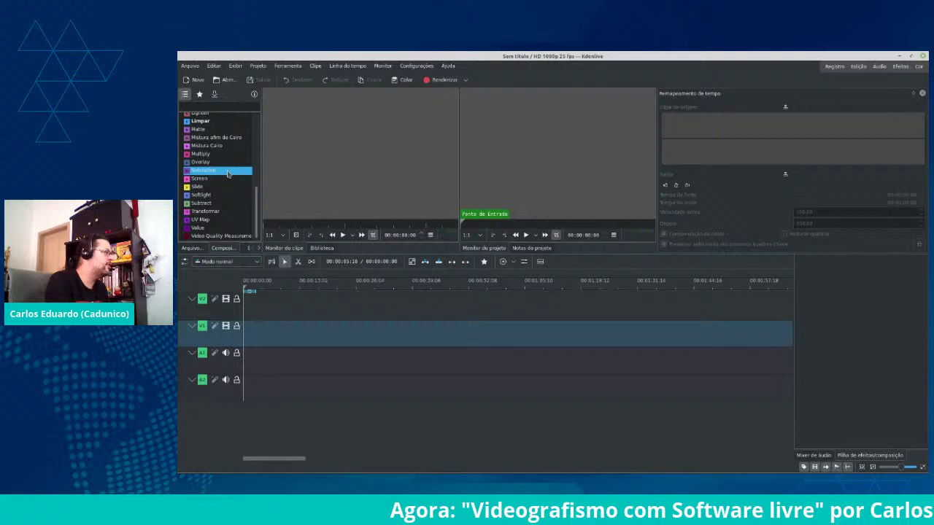
left_click(248, 248)
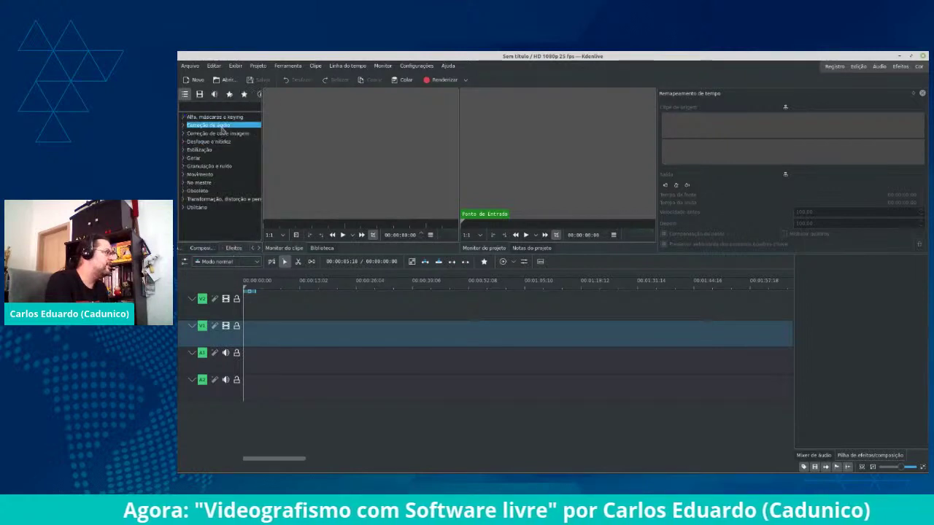
left_click(257, 250)
left_click(234, 248)
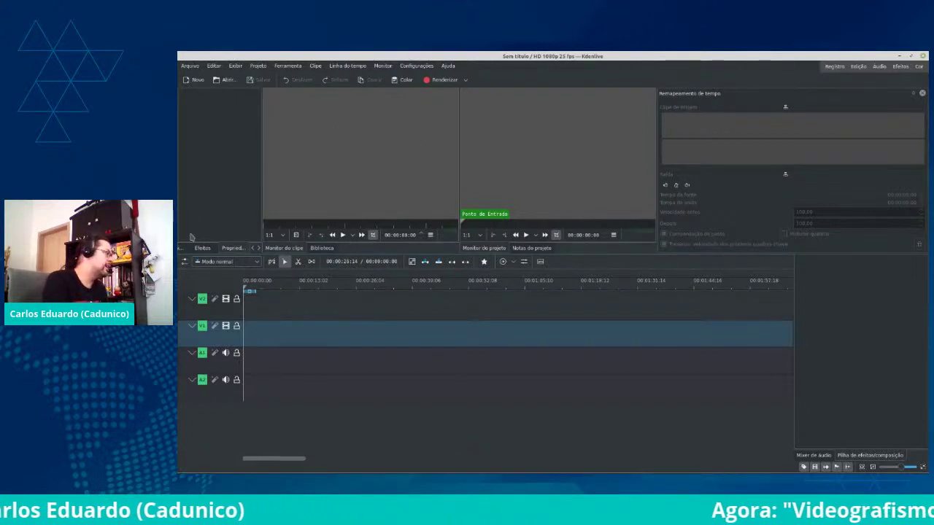
left_click(254, 249)
left_click(253, 249)
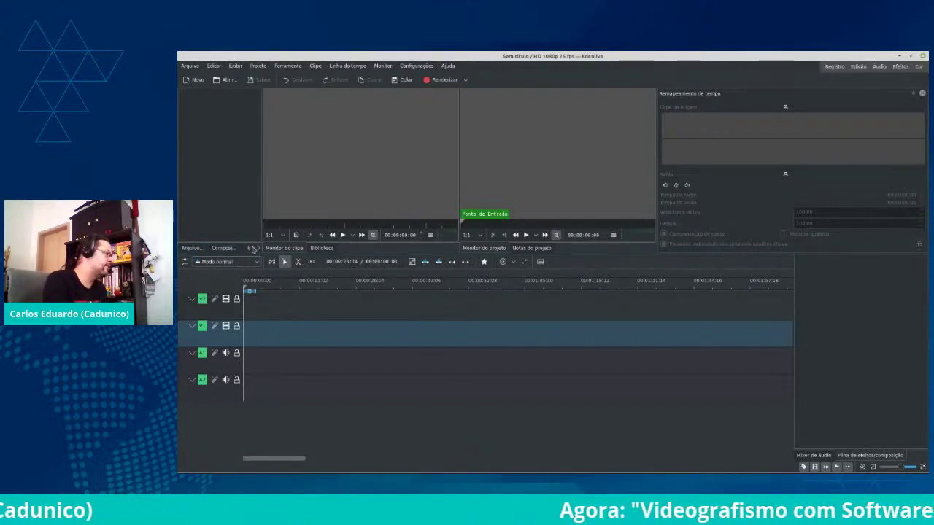
left_click(193, 248)
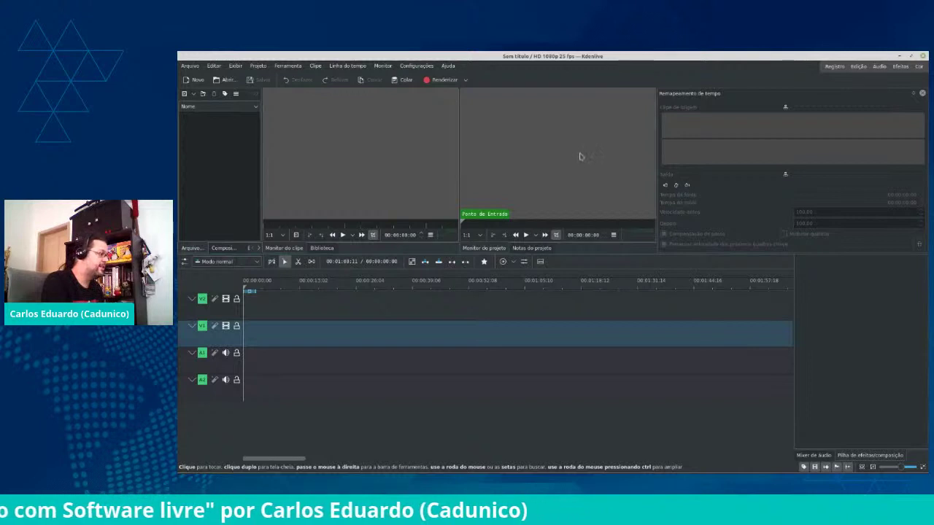
Look over the library, clip monitor, project notes, audio mixer and effect stack, returning to the project monitor
left_click(322, 249)
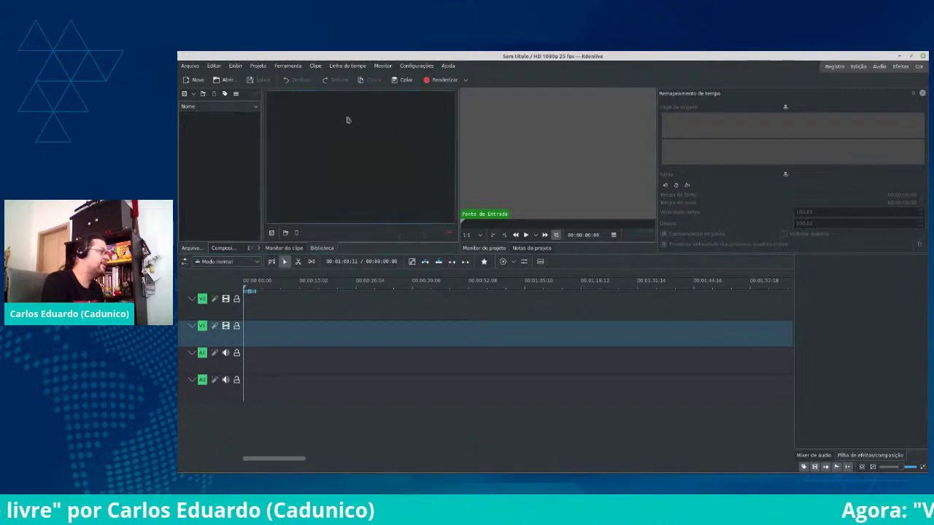
left_click(284, 248)
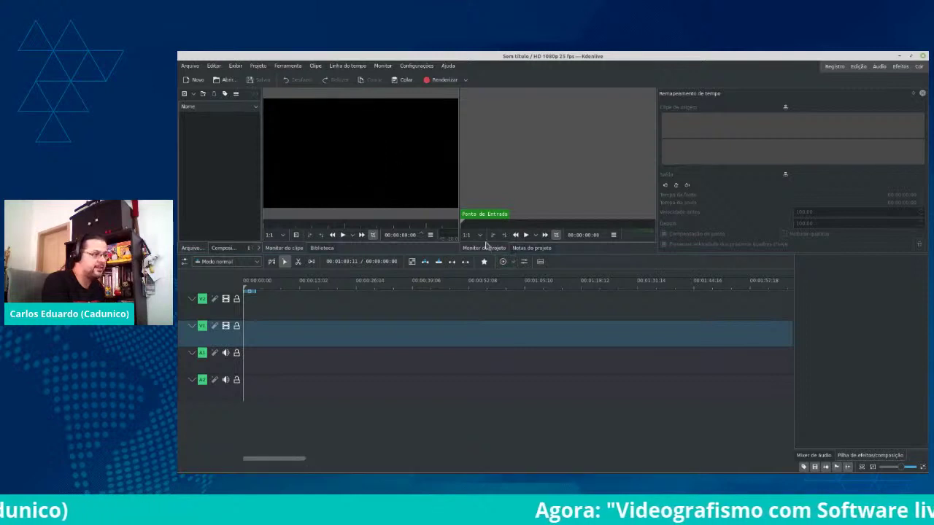
left_click(532, 248)
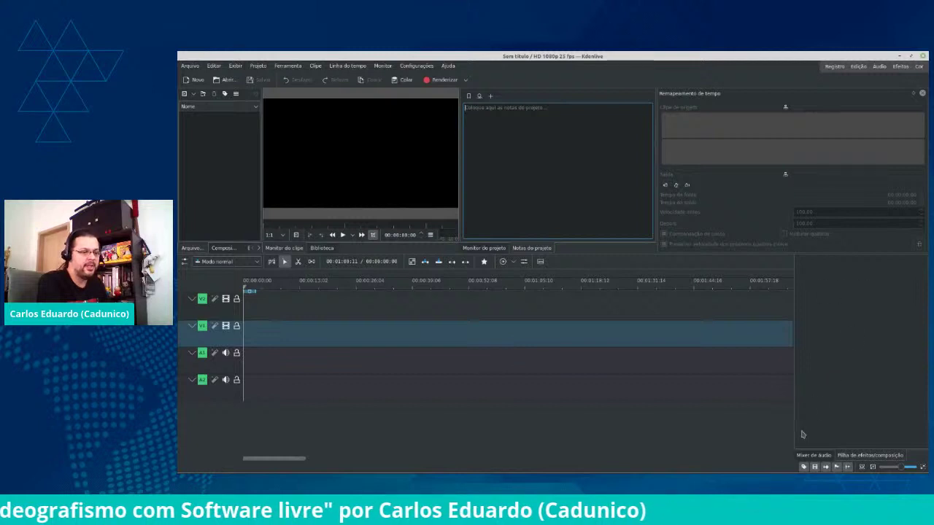
left_click(804, 455)
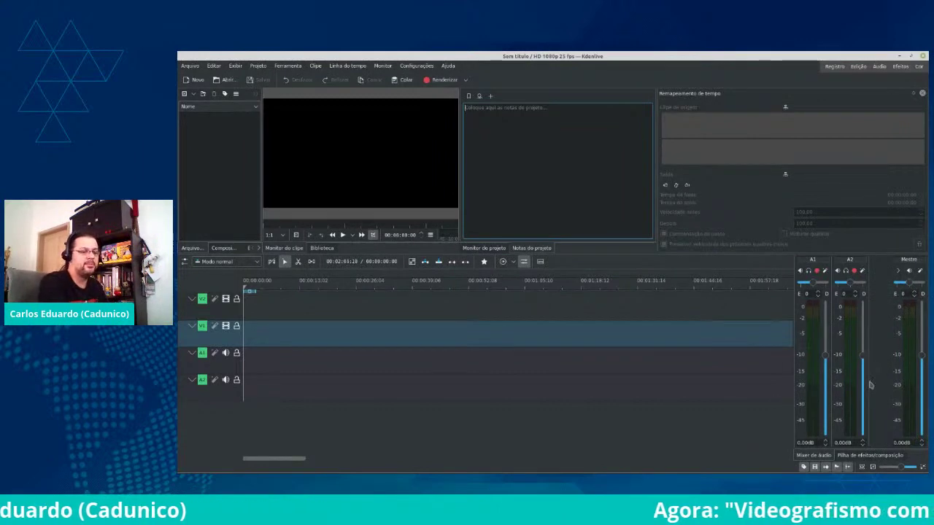
left_click(843, 455)
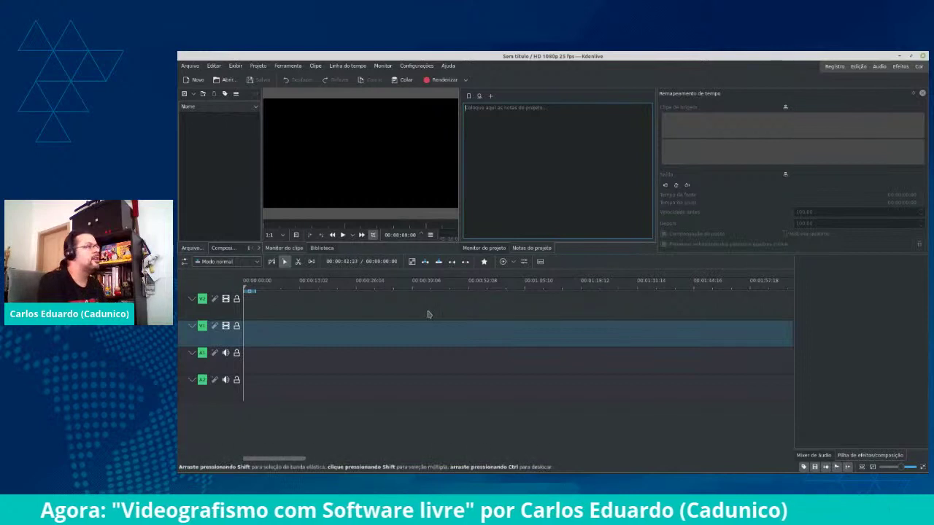
left_click(483, 248)
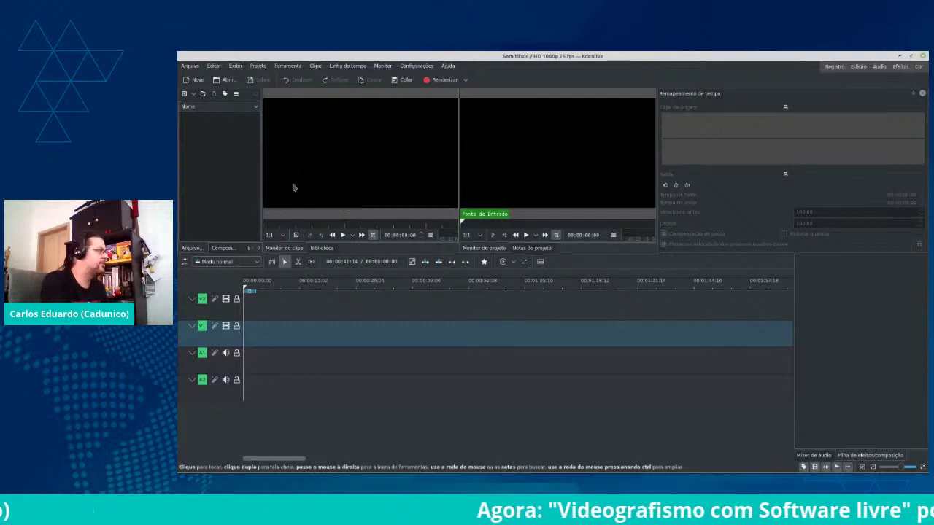
Import vinheta_final.mp4 into the project bin and switch the project to the clip's 1366x720 23.98 fps profile
left_click(183, 94)
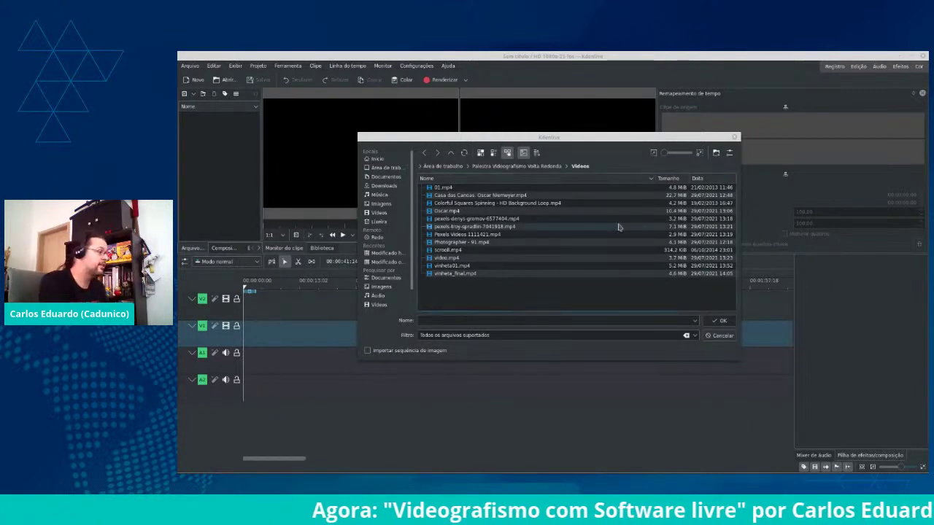
double_click(456, 274)
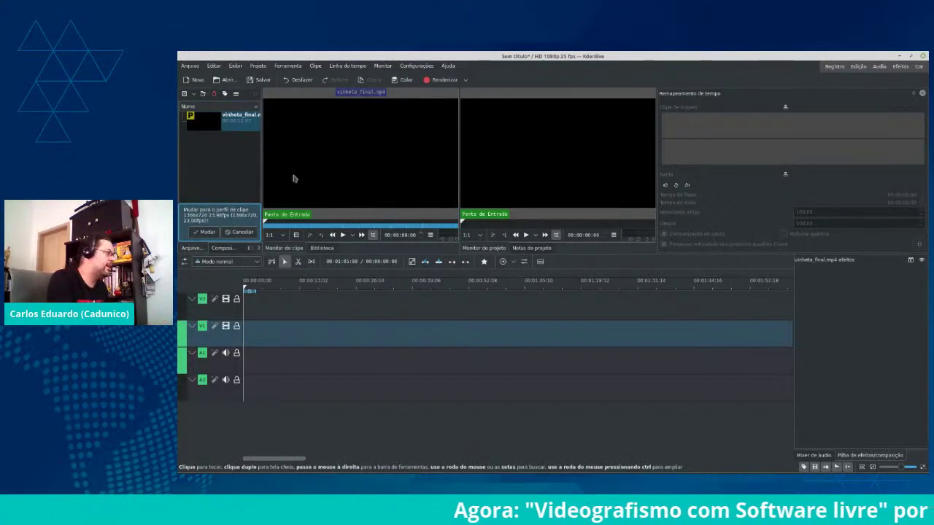
left_click(209, 231)
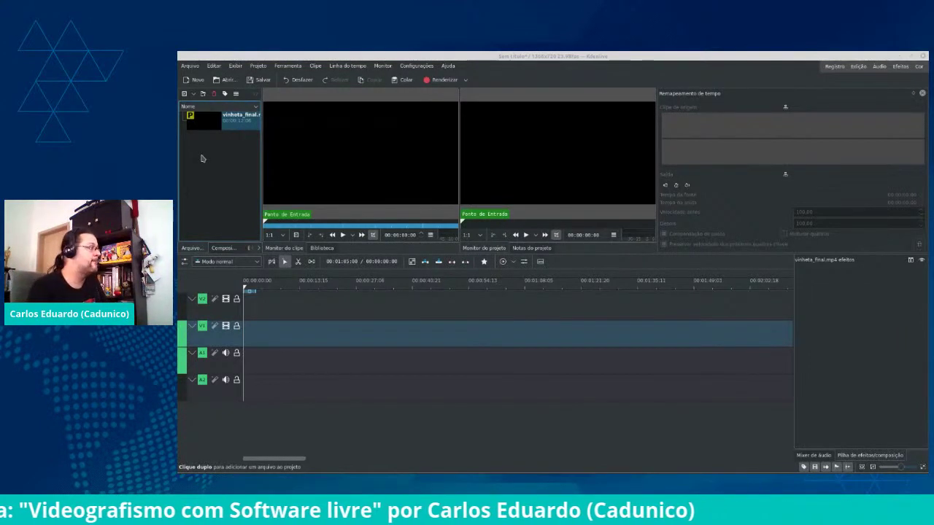
left_click(198, 119)
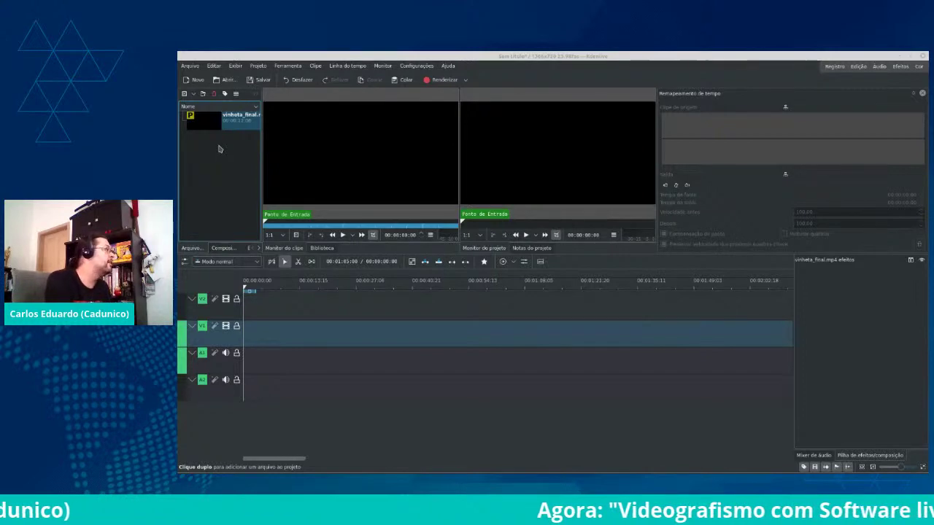
Review the proxy options in the project settings and close them without changing any value
left_click(257, 65)
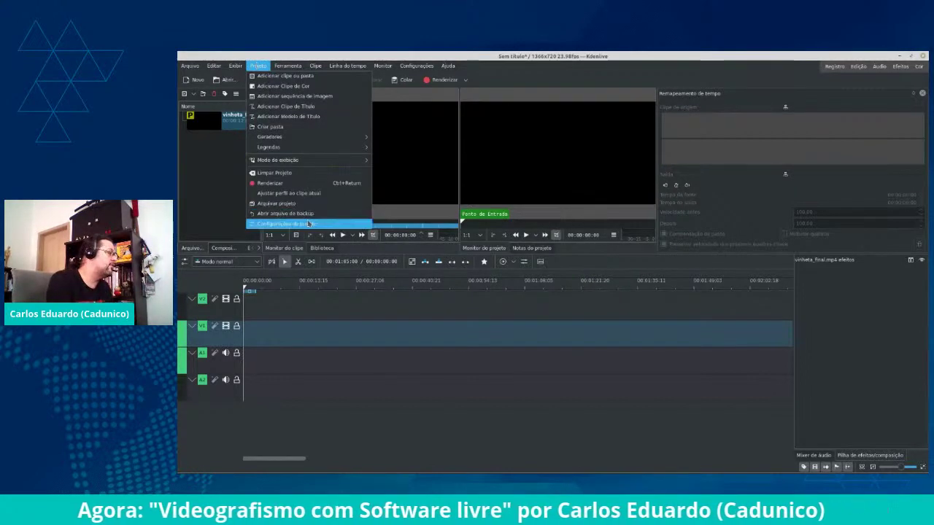
left_click(287, 223)
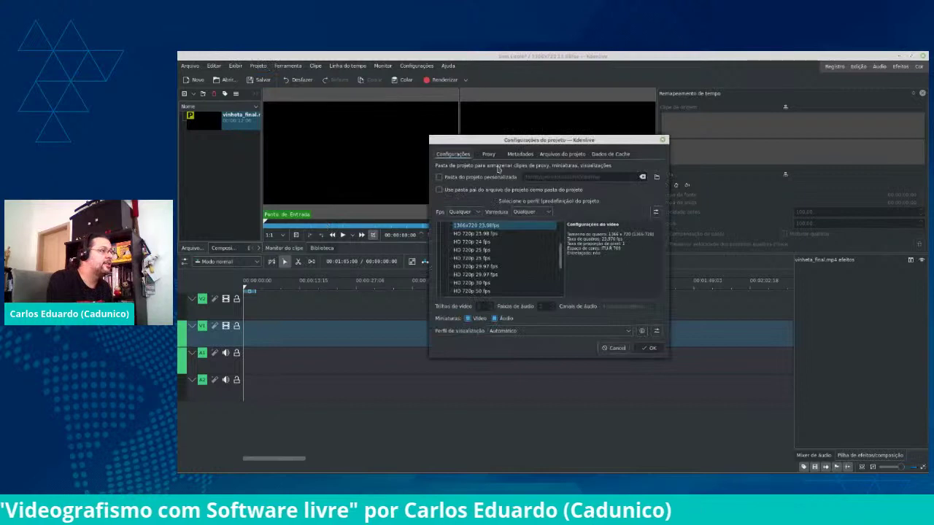
left_click(488, 155)
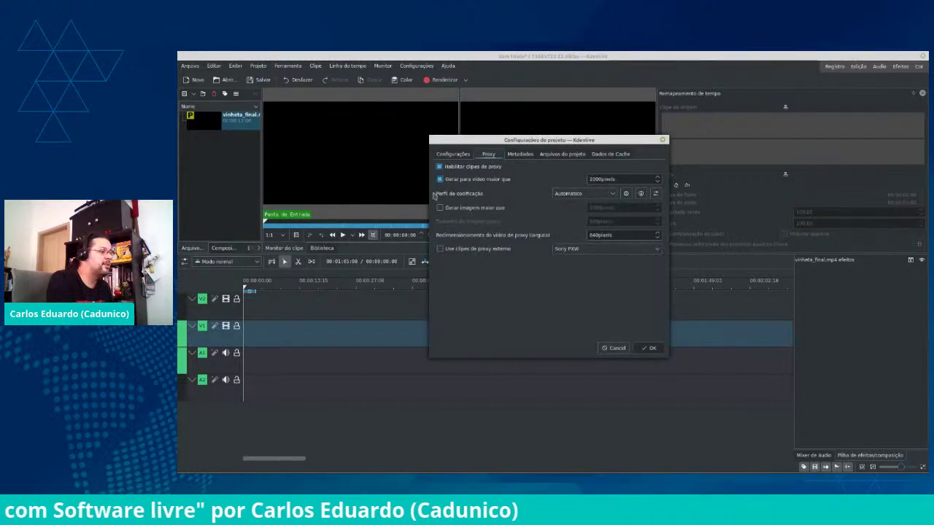
left_click(646, 348)
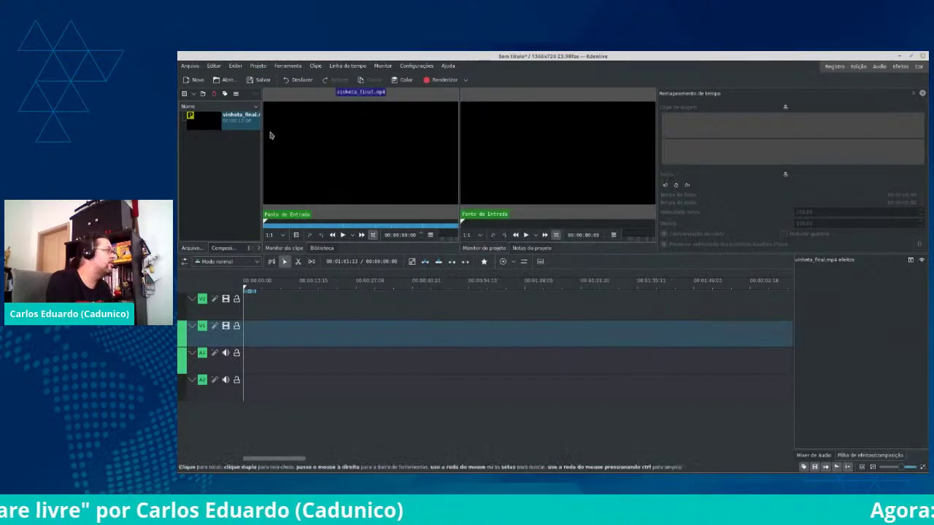
Examine the default proxy clip settings in the Kdenlive configuration and close it without applying changes
left_click(213, 66)
mouse_move(189, 67)
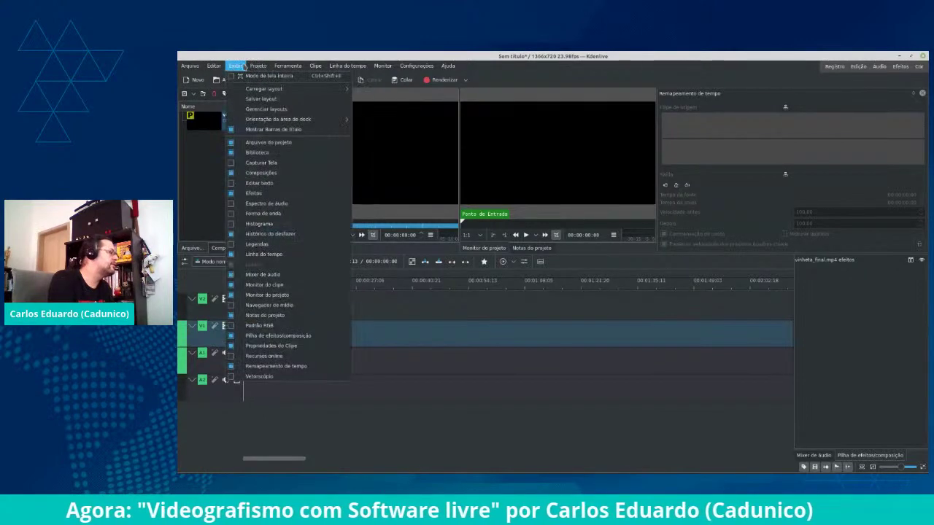
mouse_move(416, 66)
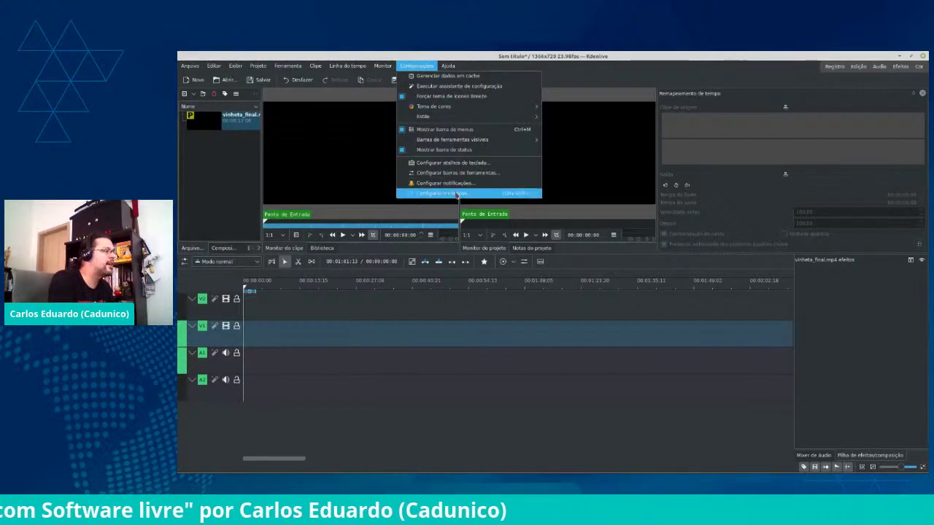
left_click(455, 193)
key("ctrl+shift+comma")
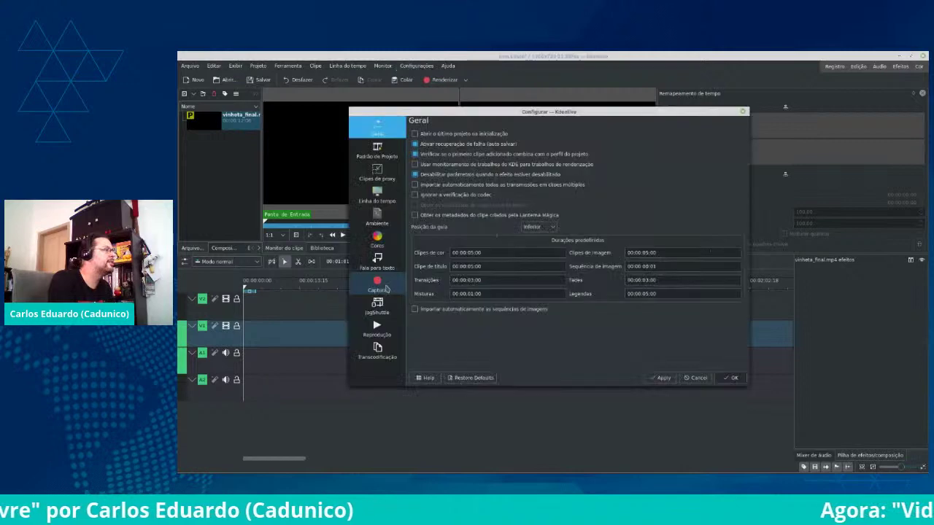
left_click(387, 174)
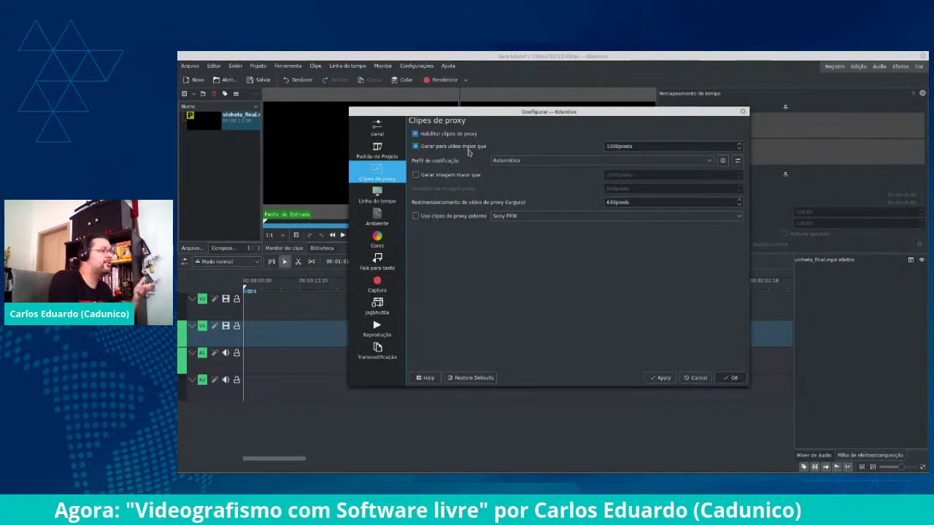
left_click(697, 377)
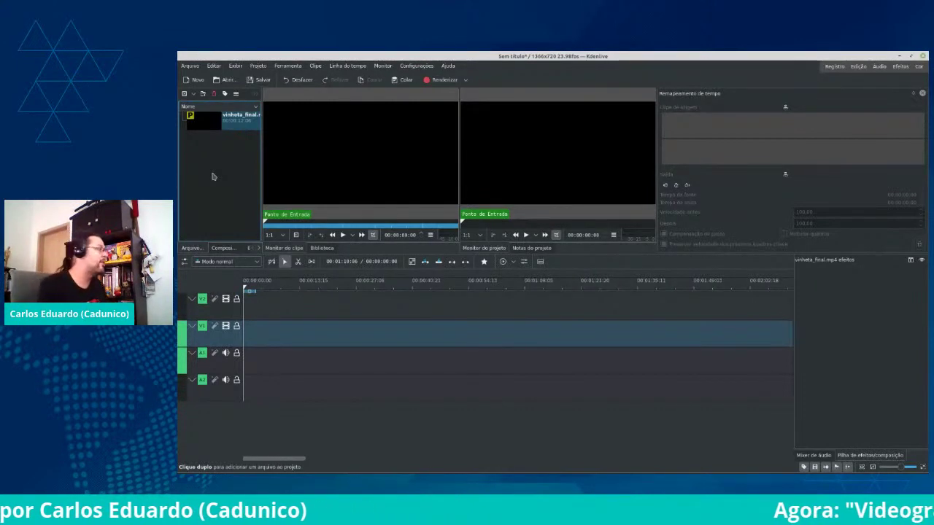
Check the proxy option of vinheta_final.mp4, and preview the clip in the clip monitor by scrubbing and playing from its start
right_click(210, 127)
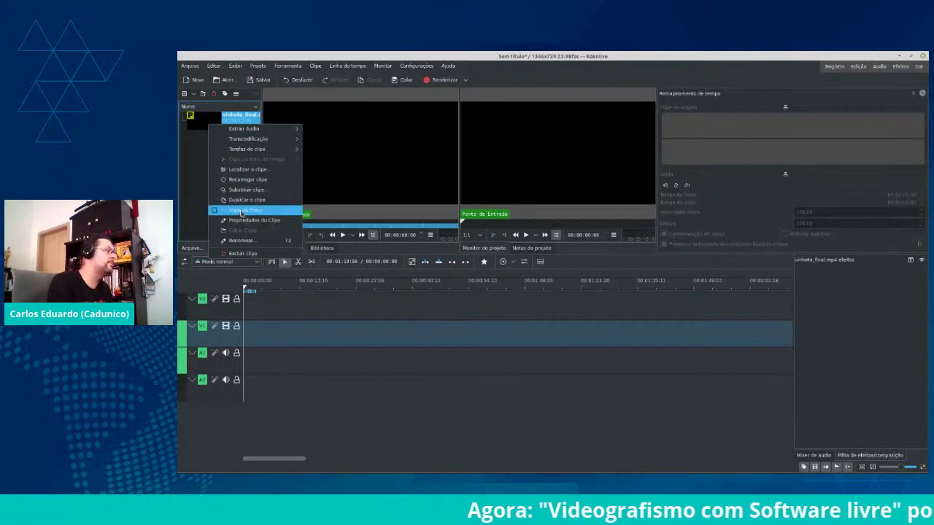
left_click(192, 146)
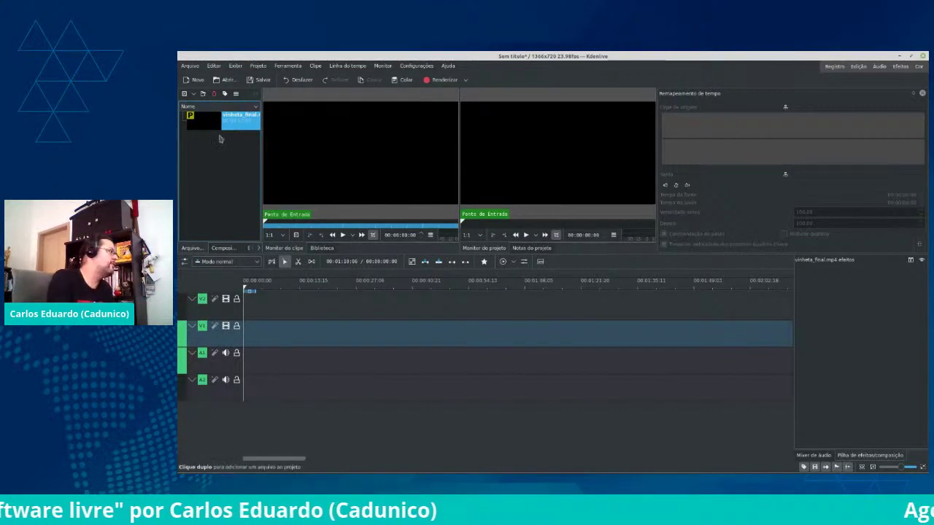
left_click(342, 235)
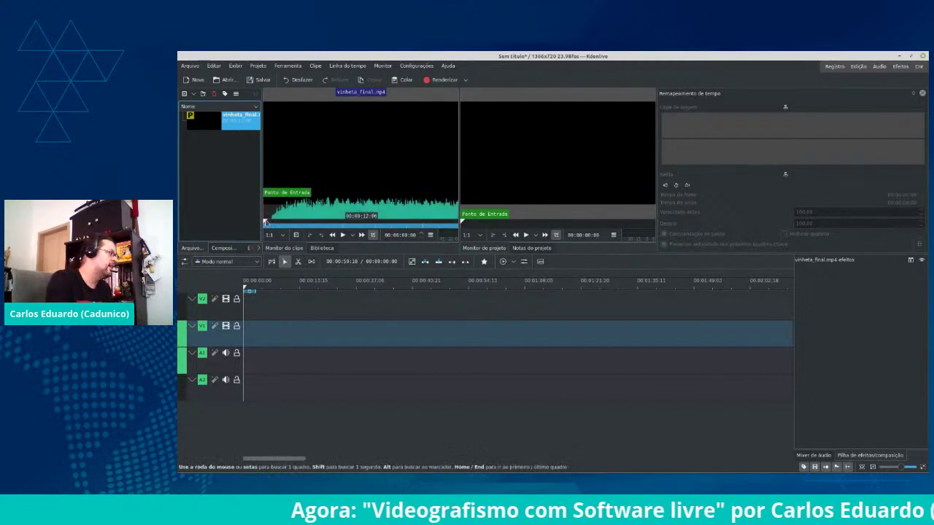
left_click(265, 222)
left_click_drag(266, 222, 352, 228)
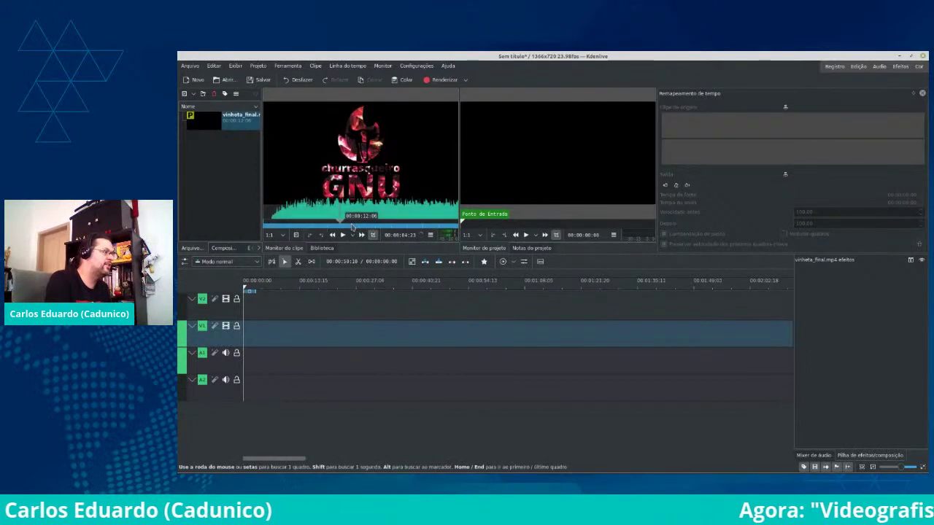
left_click_drag(274, 227, 263, 229)
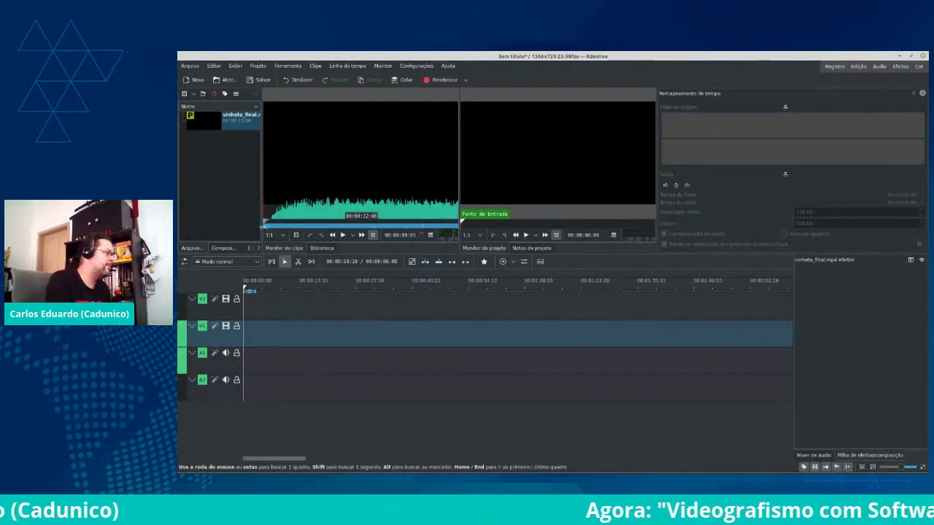
left_click(343, 235)
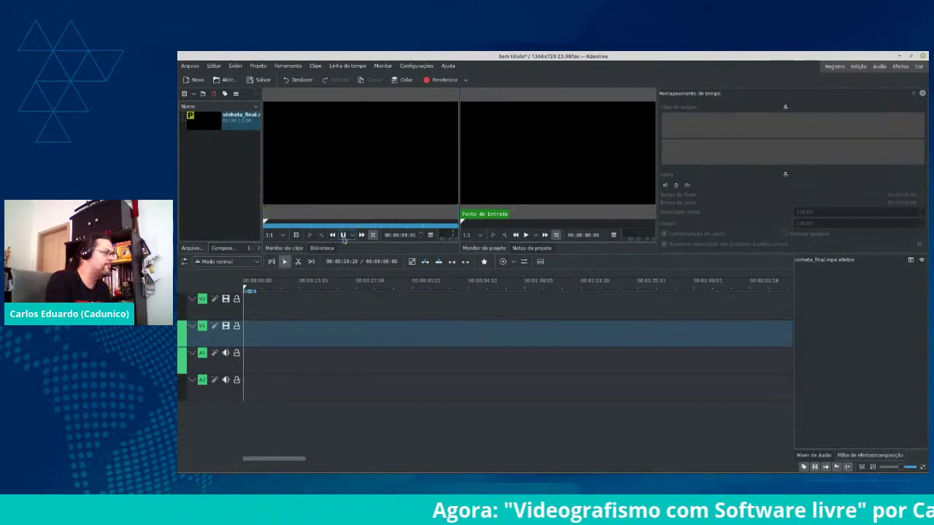
Play the zone of vinheta_final.mp4 as a loop in the clip monitor, and pause the playback
left_click(351, 237)
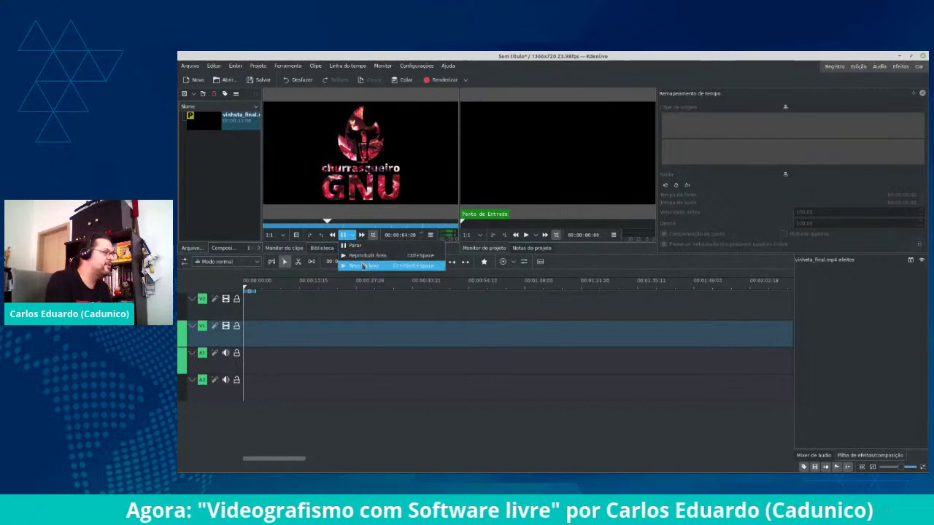
left_click(363, 257)
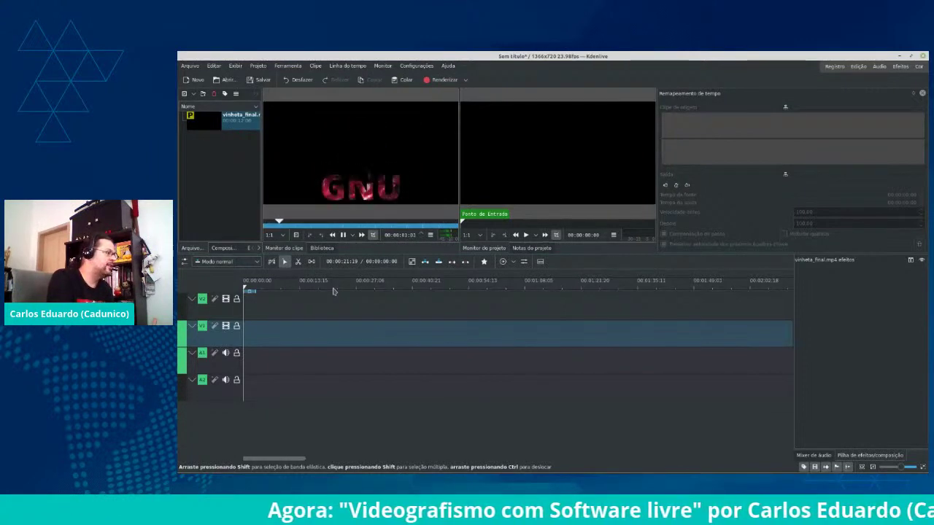
left_click(354, 236)
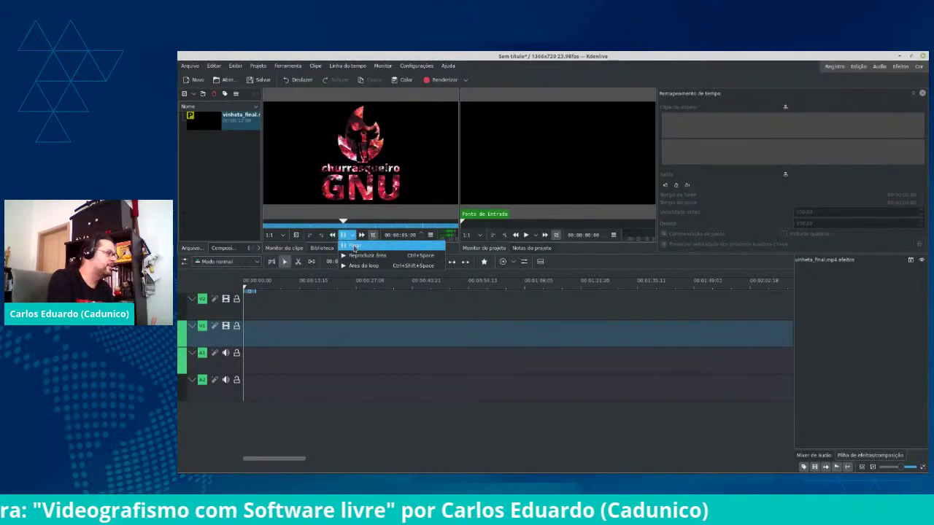
left_click(354, 247)
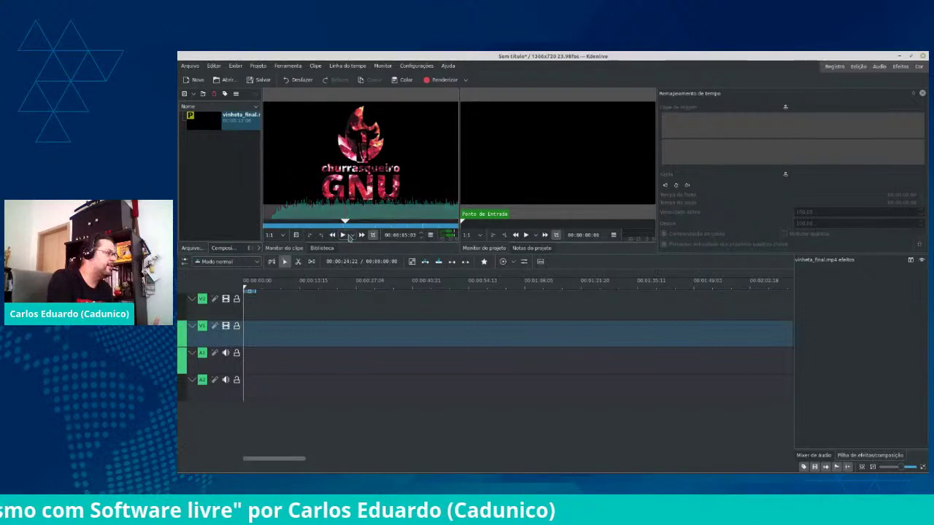
Scrub forward and backward through vinheta_final.mp4 in the clip monitor, and return the playhead to the clip's start
mouse_move(411, 212)
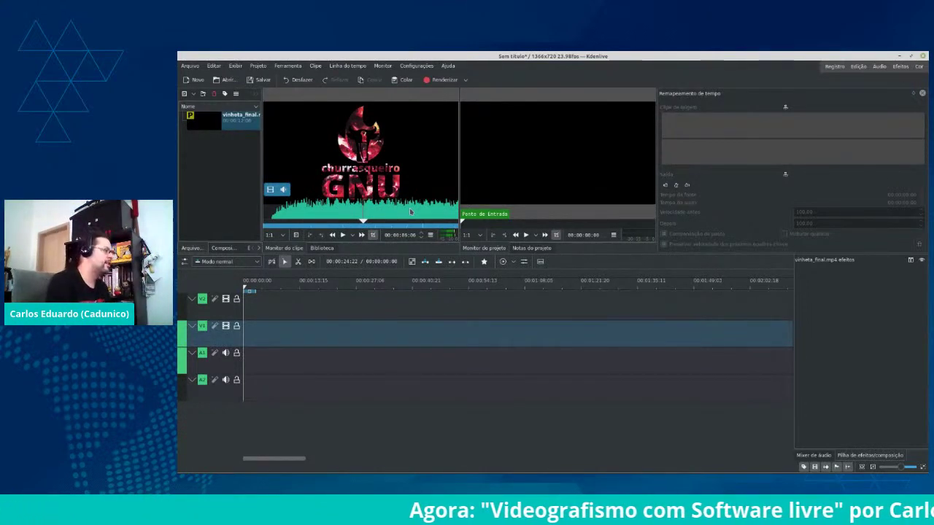
scroll(361, 199, "down", 3)
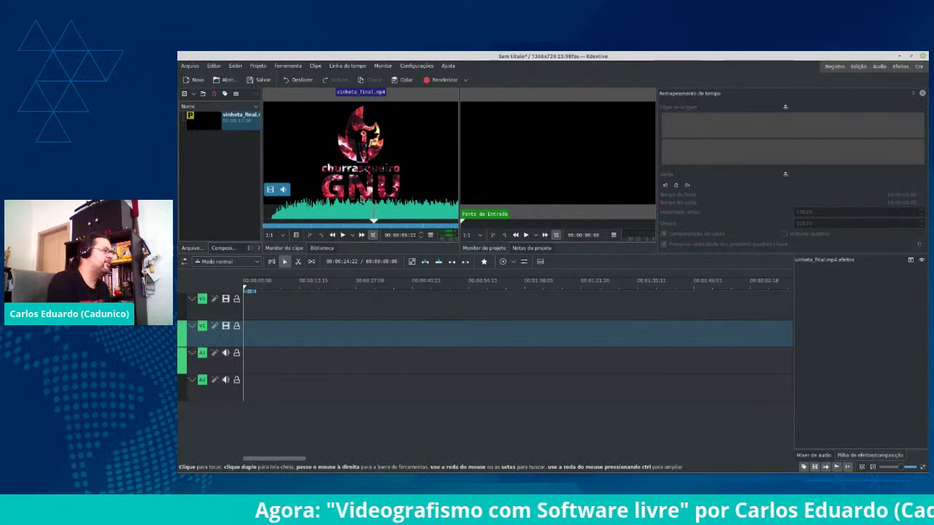
scroll(361, 199, "down", 4)
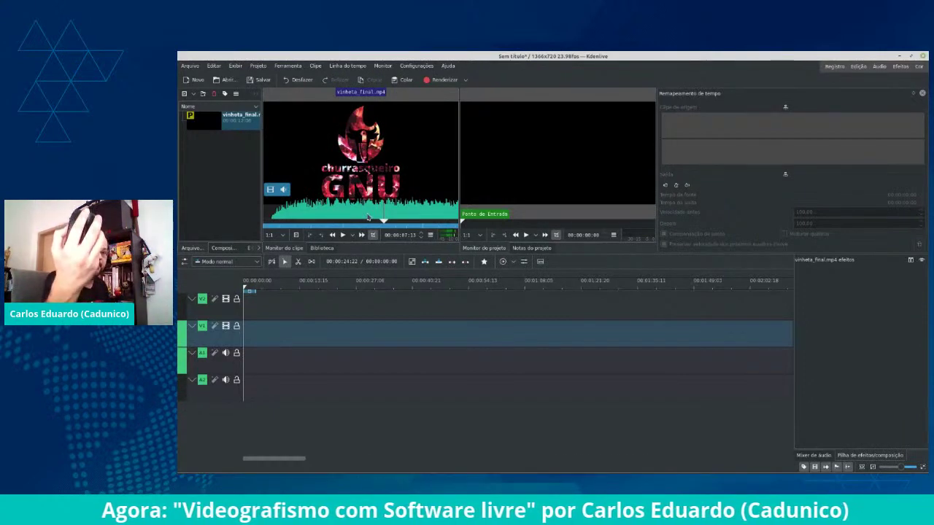
scroll(368, 217, "down", 6)
scroll(368, 218, "down", 10)
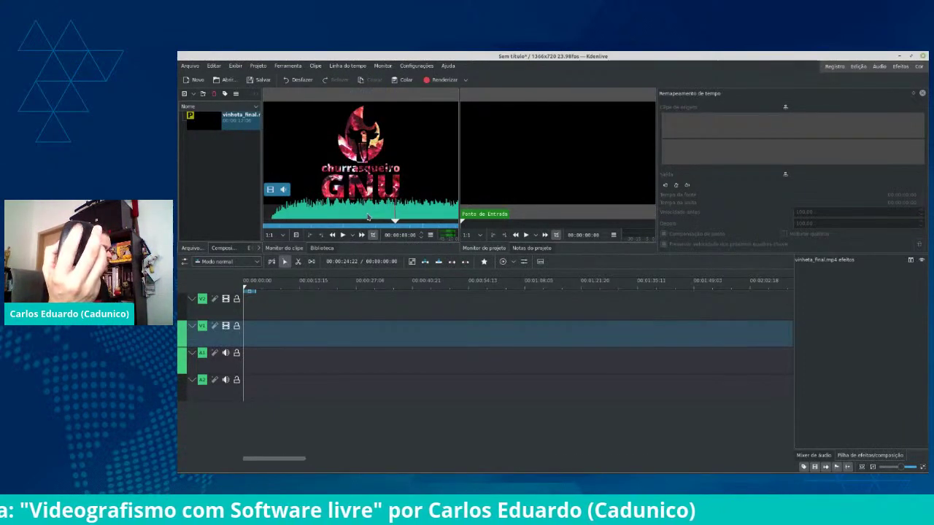
scroll(367, 217, "up", 19)
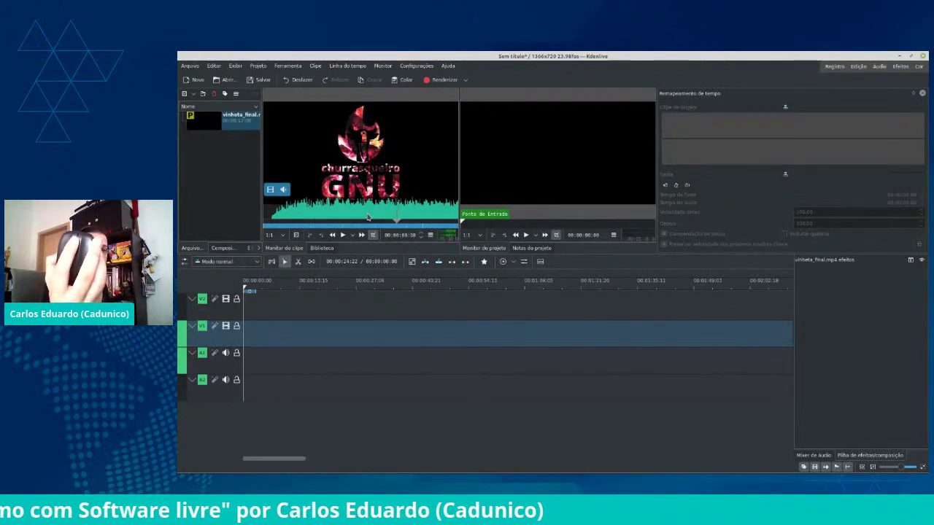
scroll(367, 217, "up", 20)
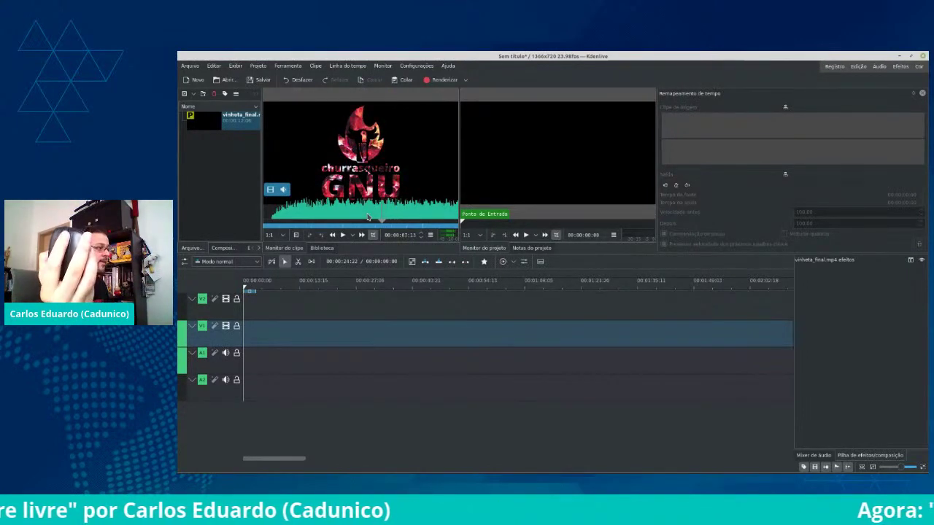
scroll(368, 217, "up", 20)
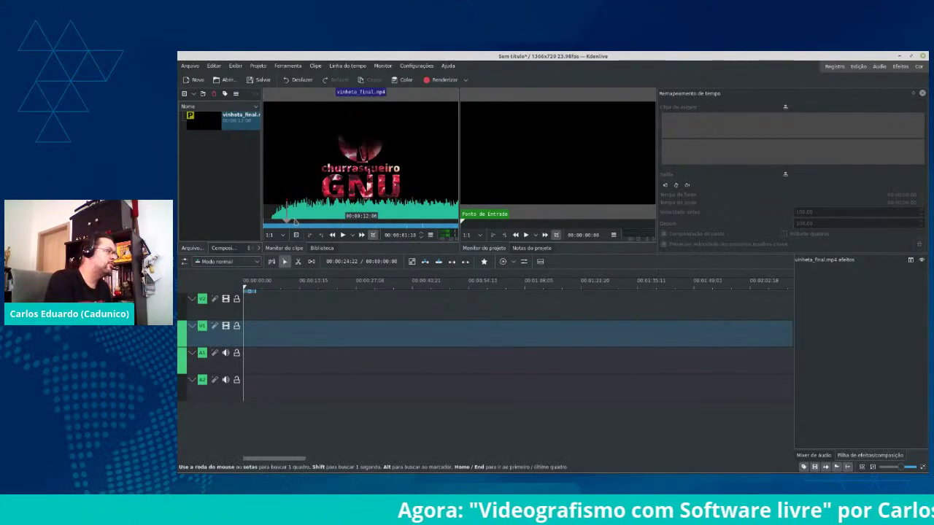
scroll(331, 220, "down", 1)
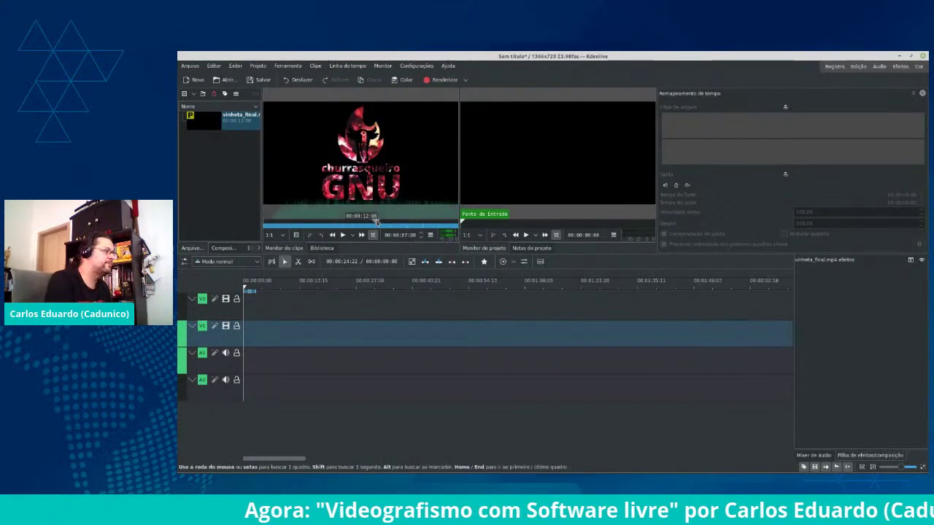
left_click(380, 221)
scroll(381, 221, "up", 6)
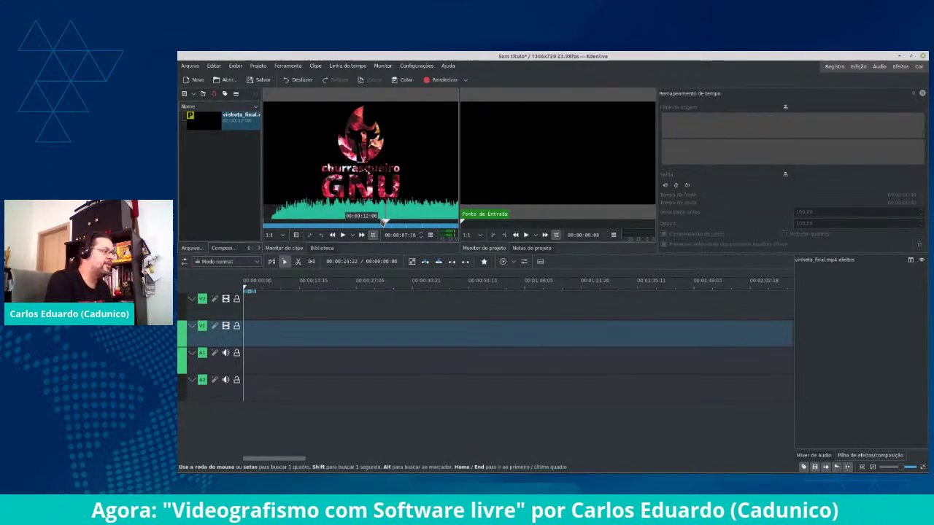
scroll(381, 222, "up", 1)
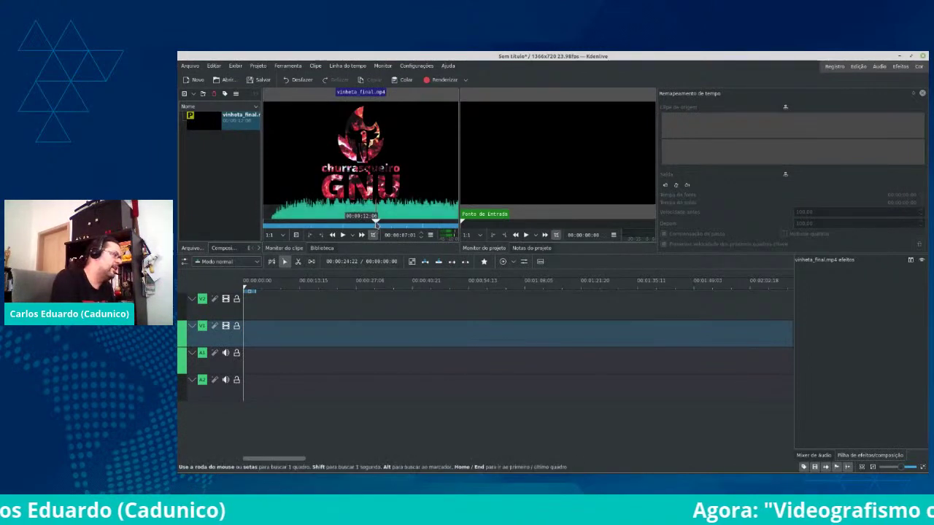
key("Home")
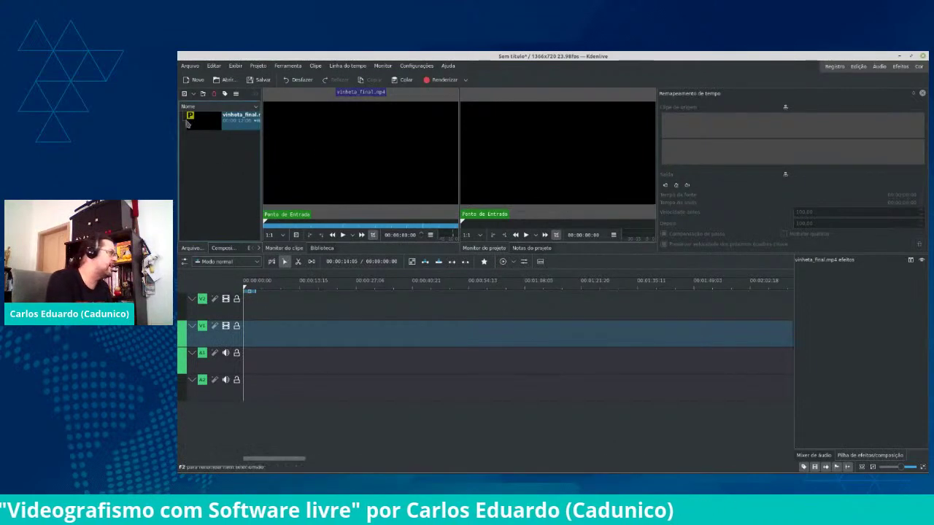
Place vinheta_final.mp4 from the project bin at the start of track V2, and delete it from the timeline
left_click_drag(207, 121, 244, 309)
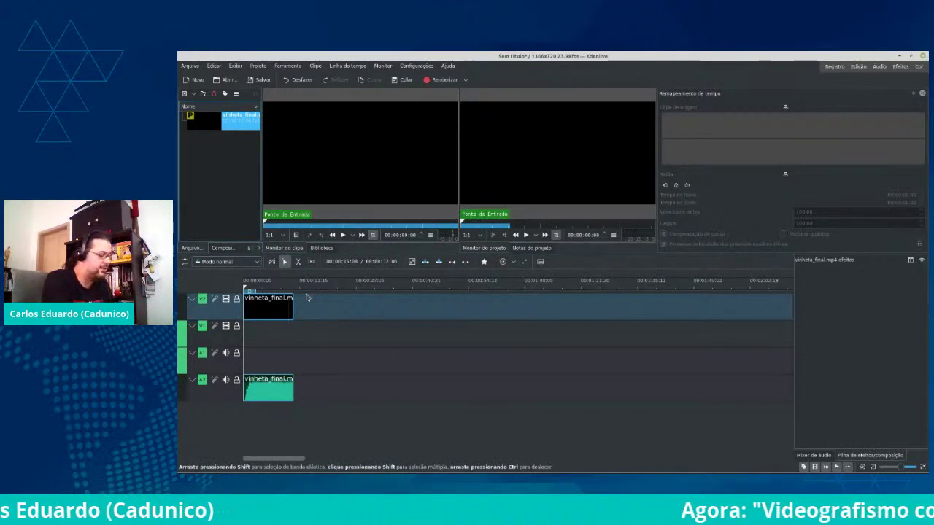
key("Delete")
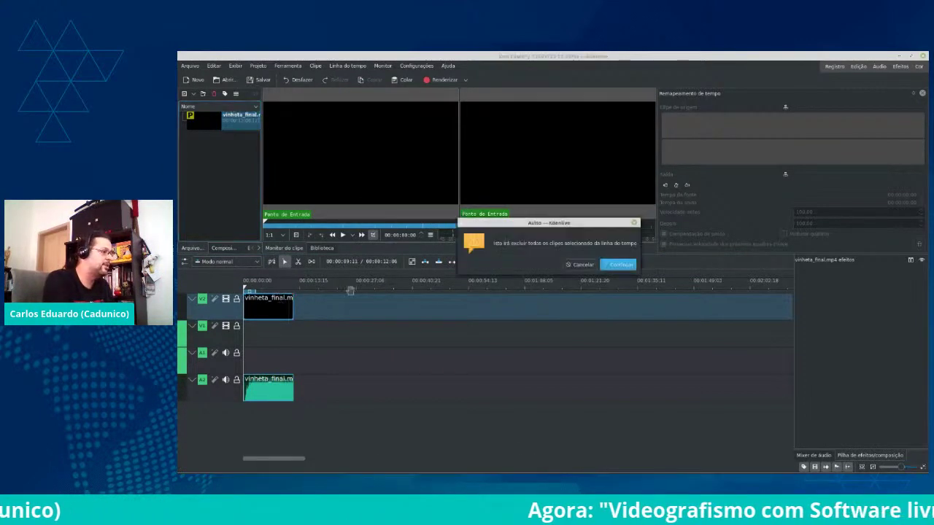
left_click(576, 266)
left_click(267, 307)
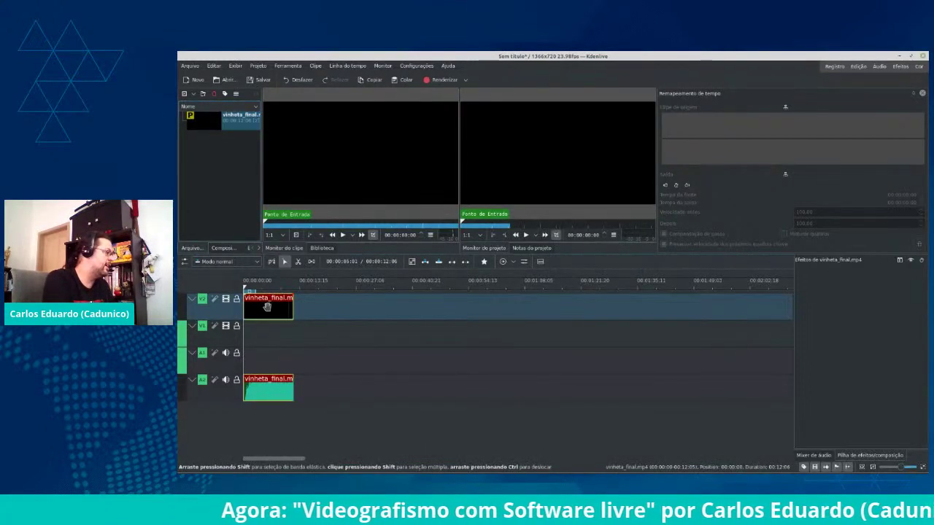
key("Delete")
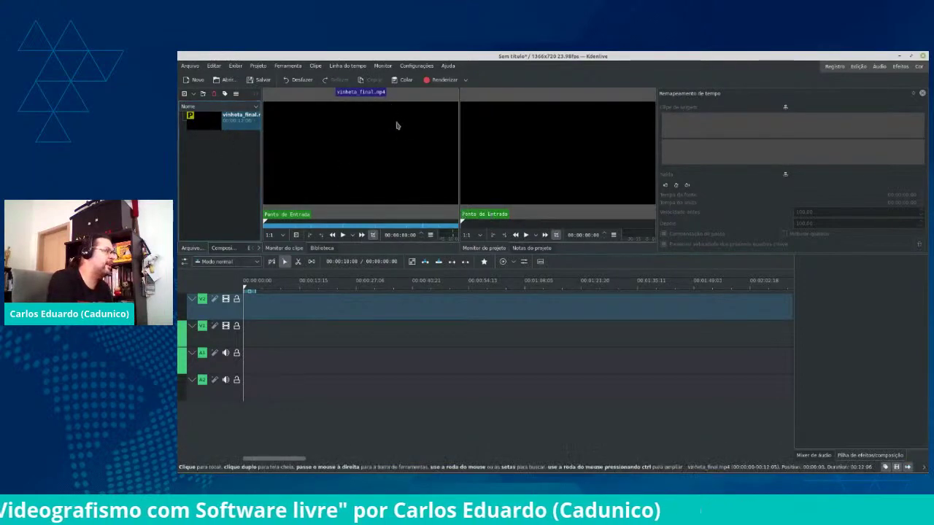
Place vinheta_final.mp4 from the clip monitor at the start of track V2, play it in the project monitor, and return to the start
mouse_move(334, 198)
left_mouse_down()
mouse_move(263, 310)
mouse_move(248, 314)
left_mouse_up()
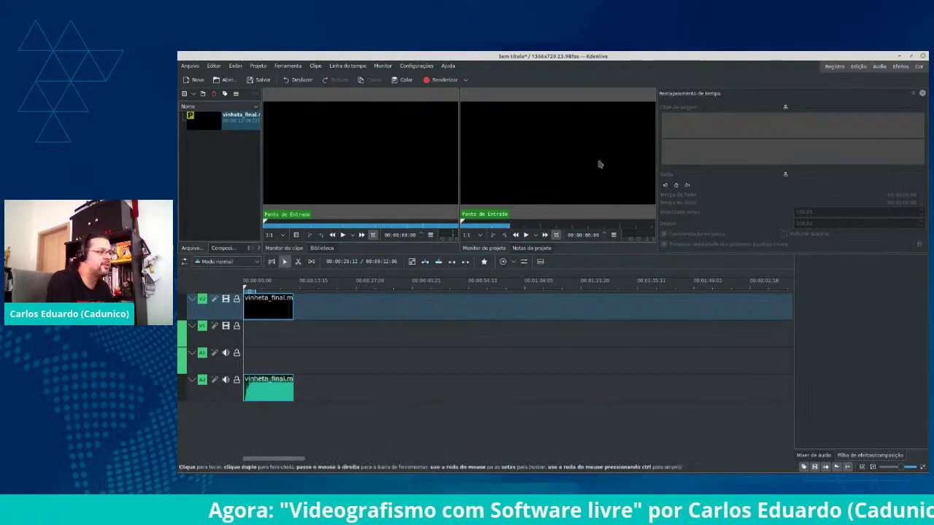
left_click(525, 235)
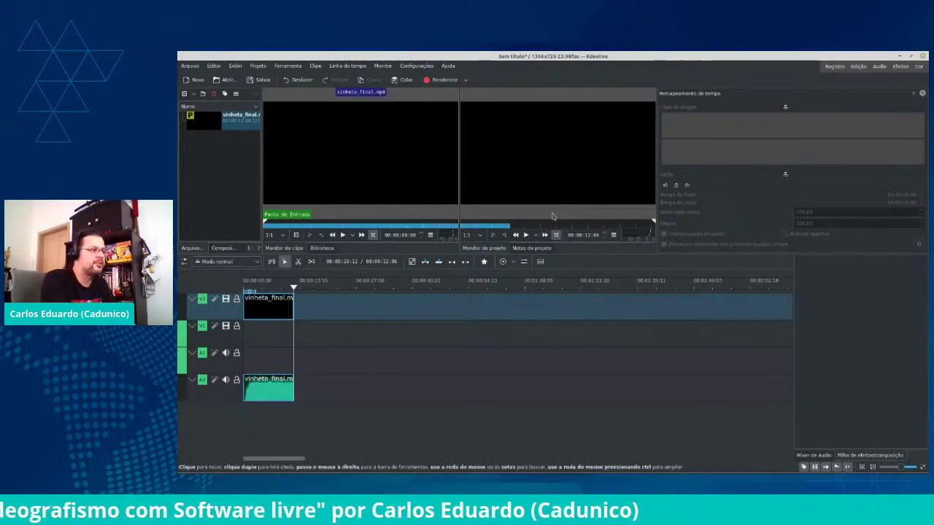
left_click_drag(653, 225, 441, 229)
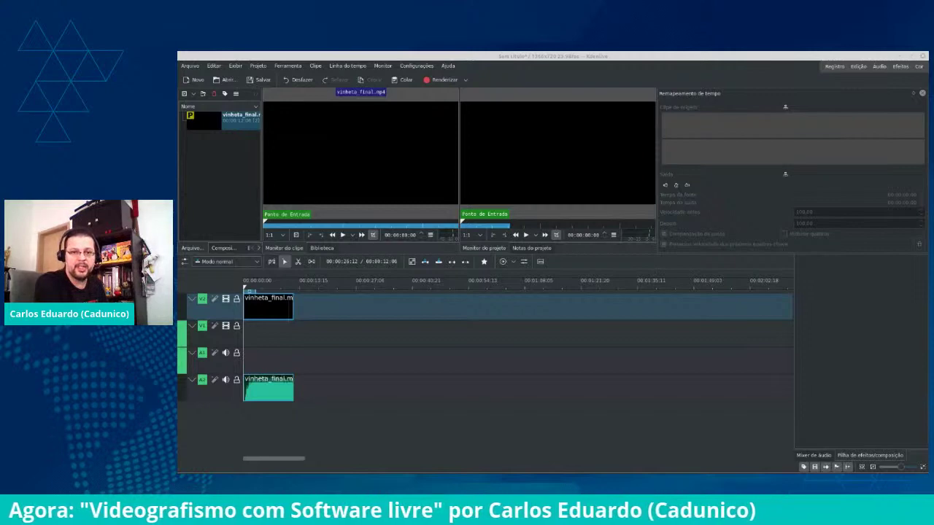
Switch to the file manager and look through the video files in the Videos folder
left_click_drag(461, 101, 418, 136)
scroll(463, 248, "down", 3)
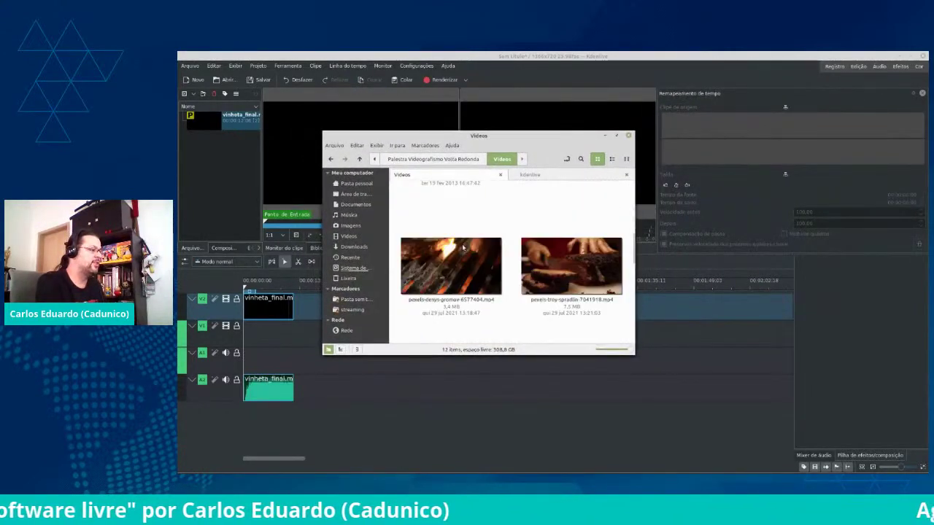
scroll(462, 248, "down", 6)
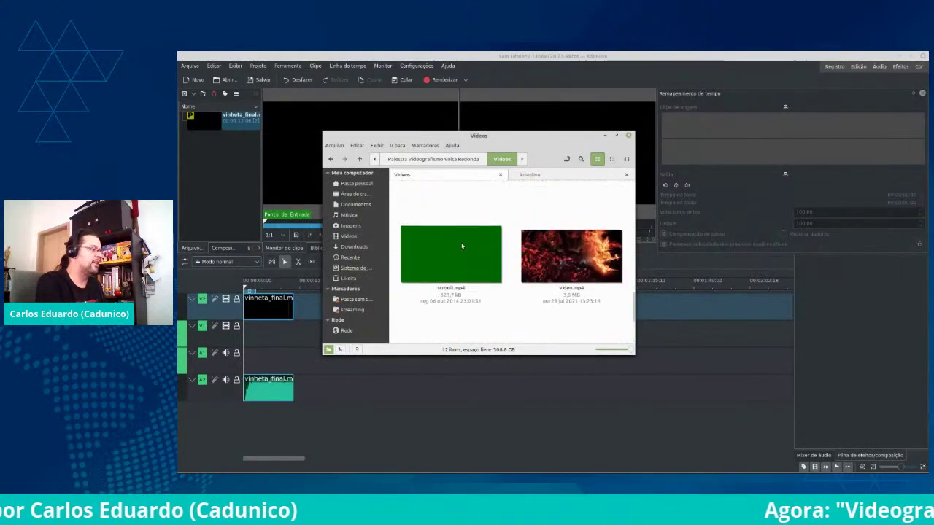
scroll(462, 247, "up", 5)
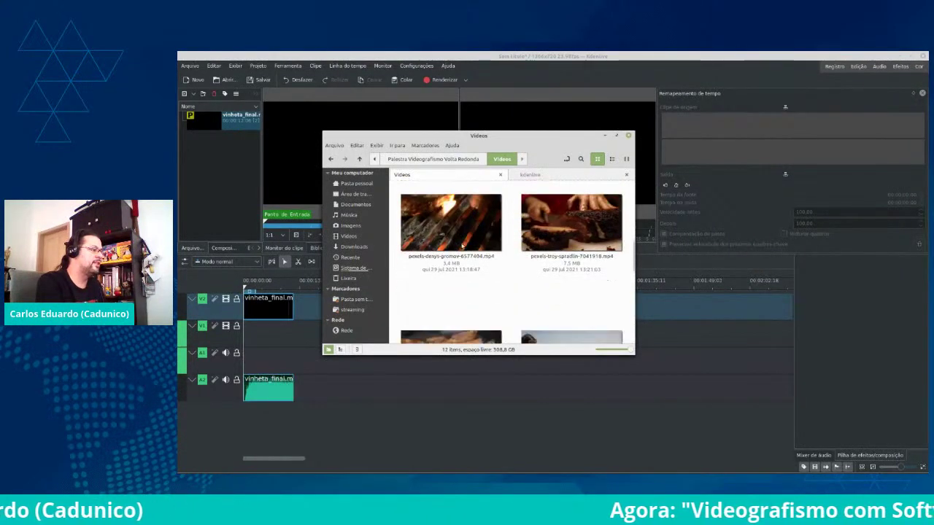
scroll(464, 247, "up", 1)
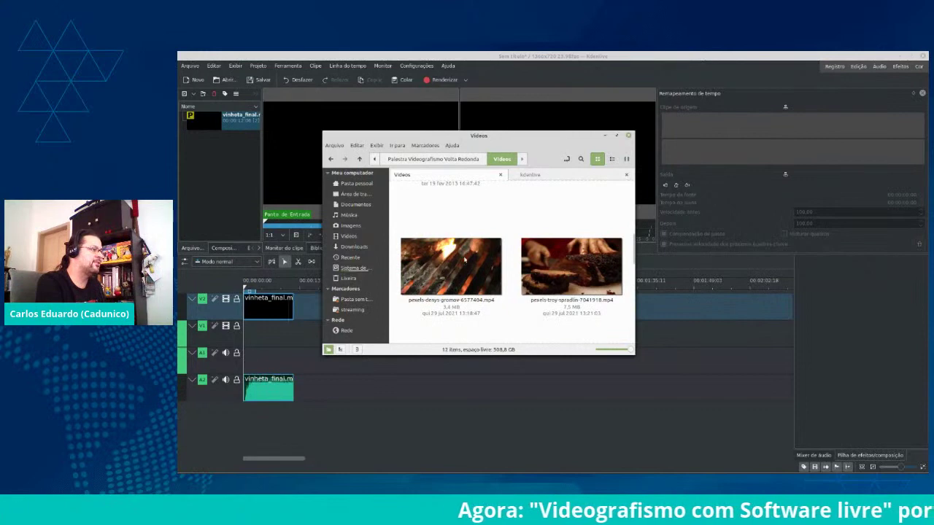
key("alt+Tab")
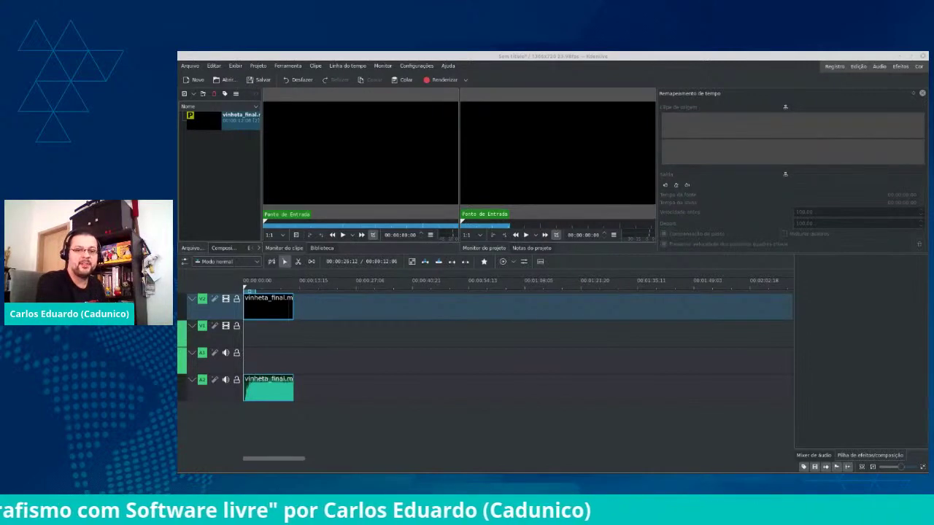
Add pexels-denys-gromov-6577404.mp4 from the file manager's Videos folder to the Kdenlive project bin, and move the folder window out of the way
key("alt+Tab")
scroll(573, 267, "down", 3)
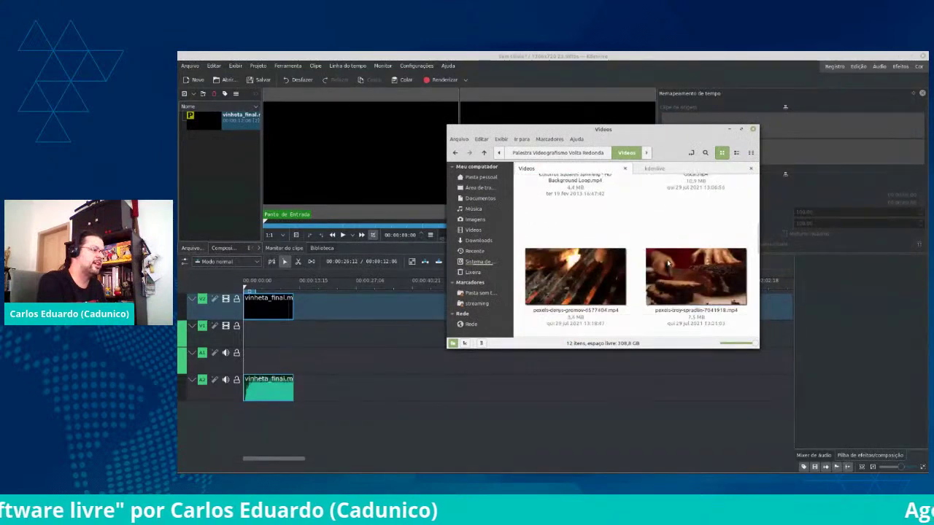
left_click_drag(573, 268, 222, 180)
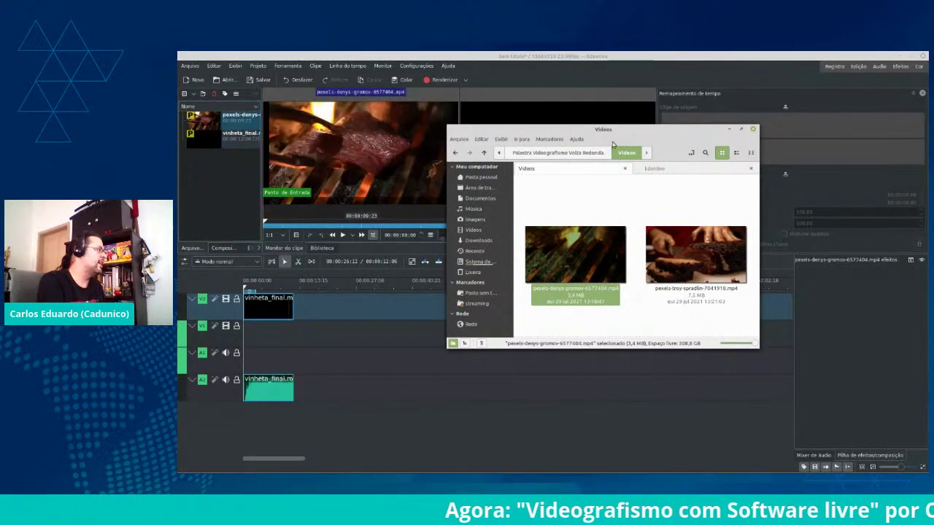
left_click_drag(569, 132, 926, 135)
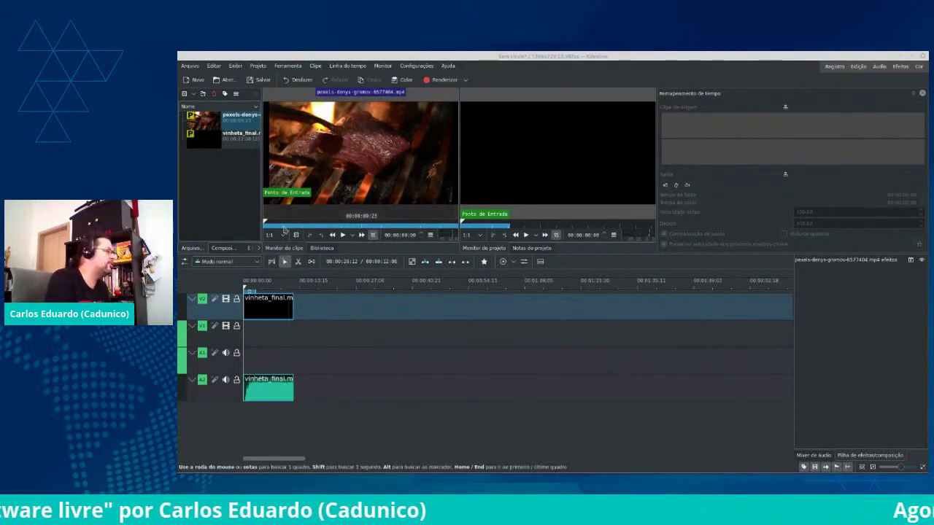
Scrub through the pexels-denys-gromov-6577404.mp4 clip in the clip monitor, and delete it from the project bin
left_click_drag(265, 223, 296, 230)
left_click_drag(407, 235, 429, 235)
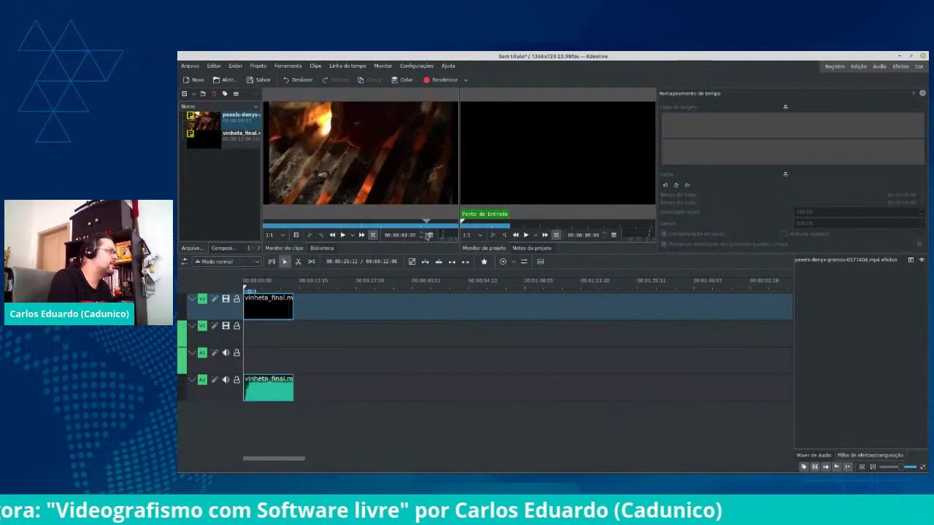
left_click(210, 121)
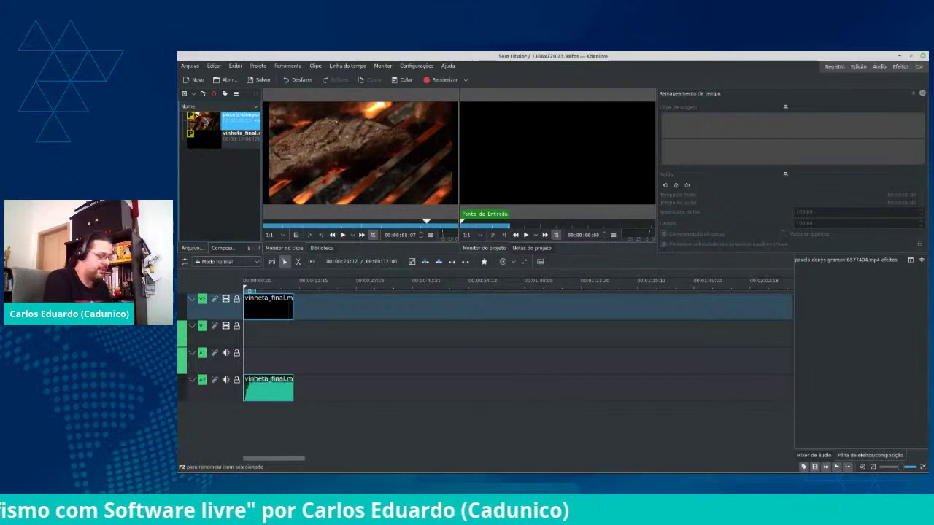
key("Delete")
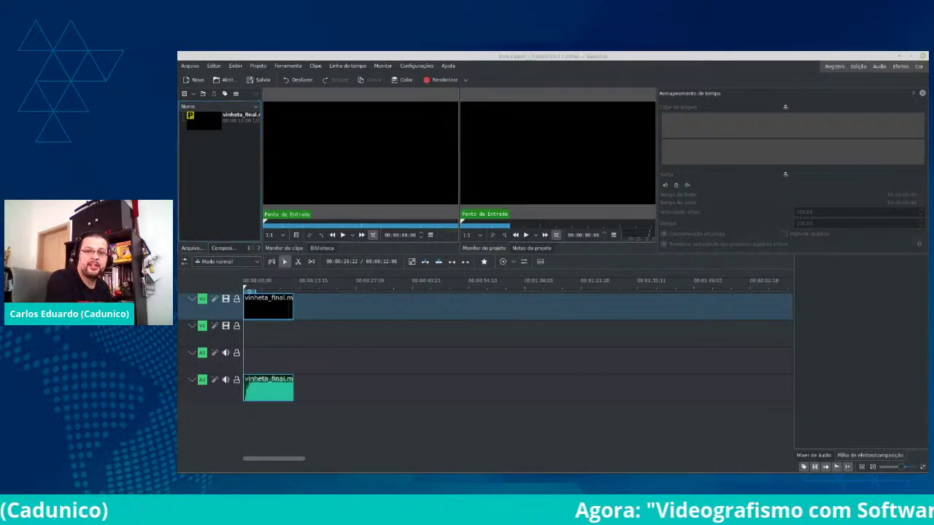
Add Pexels Videos 1111421.mp4 from the file manager's Videos folder to the Kdenlive project bin, and return to Kdenlive
key("alt+Tab")
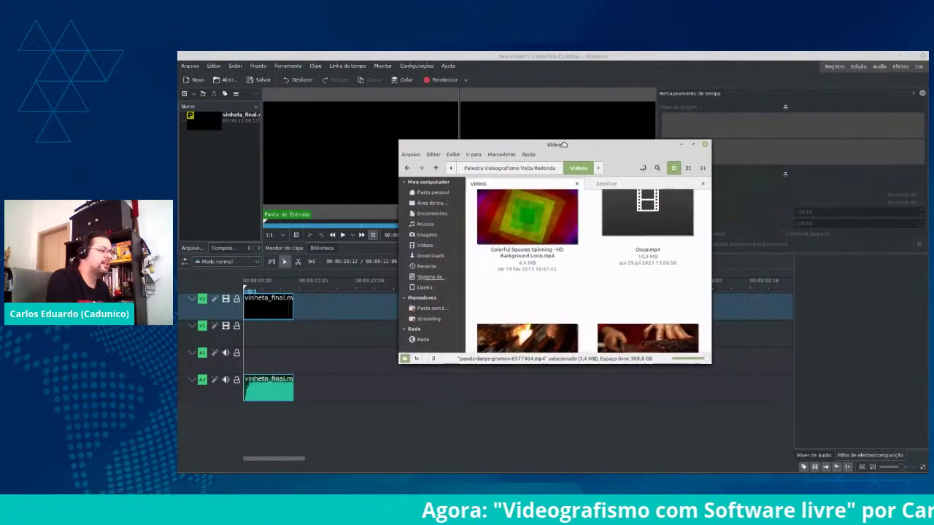
scroll(615, 297, "down", 3)
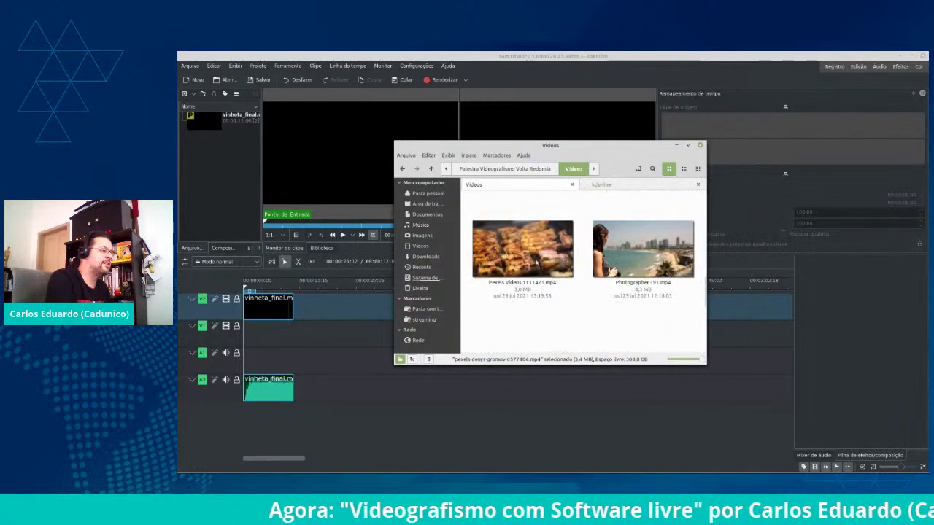
left_click_drag(533, 259, 224, 179)
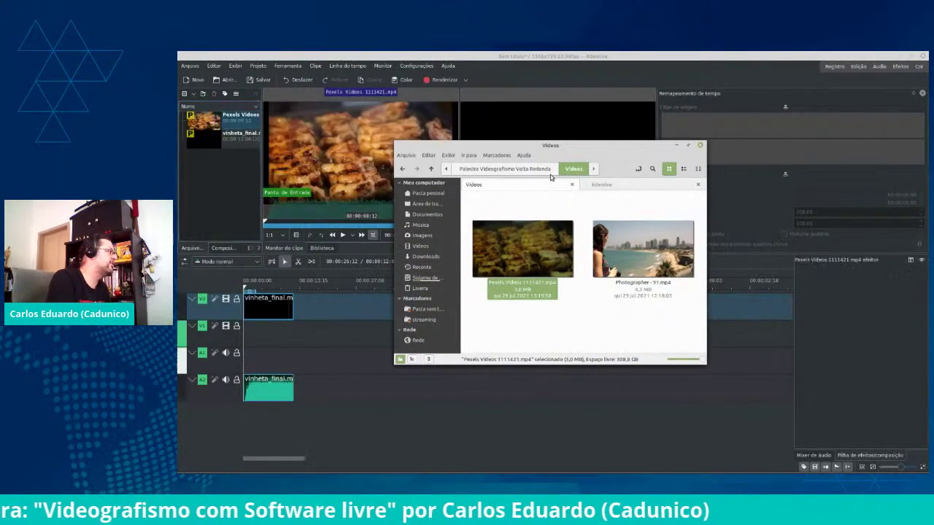
key("alt+Tab")
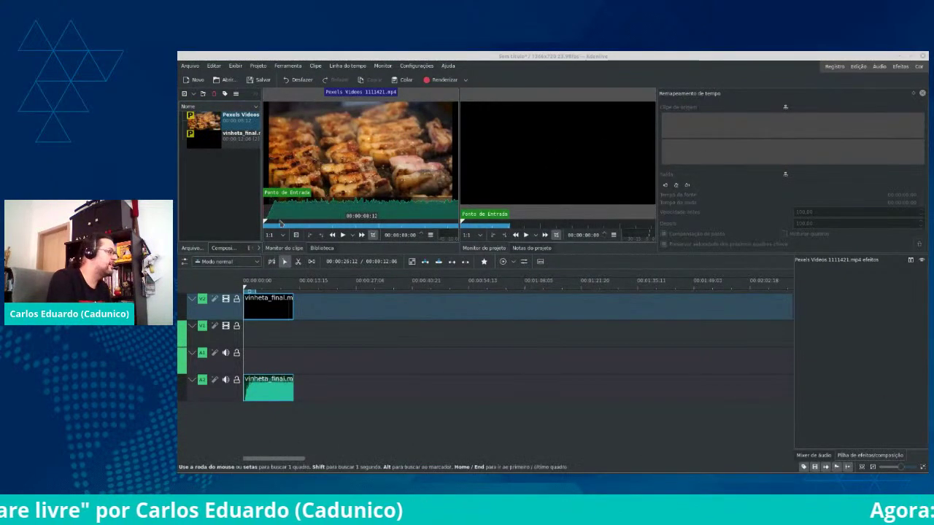
Mark the Pexels clip from its start to an out point at 00:00:06:00, and place that range on track V2 right after vinheta_final.mp4
mouse_move(266, 224)
left_mouse_down()
mouse_move(458, 226)
mouse_move(264, 225)
left_mouse_up()
key("i")
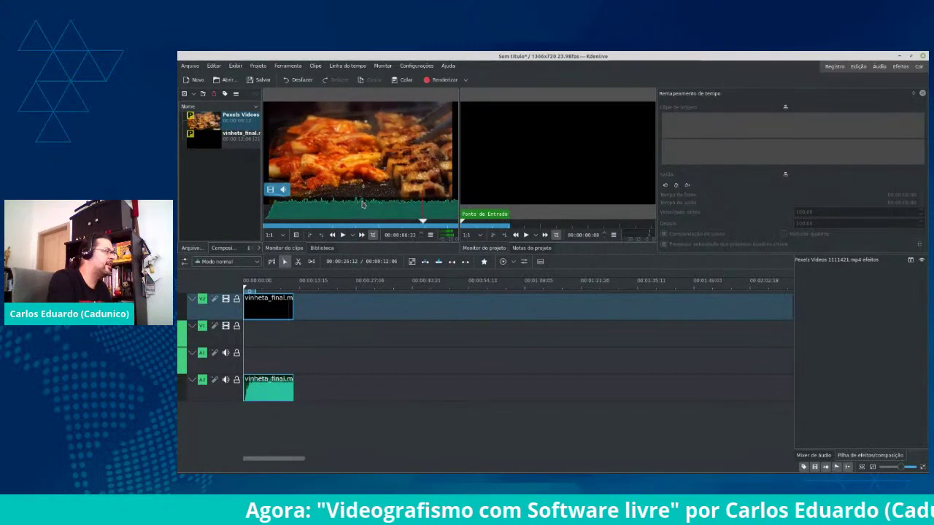
left_click(363, 205)
scroll(363, 204, "up", 15)
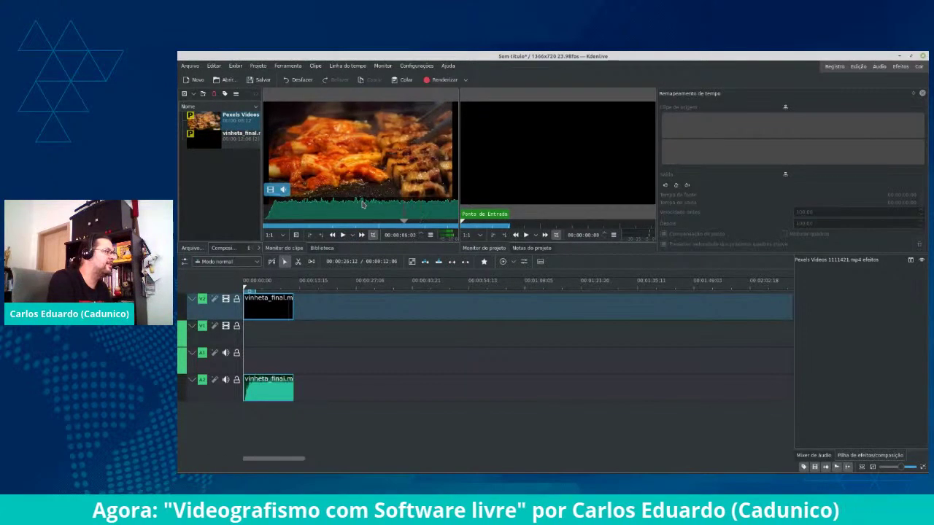
scroll(363, 204, "up", 3)
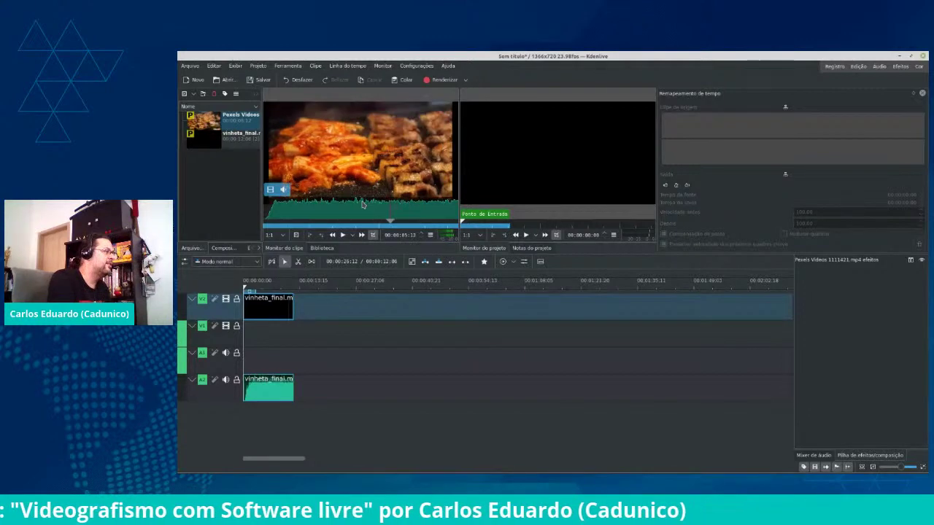
scroll(363, 204, "down", 1)
scroll(363, 204, "down", 7)
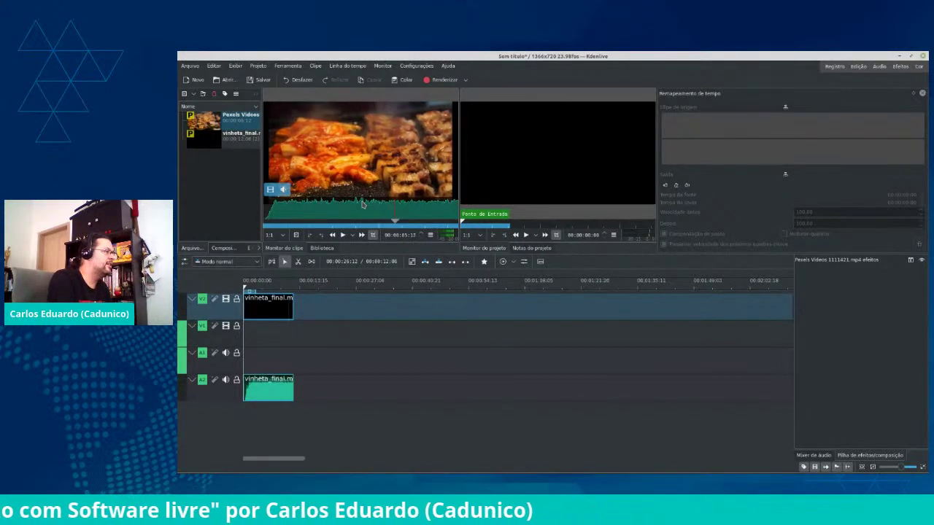
scroll(363, 204, "down", 3)
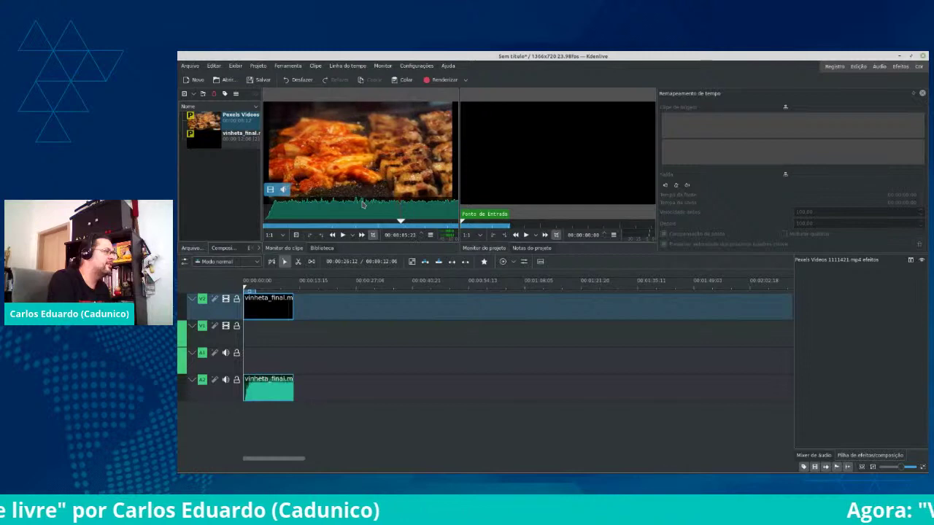
scroll(363, 204, "up", 2)
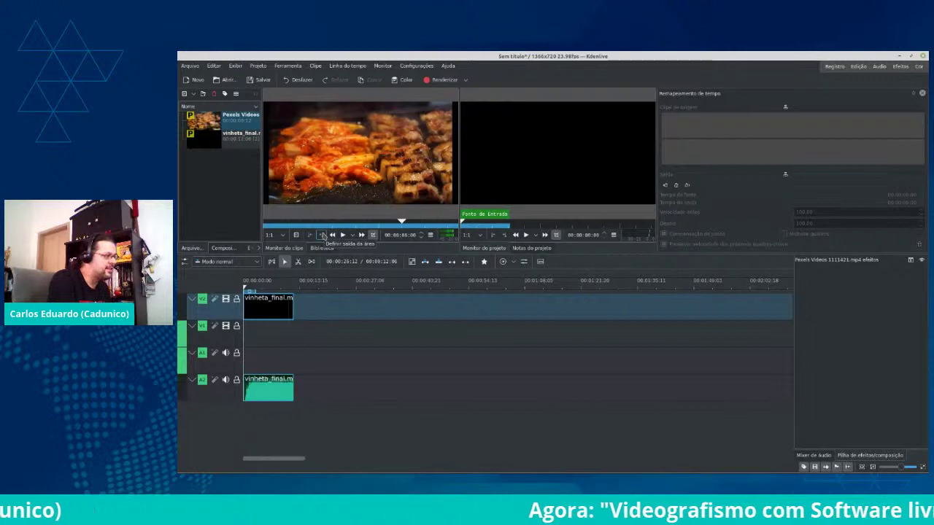
left_click(323, 235)
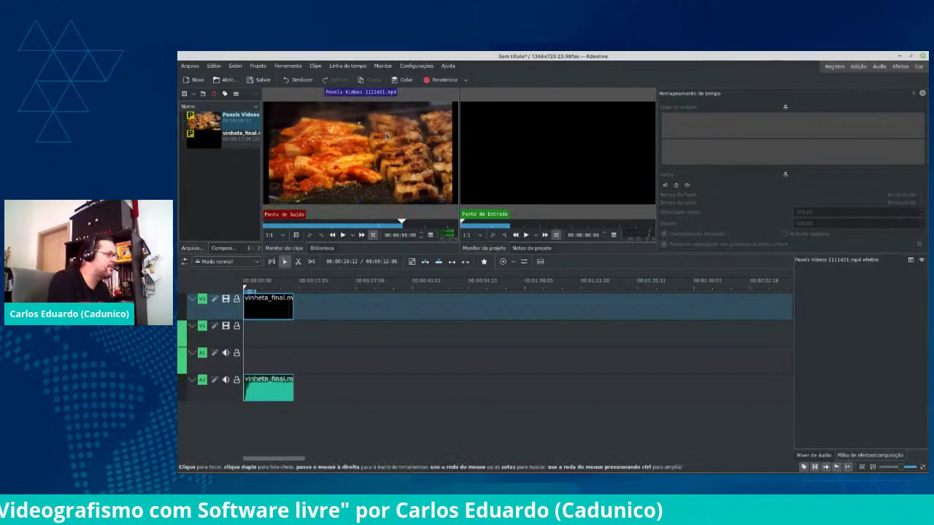
left_click_drag(387, 136, 302, 311)
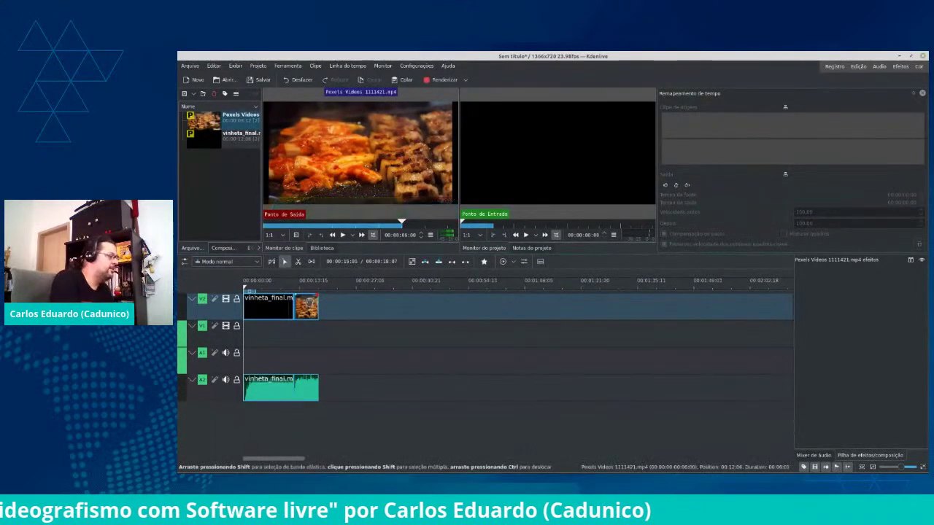
Ungroup the video and audio of the Pexels Videos 1111421.mp4 clip on the timeline
right_click(310, 306)
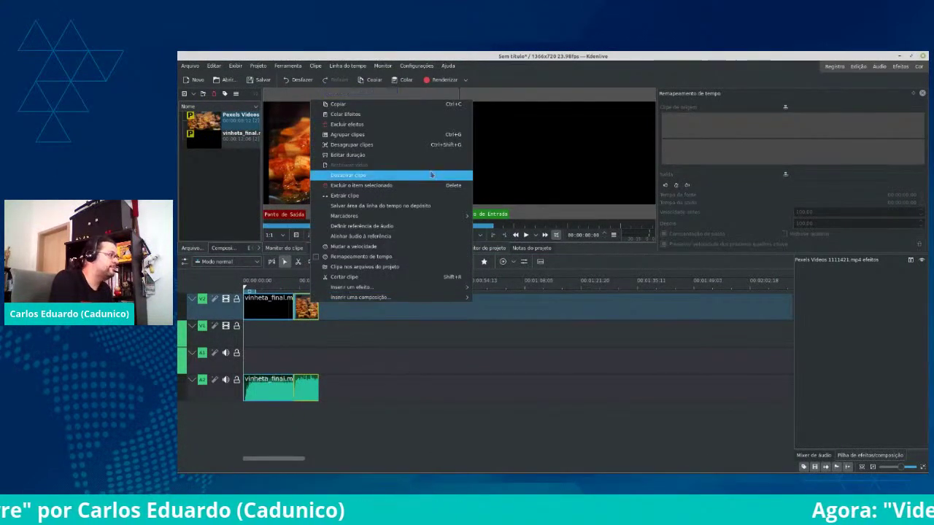
left_click(310, 310)
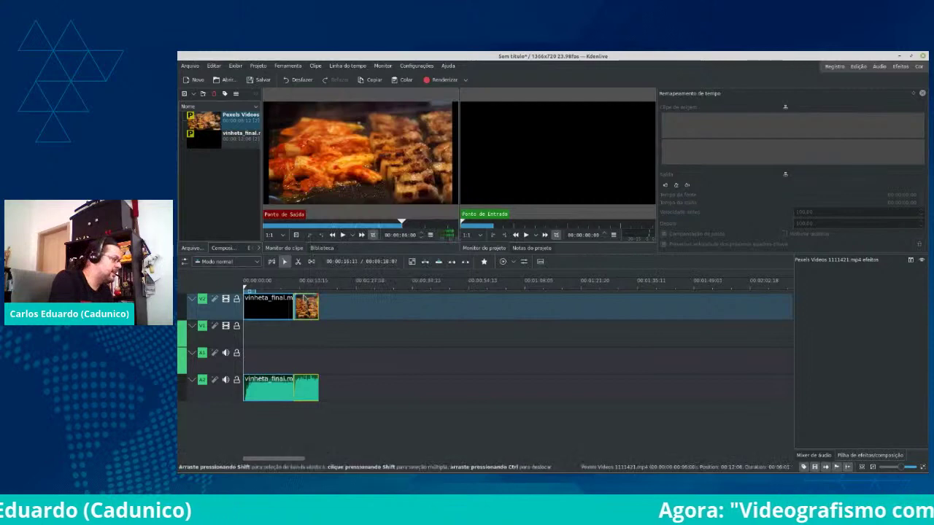
left_click(265, 305)
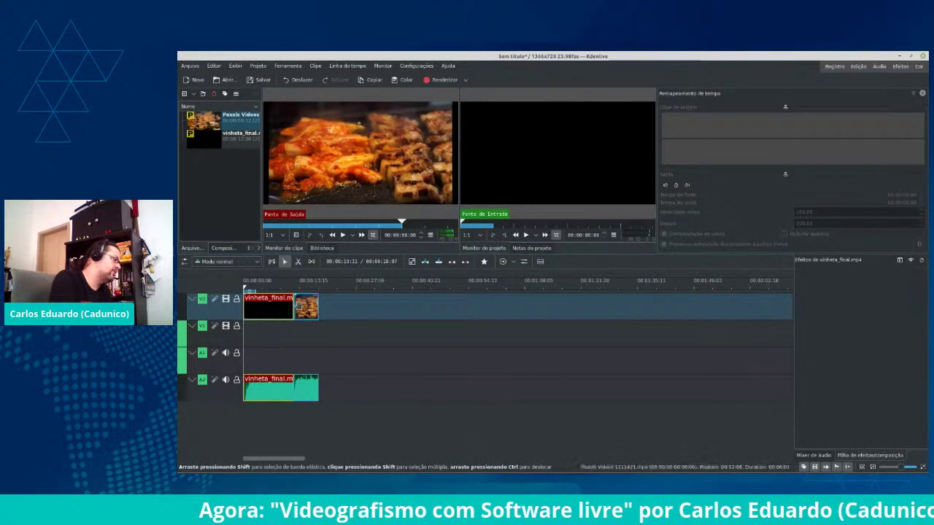
left_click(303, 305)
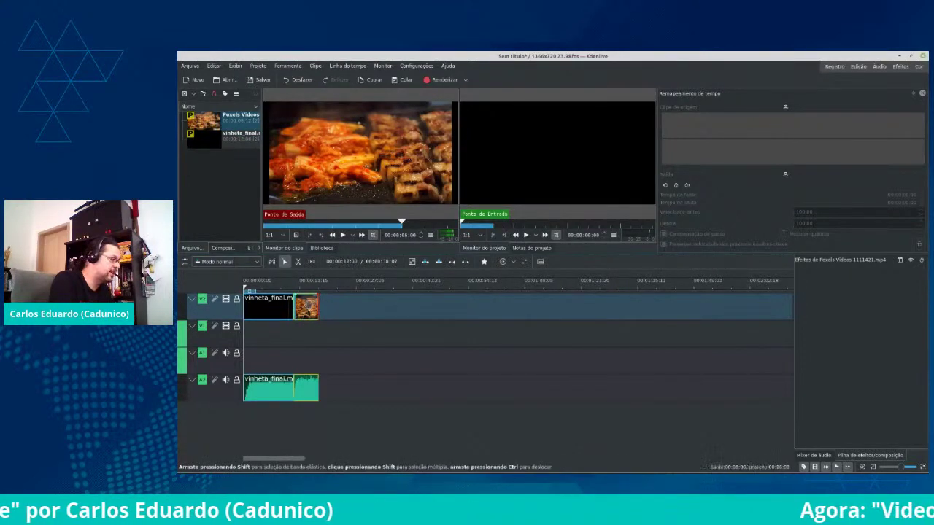
right_click(313, 309)
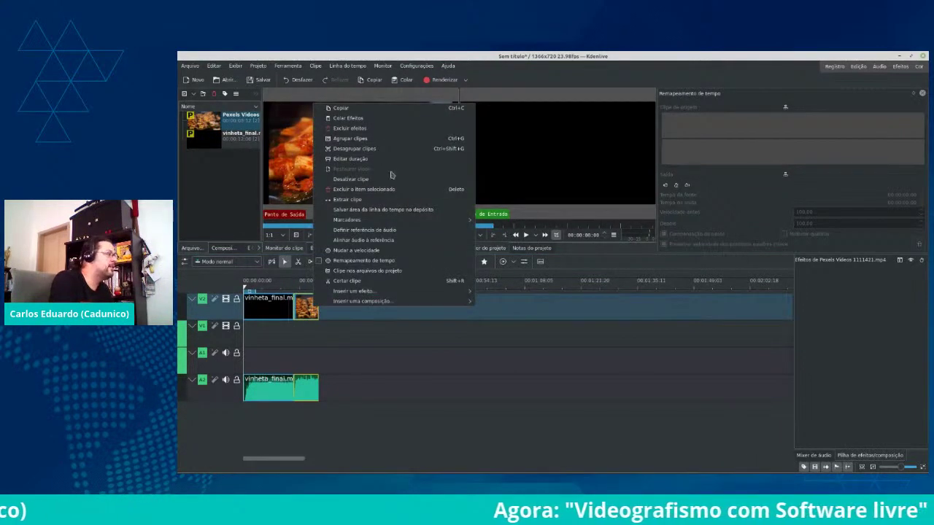
left_click(391, 148)
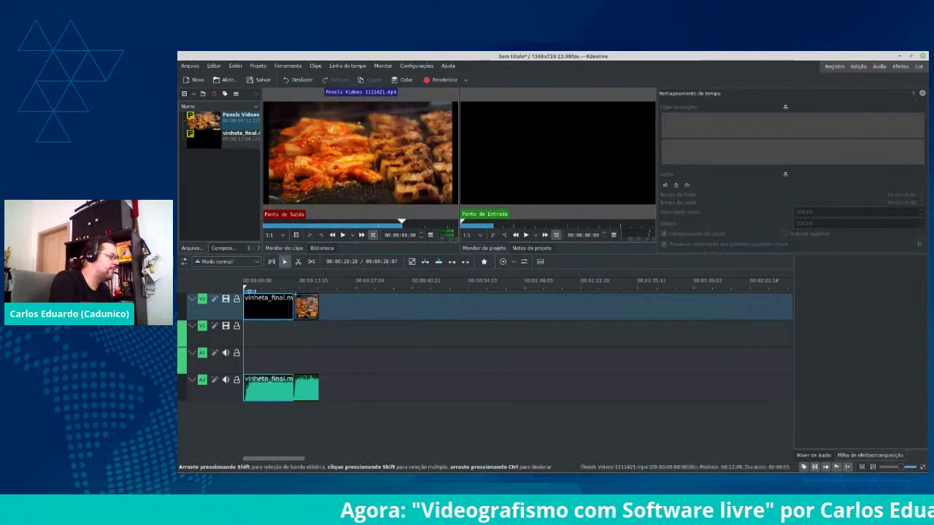
Select the video and audio parts of both timeline clips in turn to compare the grouped clip with the ungrouped one
left_click(306, 307)
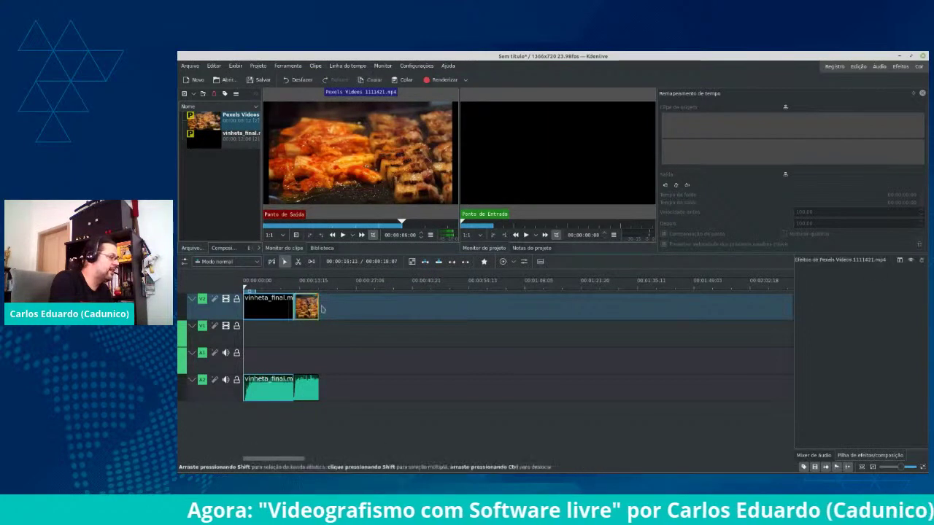
left_click(261, 312)
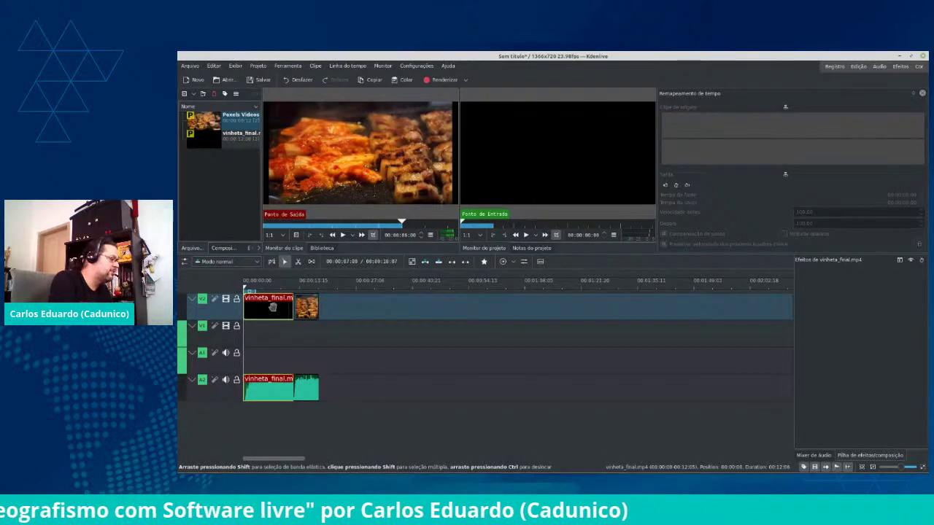
left_click(267, 380)
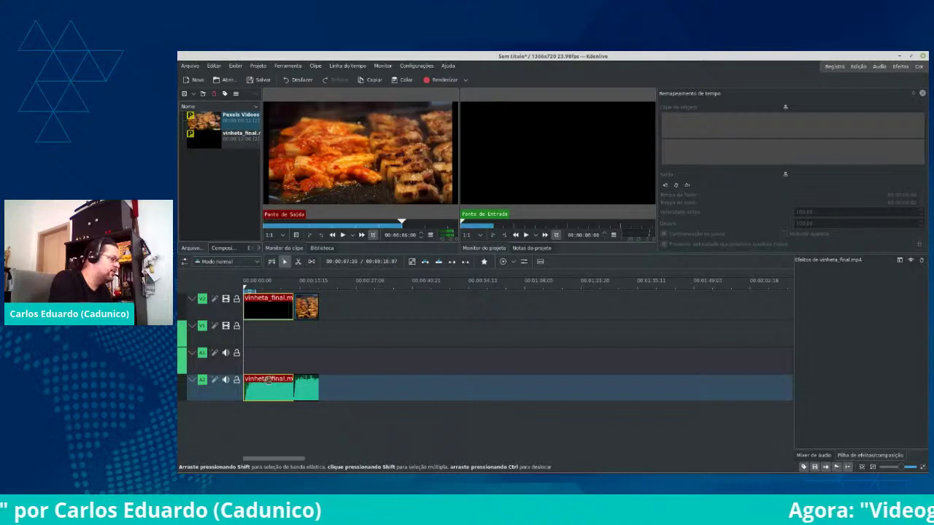
left_click(304, 299)
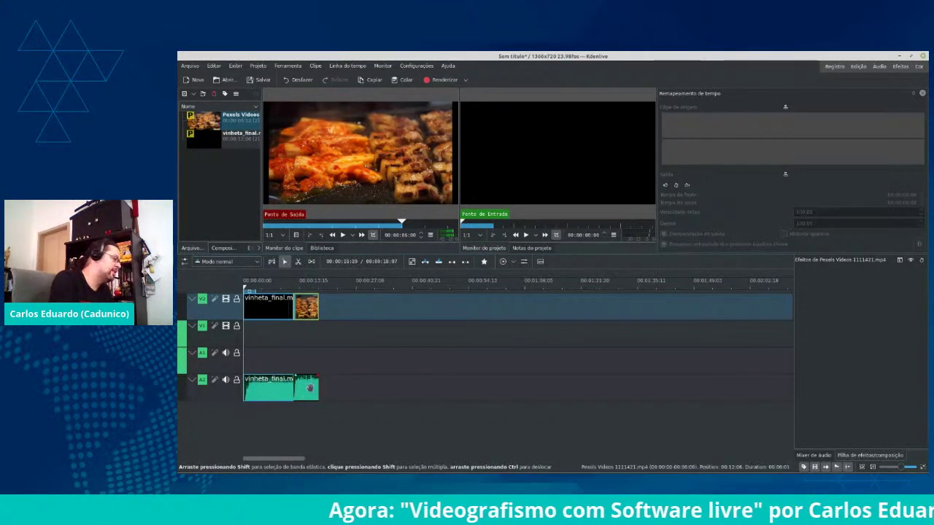
left_click(310, 388)
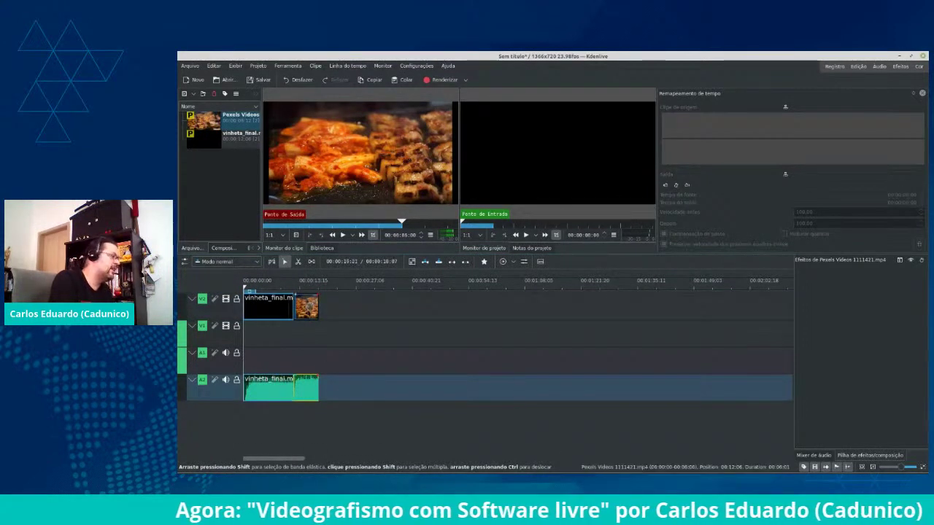
Delete the Pexels clip's audio part from track A2, keeping its video on V2
left_click(306, 306)
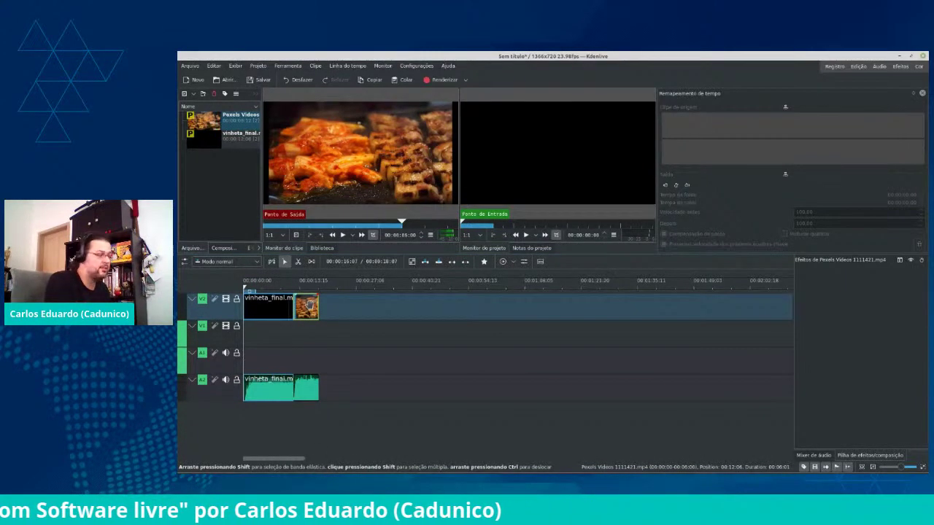
left_click(304, 390)
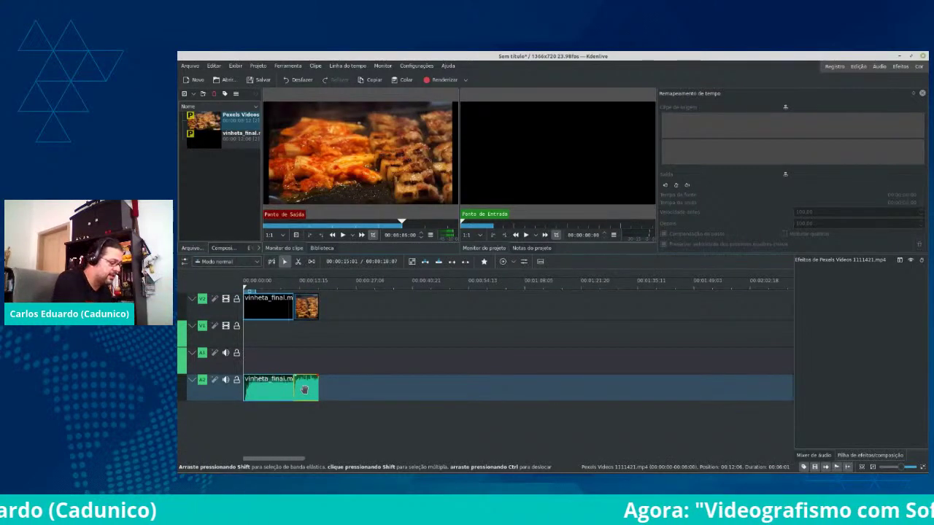
key("Delete")
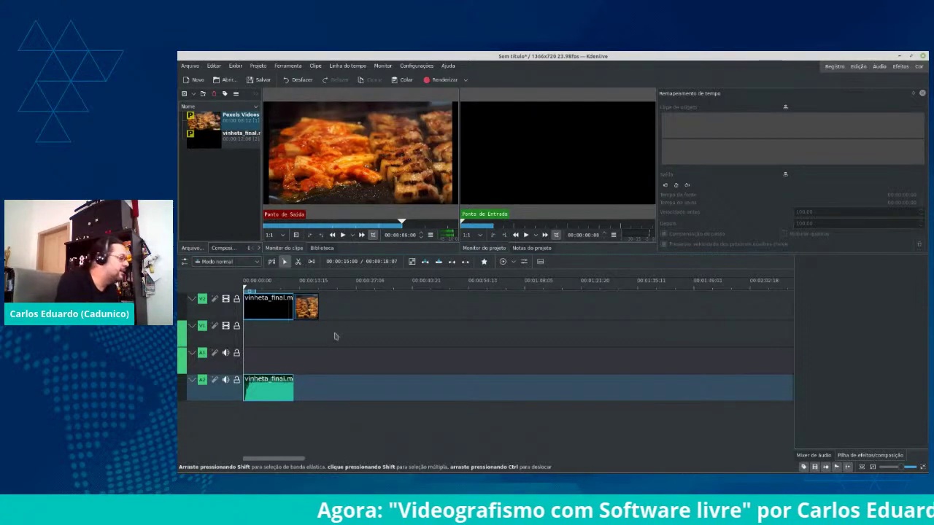
Play the timeline in the project monitor from about 00:00:11:01 across the cut into the Pexels clip, and pause
mouse_move(297, 284)
left_mouse_down()
mouse_move(313, 284)
mouse_move(267, 284)
mouse_move(308, 289)
mouse_move(290, 289)
left_mouse_up()
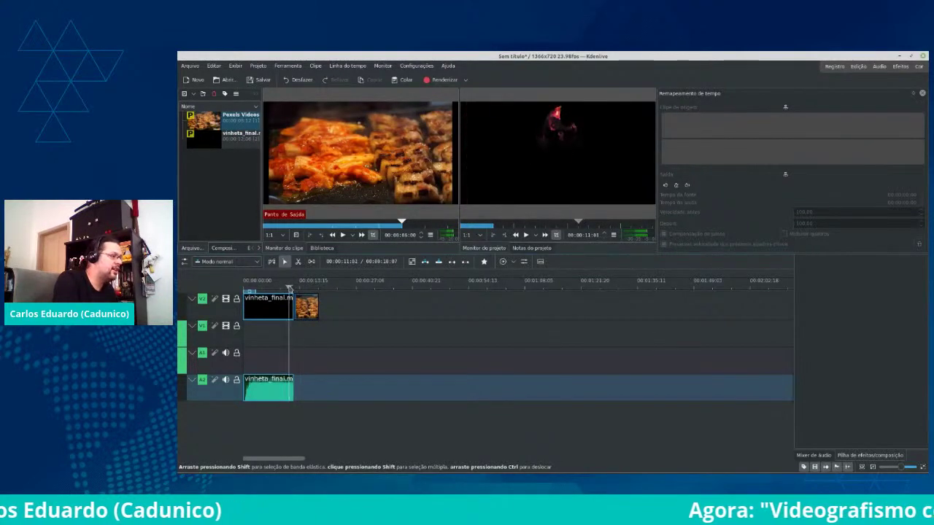
left_click(527, 236)
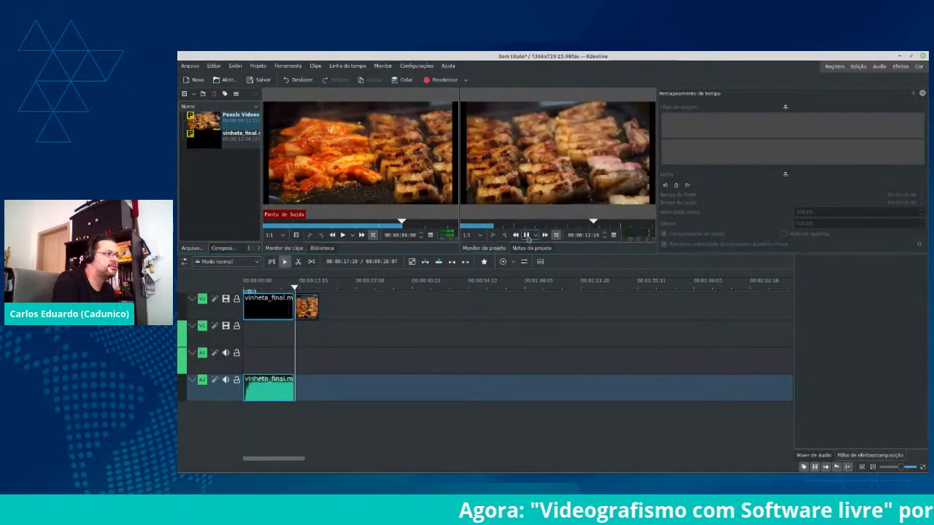
left_click(527, 236)
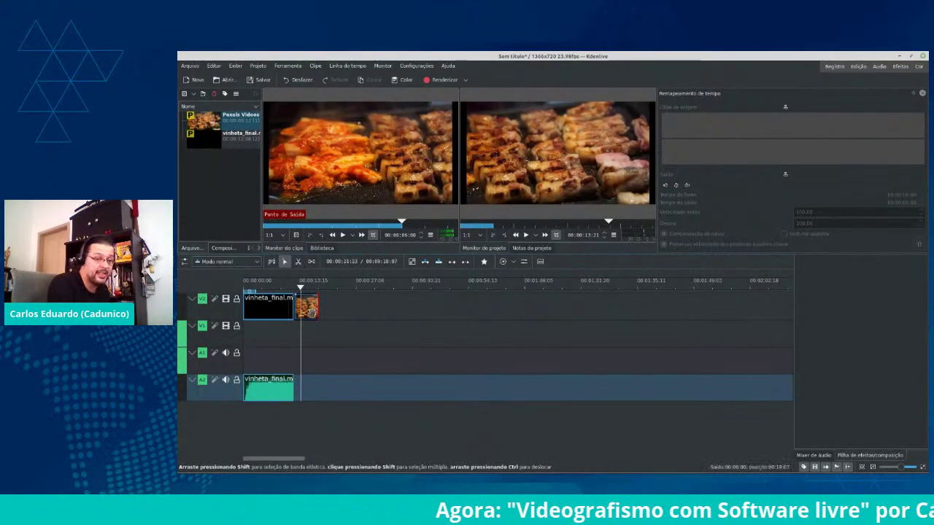
Zoom and scroll the timeline around the cut between vinheta_final.mp4 and the Pexels clip to examine both clips at different scales
scroll(306, 309, "up", 4)
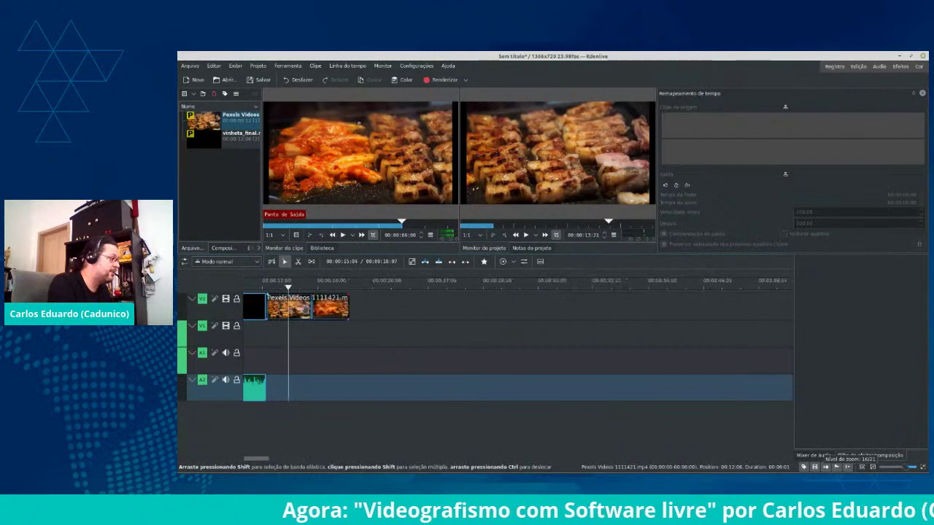
scroll(306, 309, "up", 1)
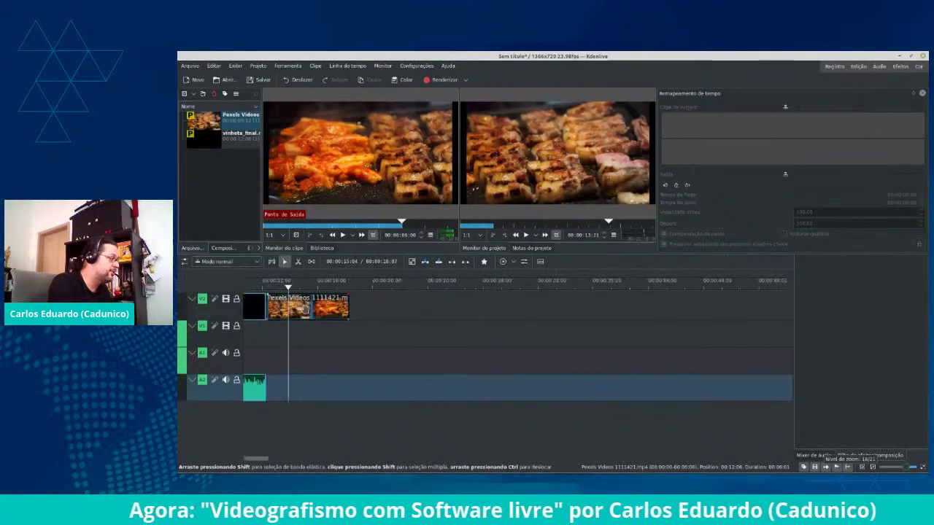
scroll(305, 310, "up", 1)
scroll(306, 309, "down", 3)
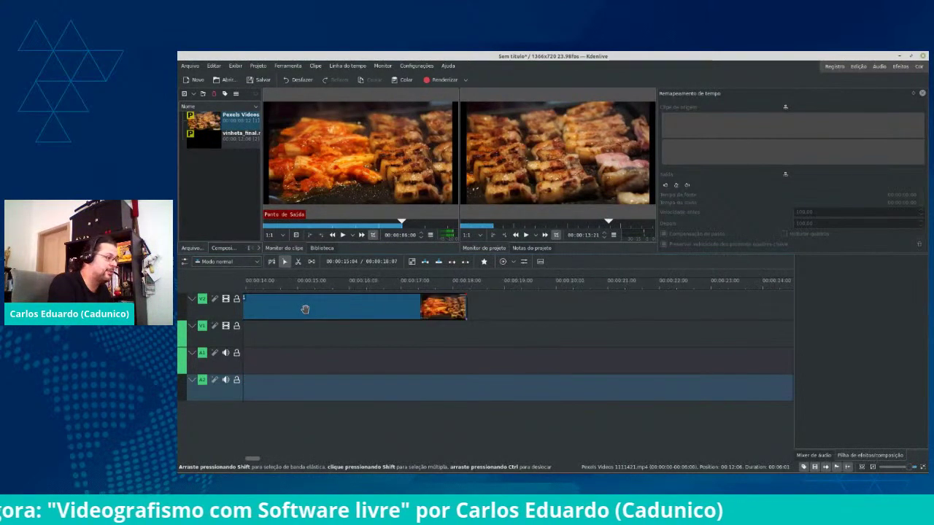
scroll(305, 309, "up", 1)
scroll(305, 310, "down", 1)
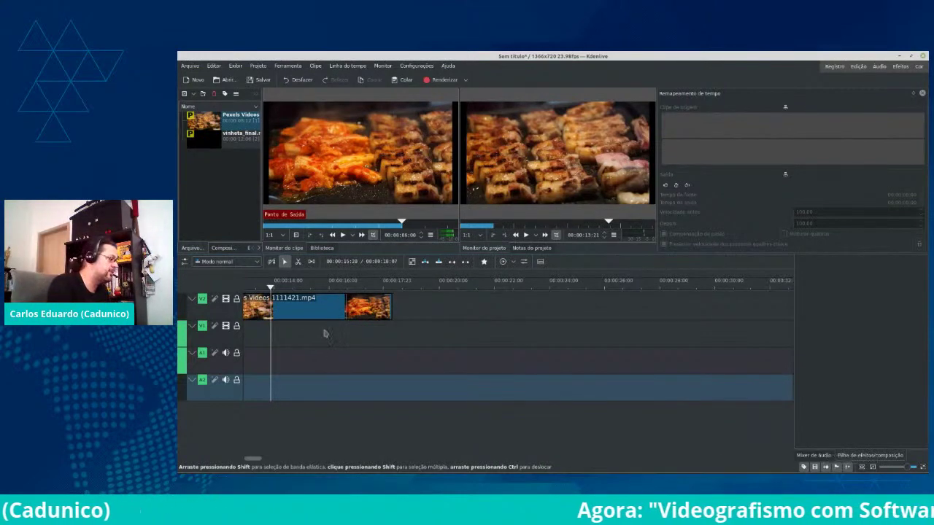
scroll(364, 338, "up", 2)
scroll(438, 334, "up", 5)
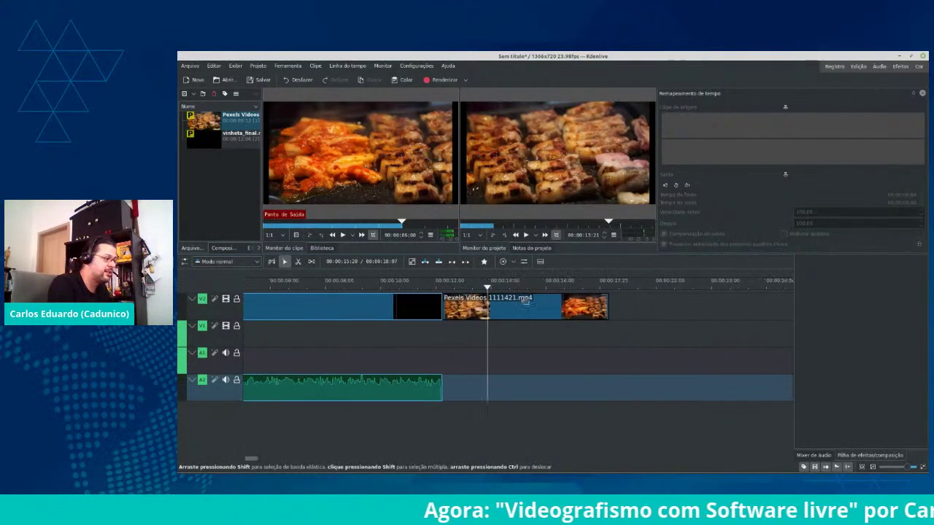
scroll(555, 361, "down", 7)
scroll(511, 361, "up", 10)
scroll(628, 352, "down", 8)
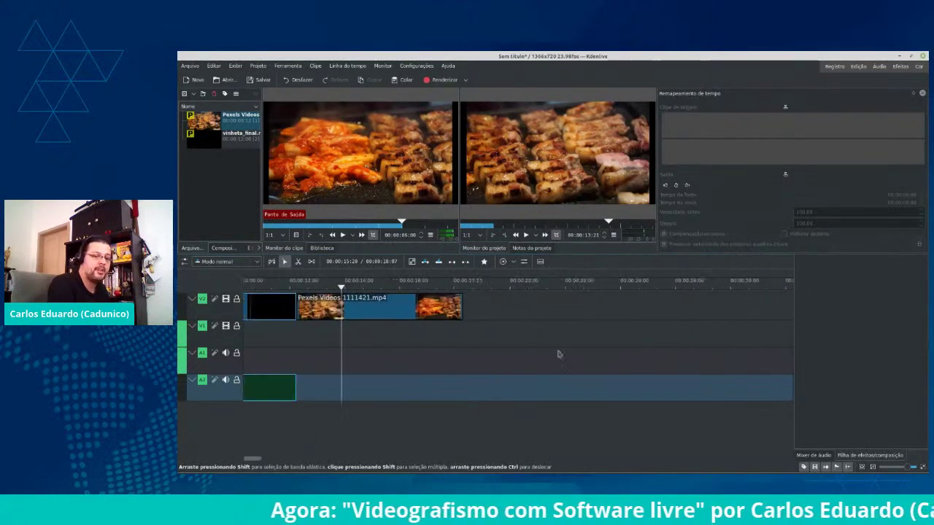
Add a fade in at the start of the Pexels Videos 1111421.mp4 clip on track V2
scroll(606, 354, "up", 6)
scroll(548, 365, "down", 7)
scroll(441, 376, "up", 7)
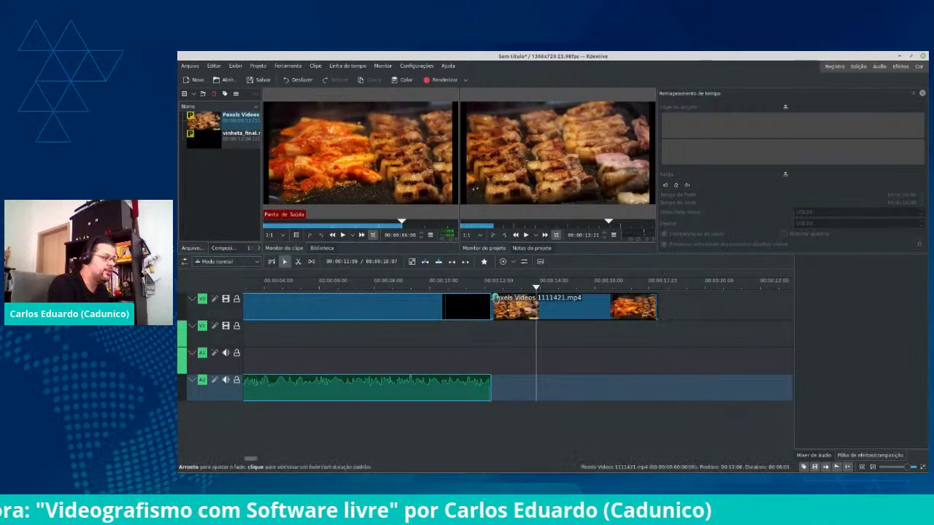
left_click(495, 298)
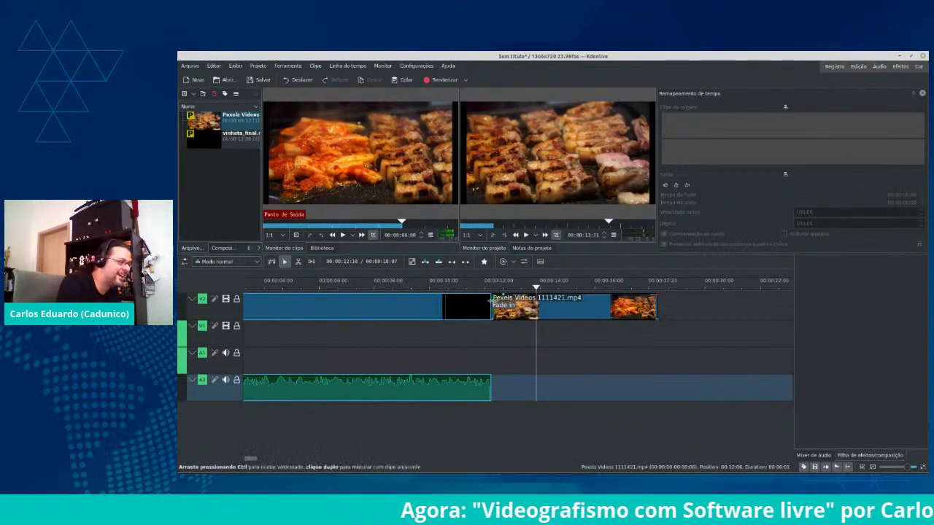
left_click(496, 304)
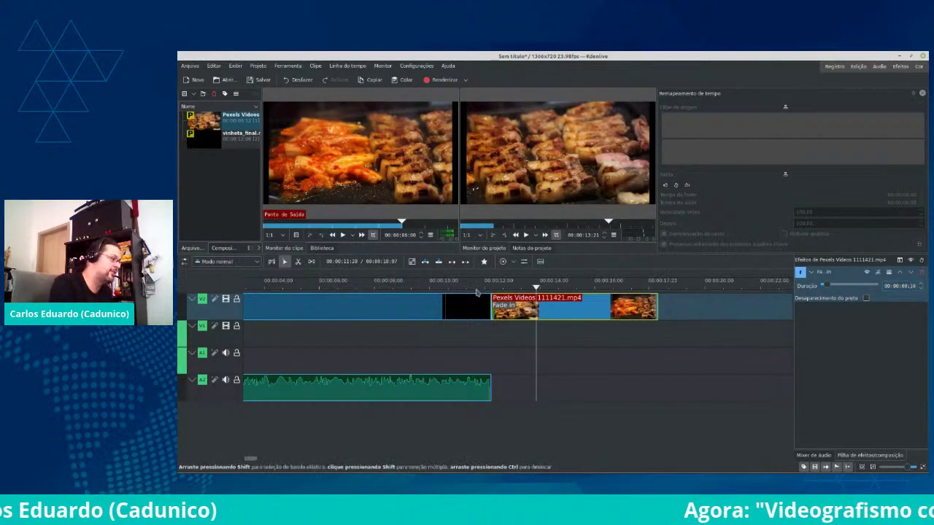
Play the timeline from about 00:00:10:13 through the faded start of the Pexels clip, and pause
left_click_drag(470, 287, 444, 287)
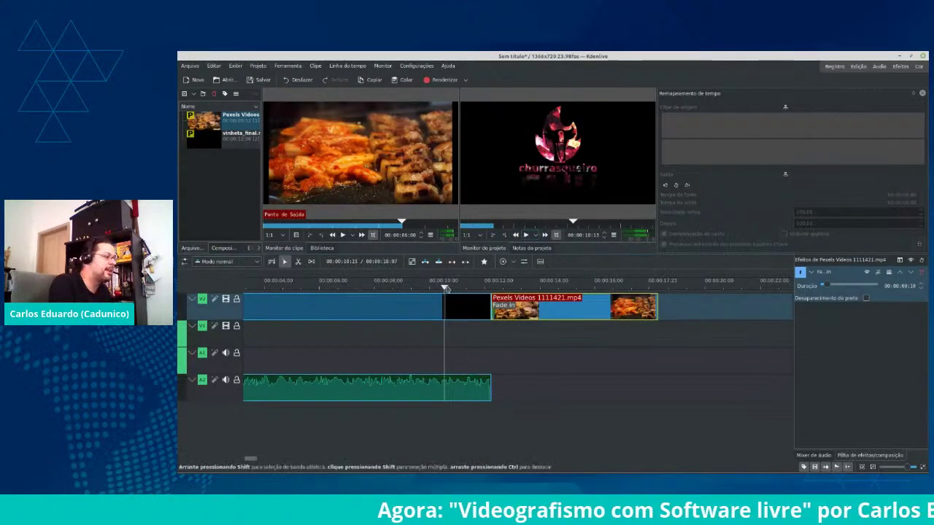
left_click(526, 236)
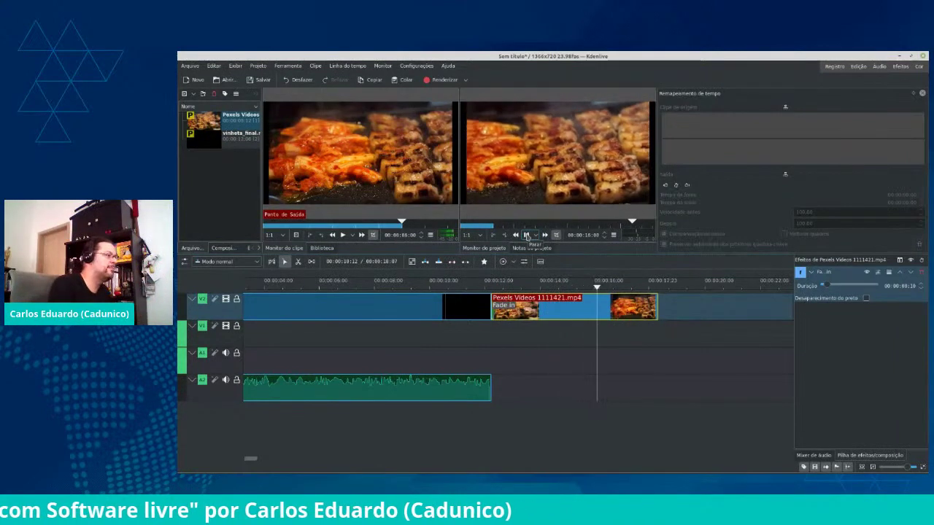
left_click(527, 236)
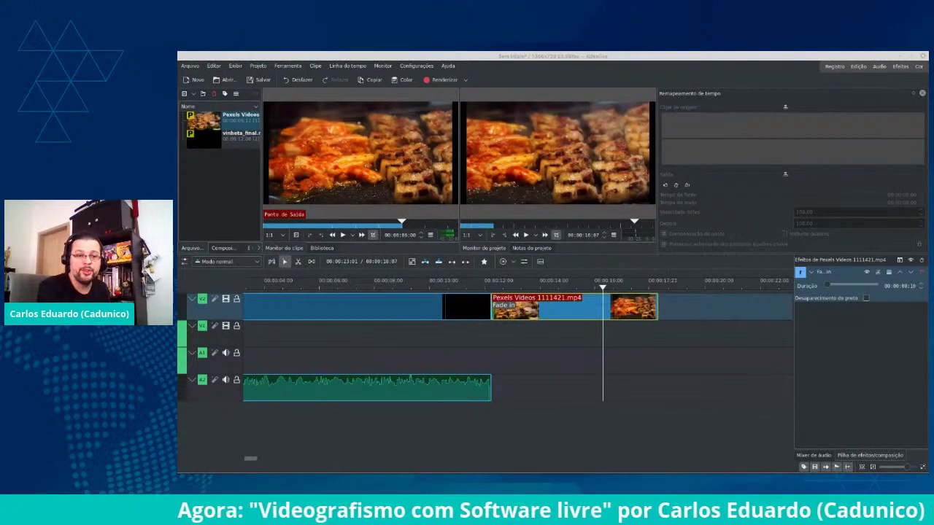
Import pexels-denys-gromov-6577404.mp4 into the project bin and preview it from its start in the clip monitor
left_click_drag(442, 185, 229, 187)
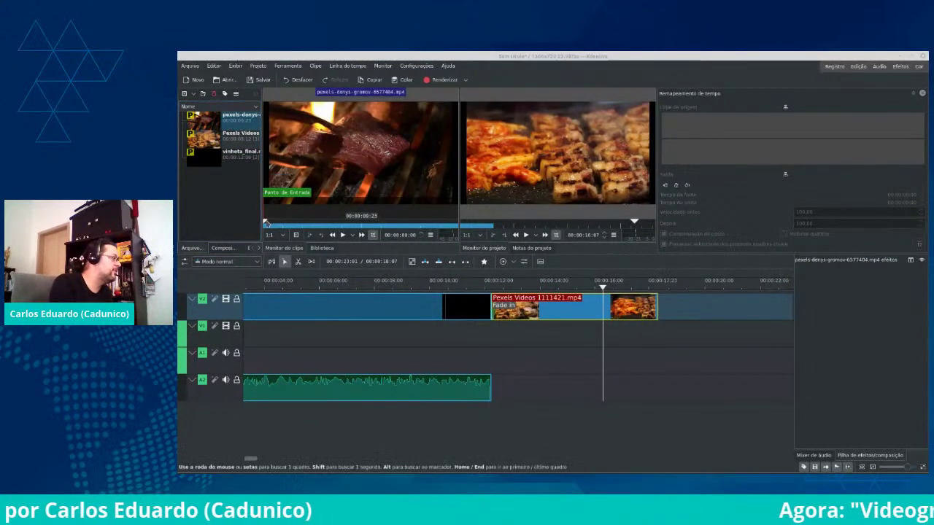
mouse_move(264, 222)
left_mouse_down()
mouse_move(391, 225)
mouse_move(265, 224)
left_mouse_up()
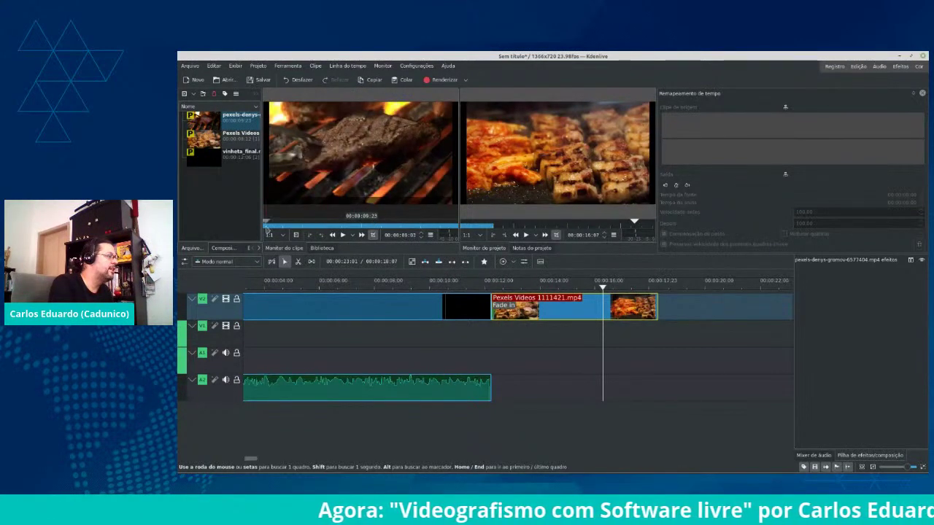
left_click(343, 235)
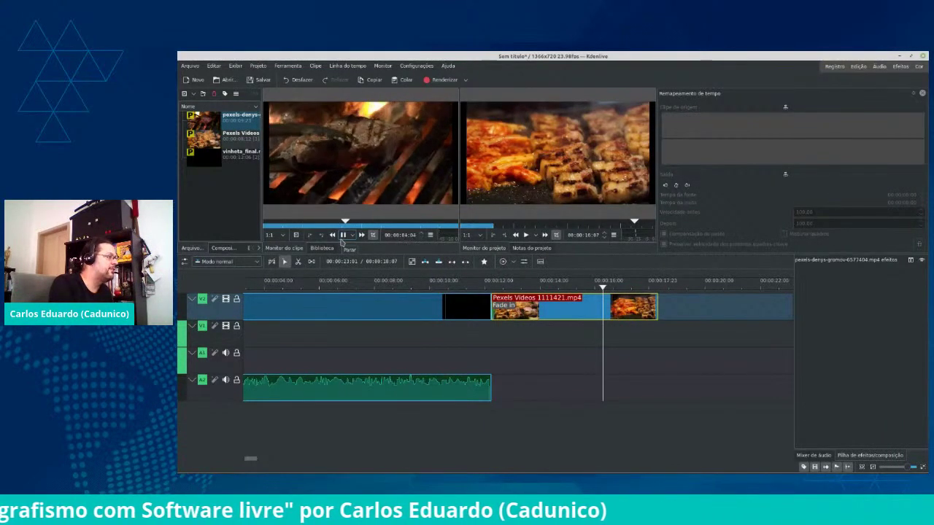
left_click(342, 241)
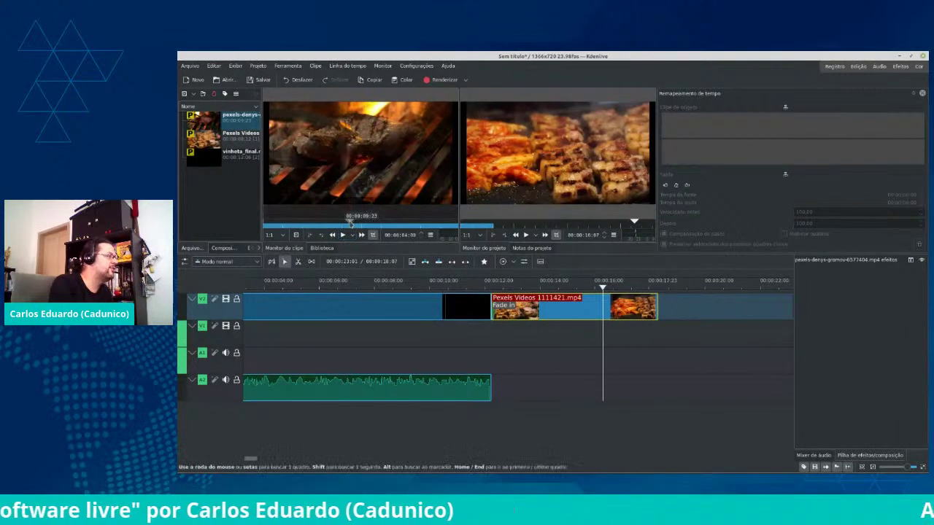
Set the in point of pexels-denys-gromov-6577404.mp4 at 00:00:03:07 in the clip monitor
left_click_drag(343, 221, 318, 222)
left_click(342, 235)
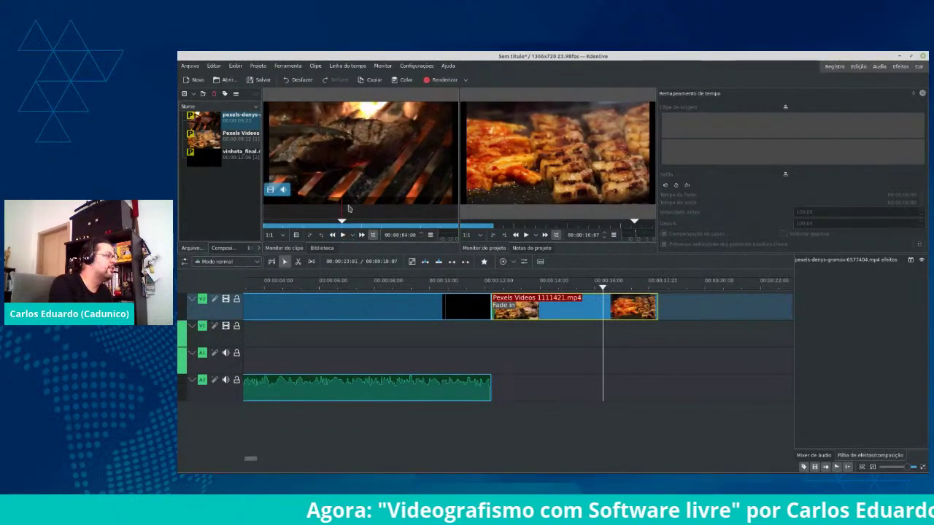
scroll(348, 210, "up", 5)
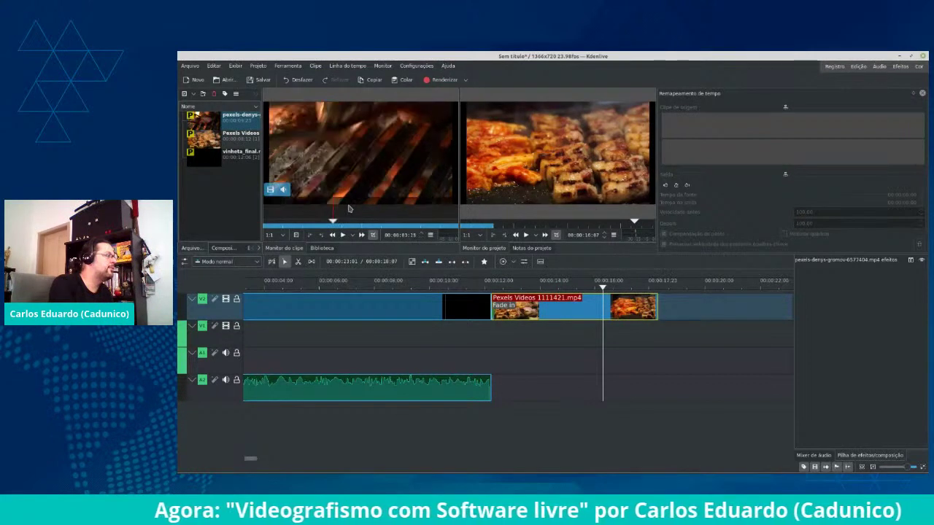
scroll(349, 210, "up", 4)
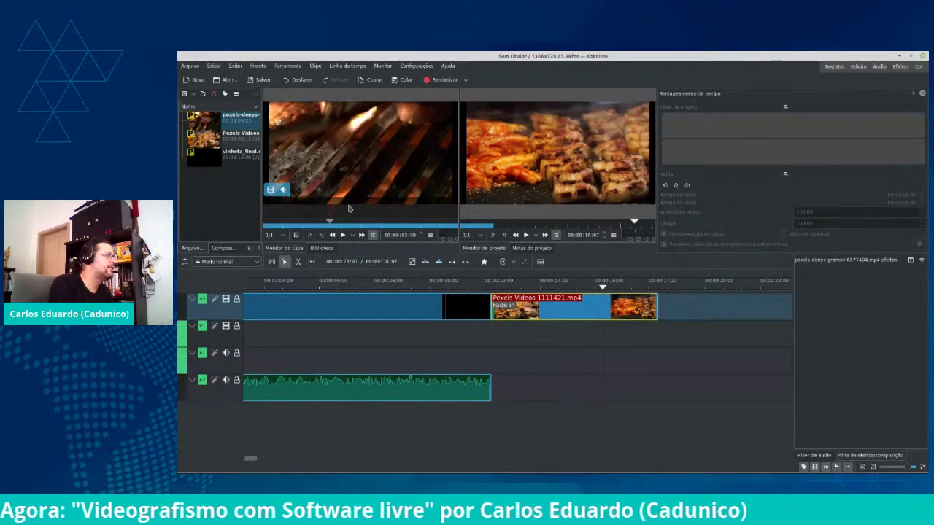
scroll(349, 209, "up", 1)
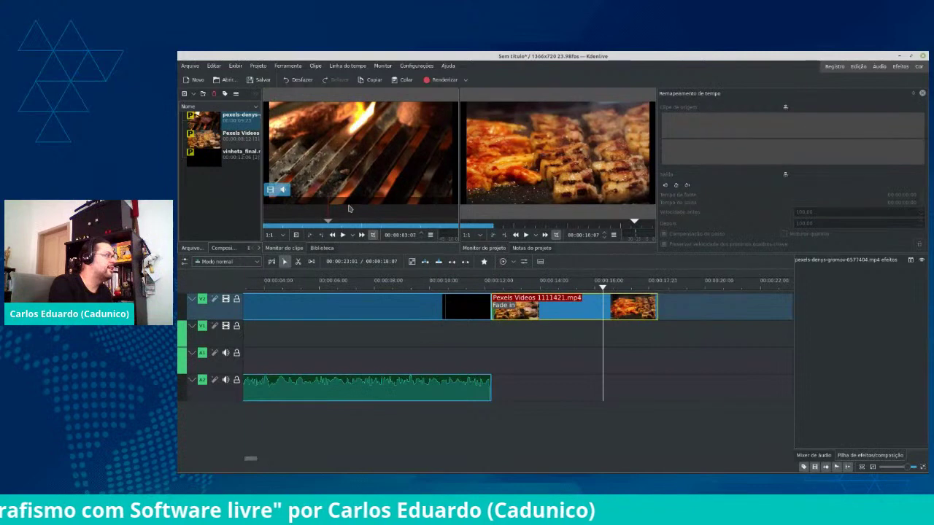
scroll(349, 209, "up", 1)
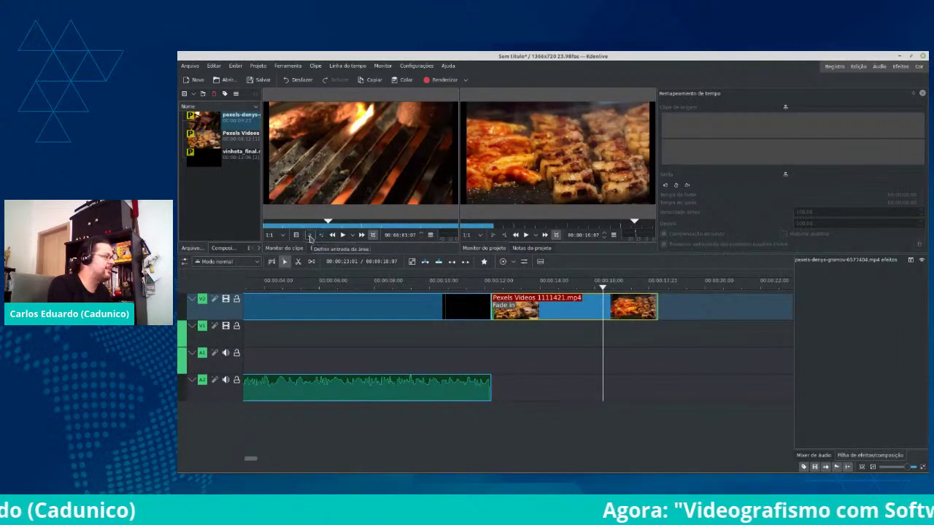
left_click(310, 237)
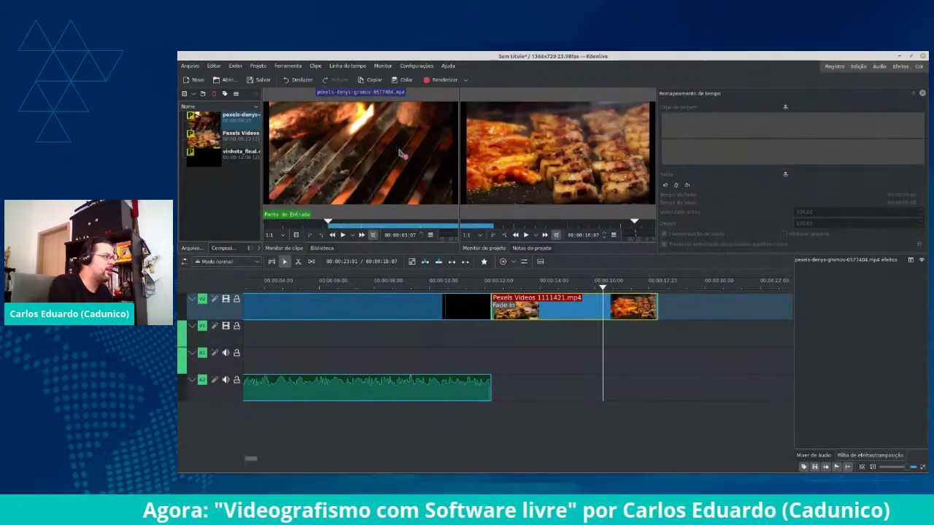
Place the trimmed pexels-denys-gromov clip on tracks V1 and A1, slightly overlapping the end of the V2 Pexels clip
left_click_drag(398, 149, 654, 350)
scroll(389, 343, "right", 5)
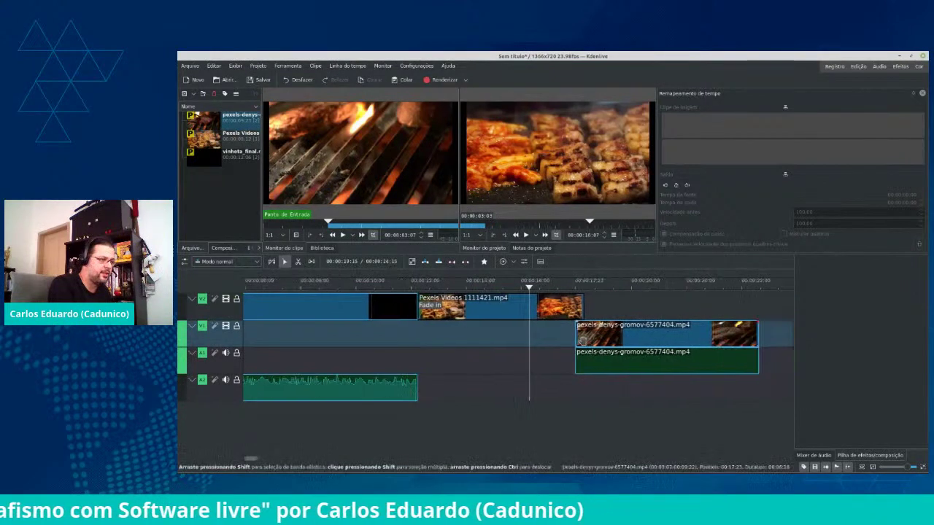
mouse_move(389, 343)
left_mouse_down()
mouse_move(406, 343)
mouse_move(383, 342)
left_mouse_up()
Ungroup the pexels-denys-gromov clip and delete its audio part from track A1
right_click(406, 342)
mouse_move(427, 337)
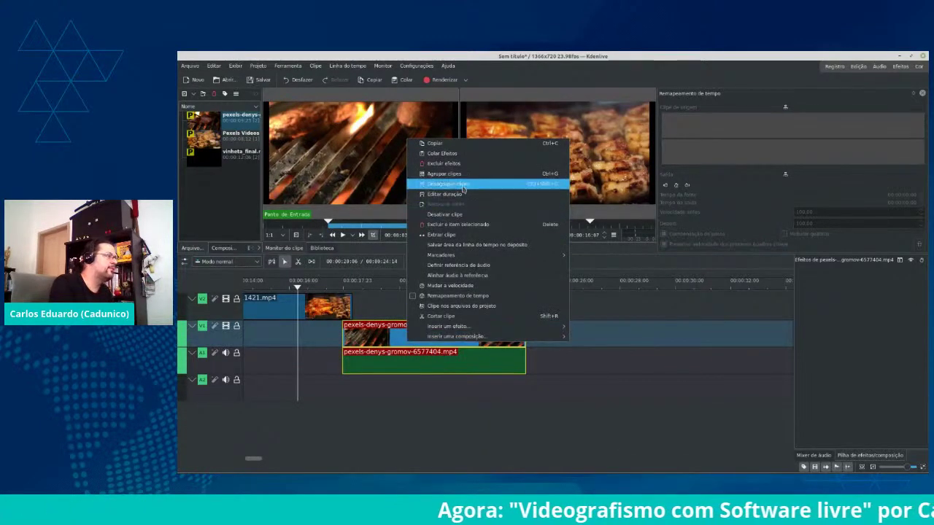
left_click(462, 184)
left_click(426, 366)
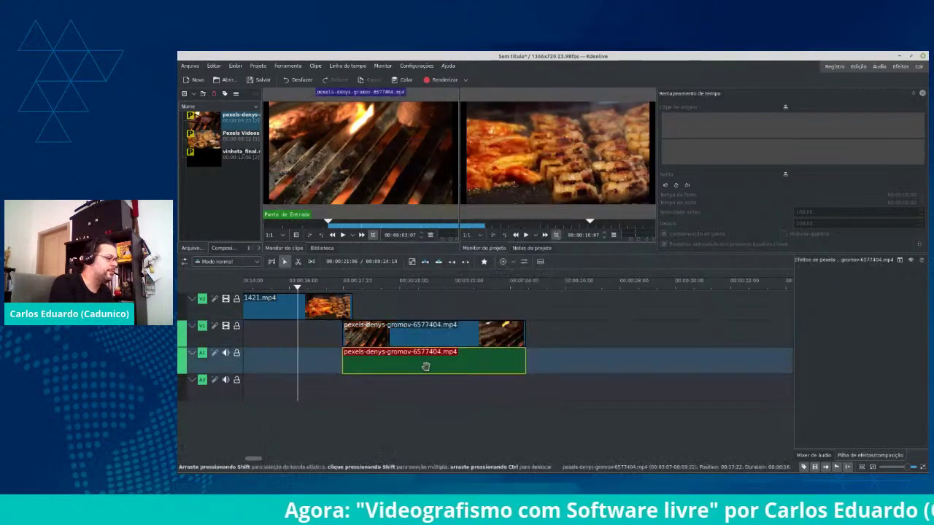
key("Delete")
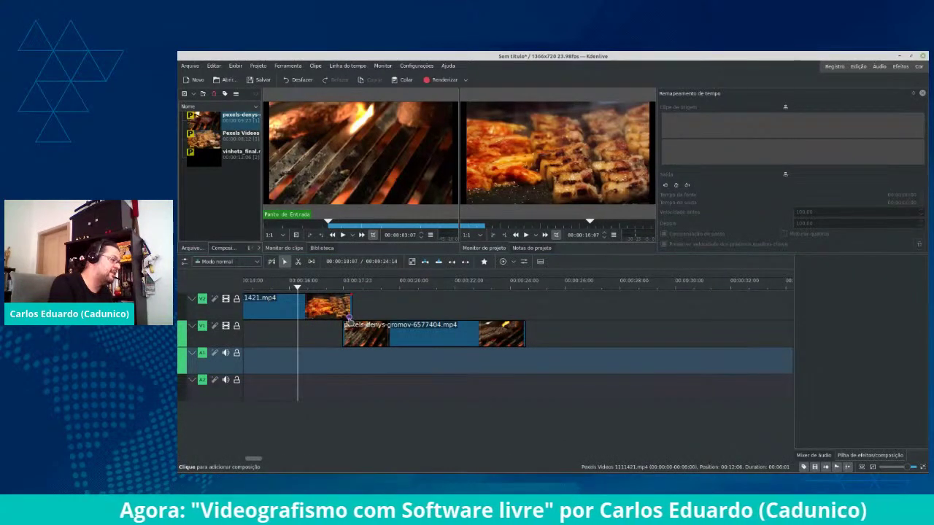
Add a Wipe (Limpar) composition where the V2 and V1 clips overlap, and browse its wipe methods
left_click(348, 319)
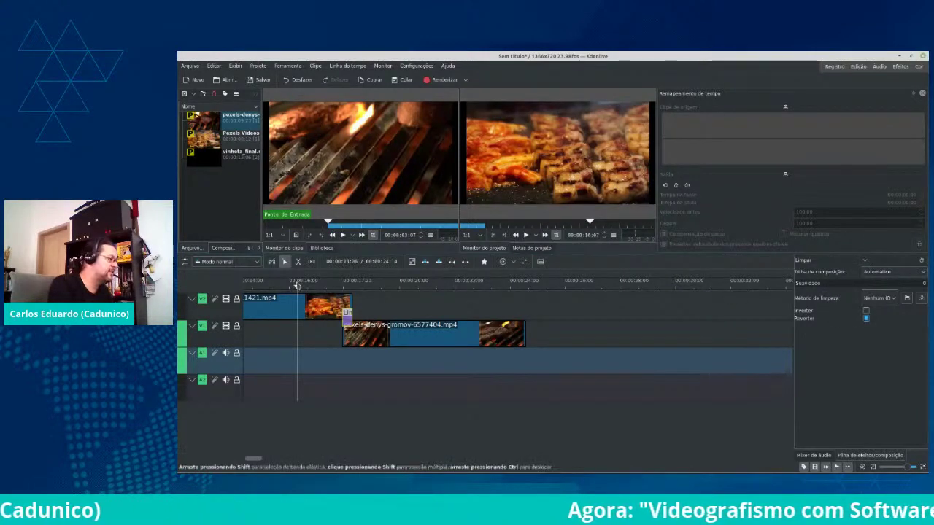
left_click_drag(297, 285, 340, 288)
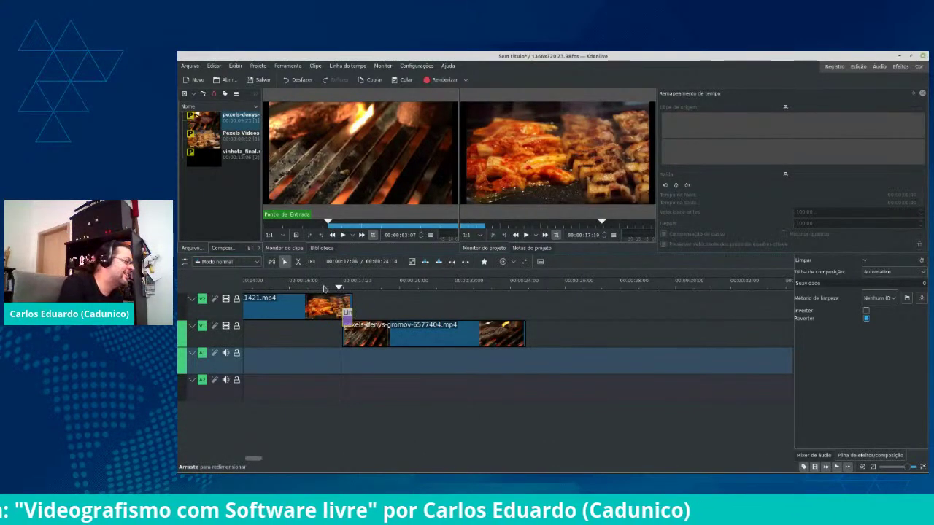
mouse_move(340, 289)
left_mouse_down()
mouse_move(359, 293)
mouse_move(329, 293)
left_mouse_up()
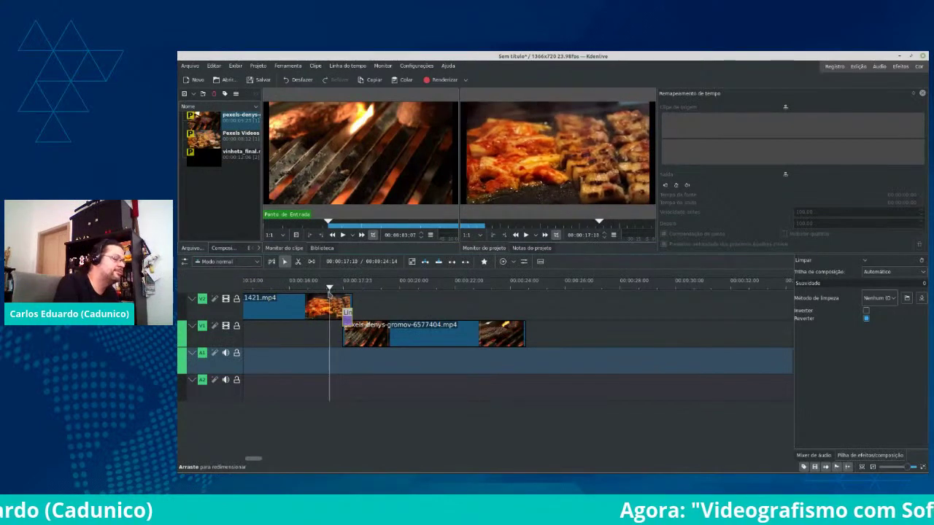
left_click(345, 315)
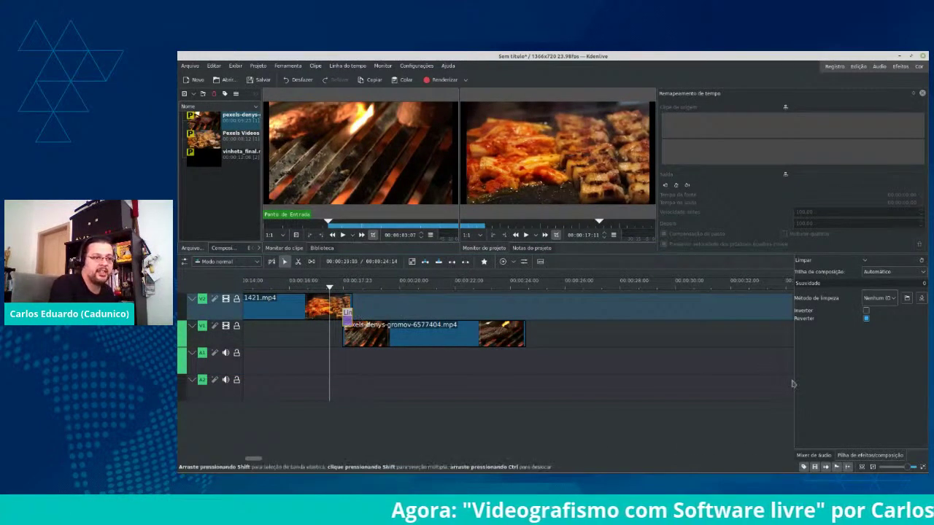
left_click(882, 297)
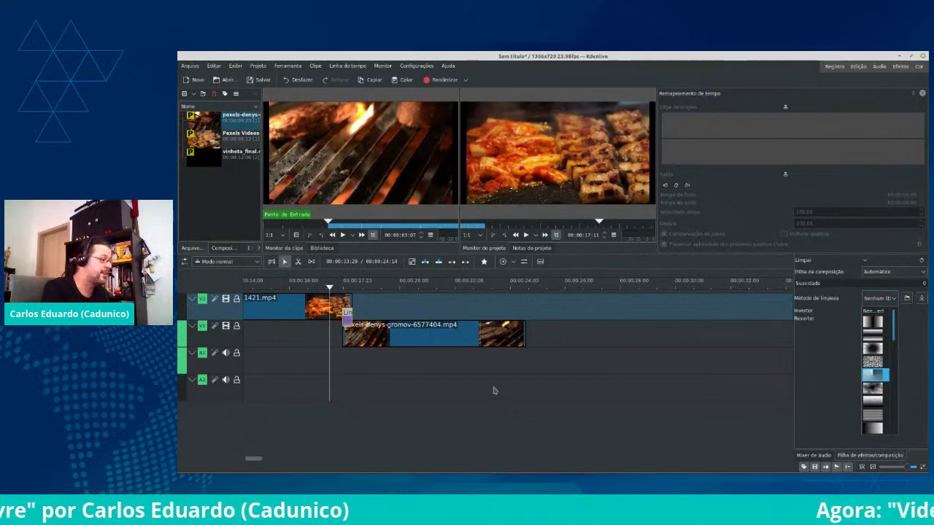
left_click(589, 380)
Play the timeline from near its start through part of vinheta_final.mp4, and move the playhead to the cut with the Pexels clip
scroll(646, 365, "left", 5)
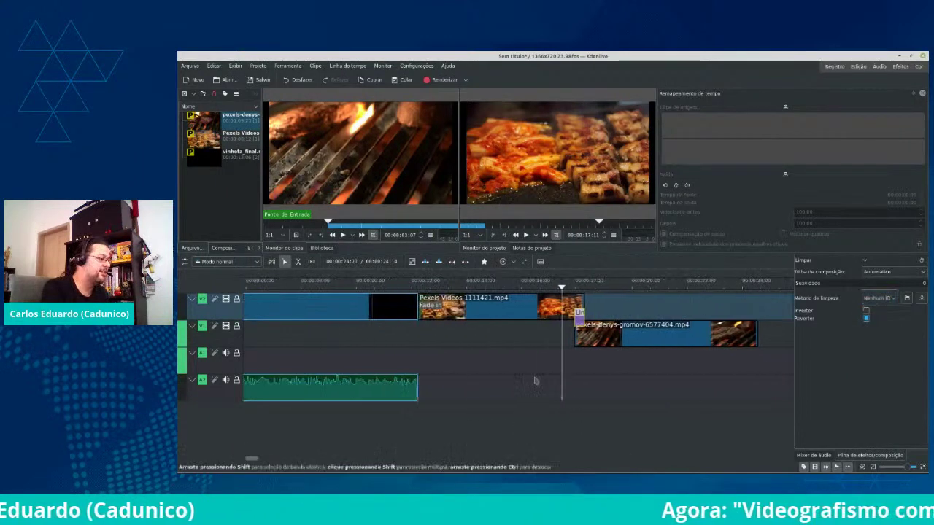
scroll(555, 368, "left", 4)
scroll(484, 348, "right", 1)
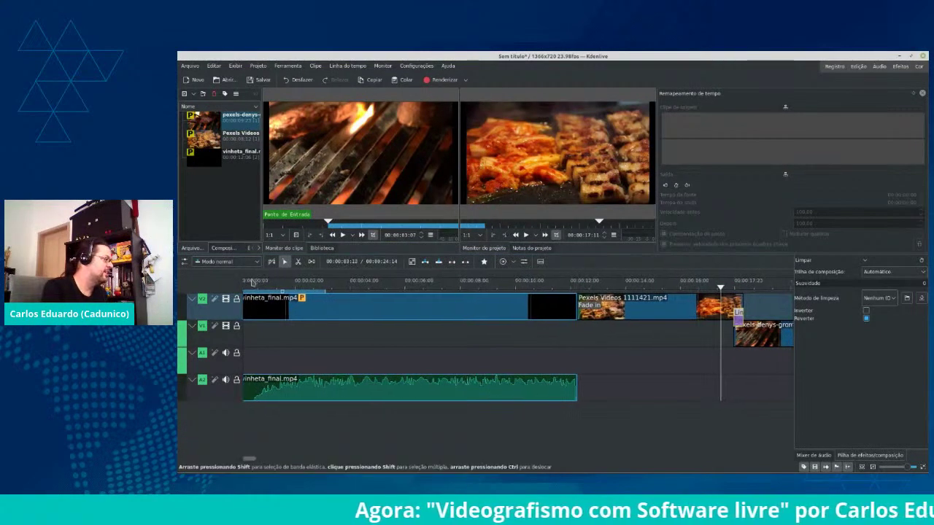
mouse_move(253, 282)
left_mouse_down()
mouse_move(289, 282)
mouse_move(256, 273)
mouse_move(307, 276)
mouse_move(256, 275)
left_mouse_up()
key("space")
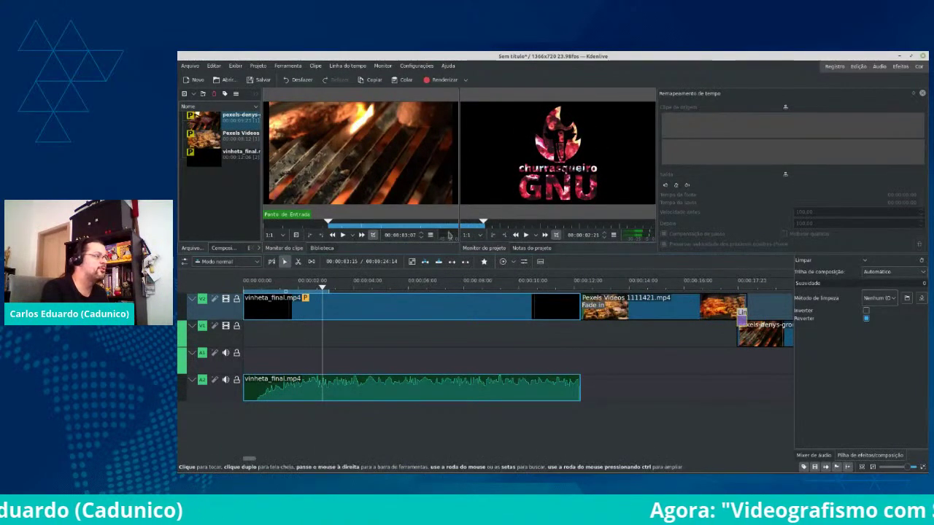
left_click_drag(324, 289, 581, 302)
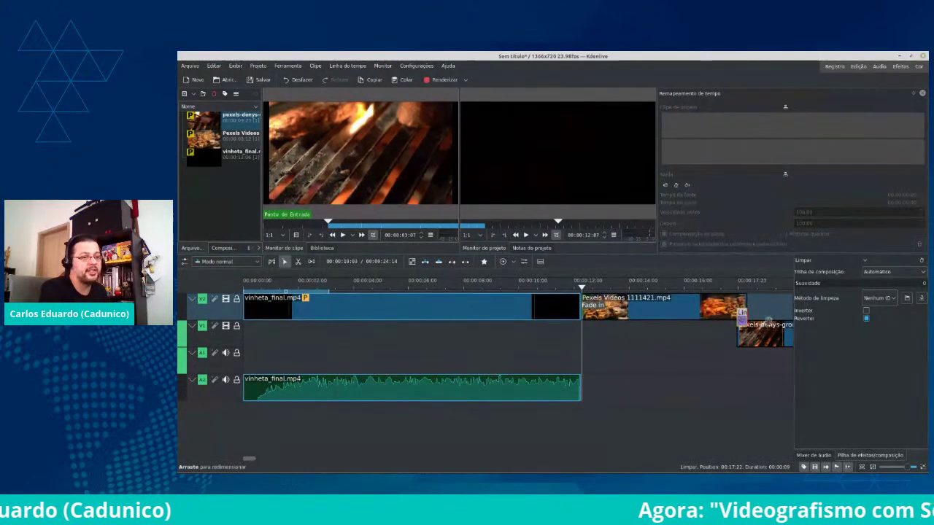
Set the Wipe composition's method to the soft top-to-bottom gradient image
left_click(890, 298)
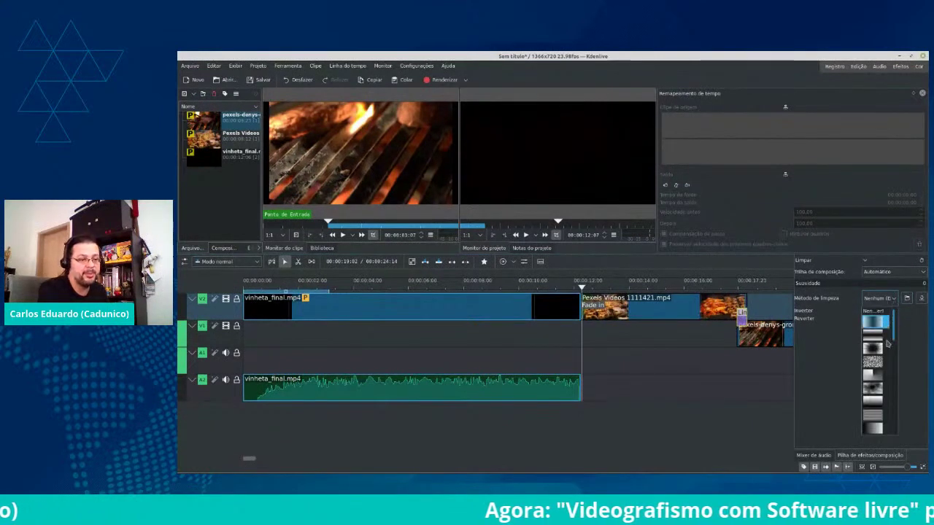
left_click(876, 402)
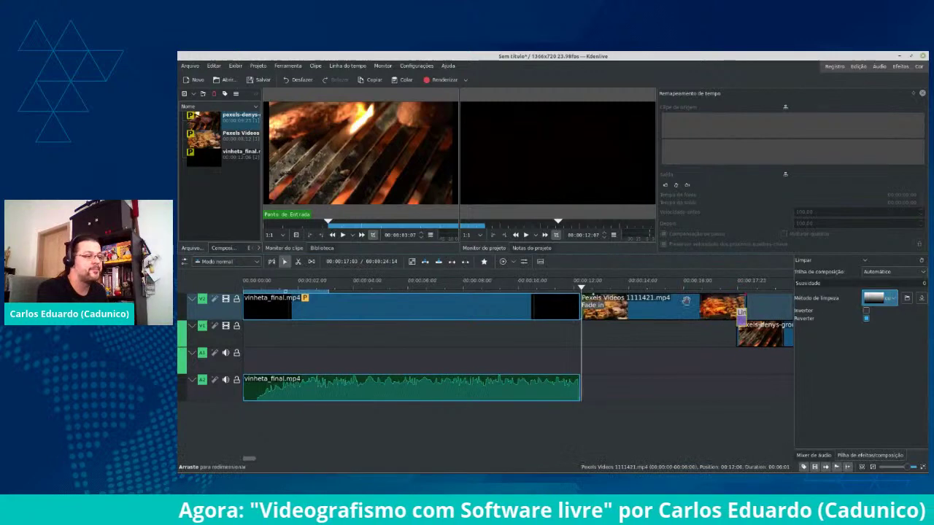
Play the timeline from about 00:00:15:14 across the wipe transition into the pexels-denys-gromov clip, and pause
scroll(516, 307, "right", 5)
left_click_drag(492, 286, 551, 292)
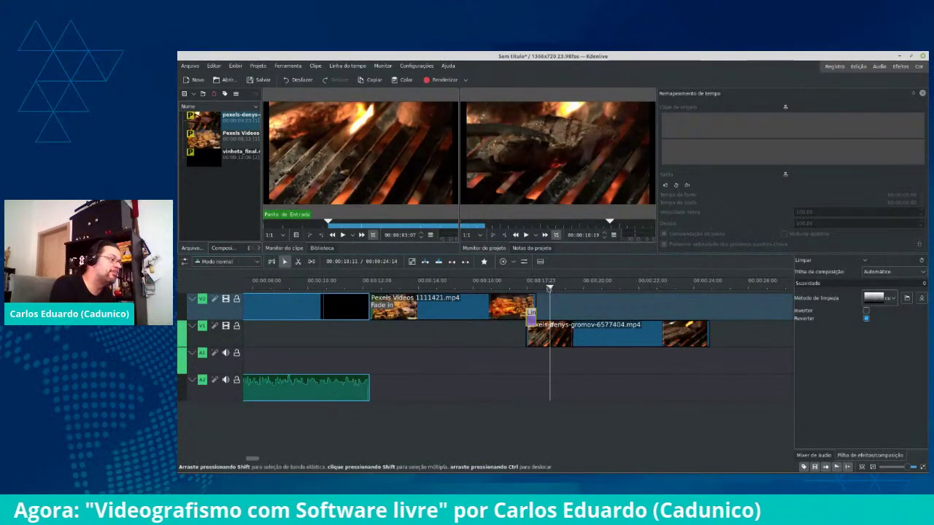
left_click_drag(550, 291, 461, 291)
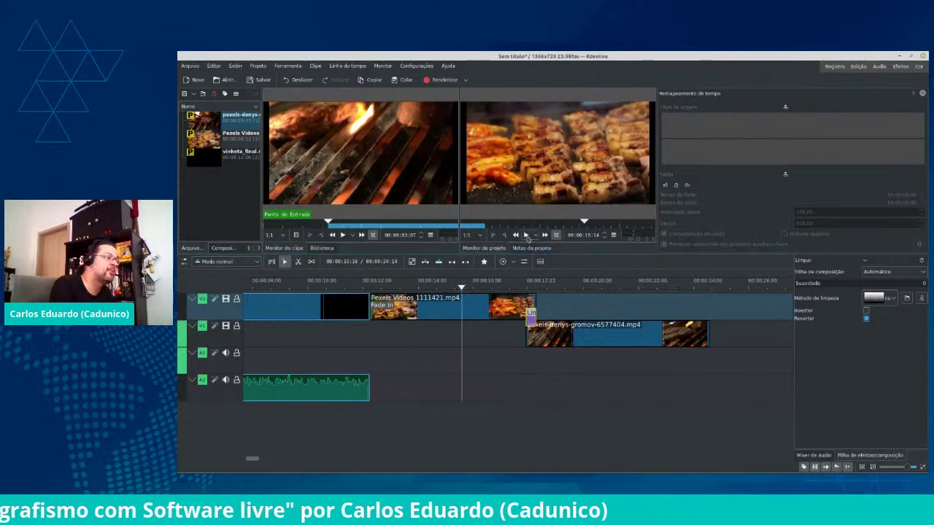
left_click(527, 235)
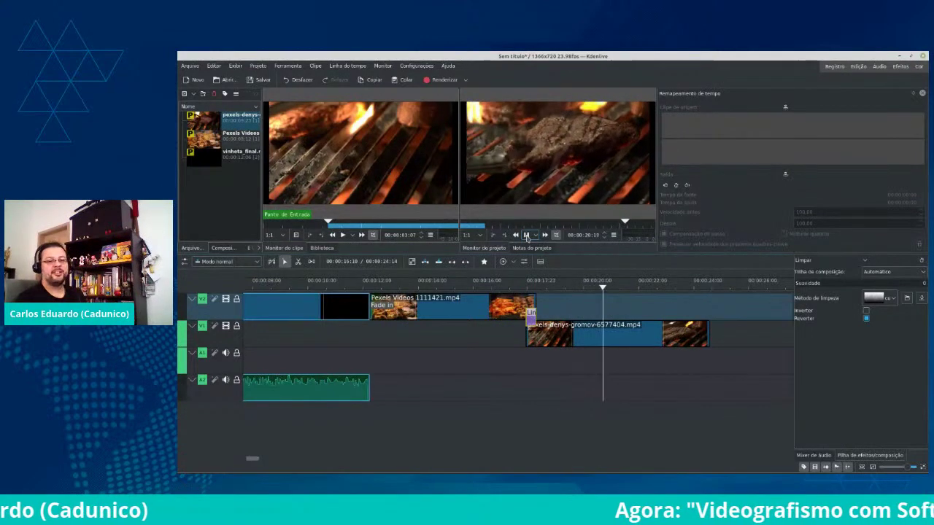
left_click(526, 235)
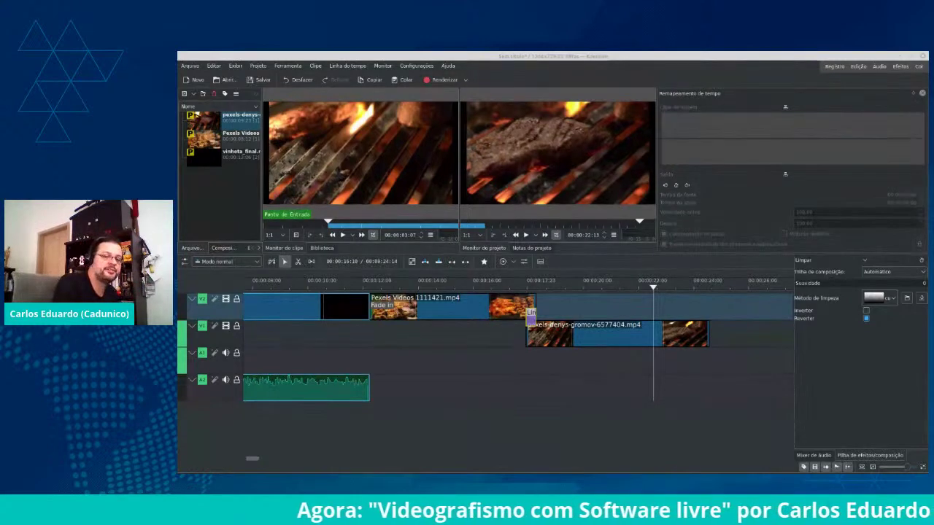
Import pexels-troy-spradlin-7041918.mp4 and place its opening section, cut at 00:00:03:13, on V2 overlapping the end of the pexels-denys-gromov clip
left_click_drag(356, 231, 234, 198)
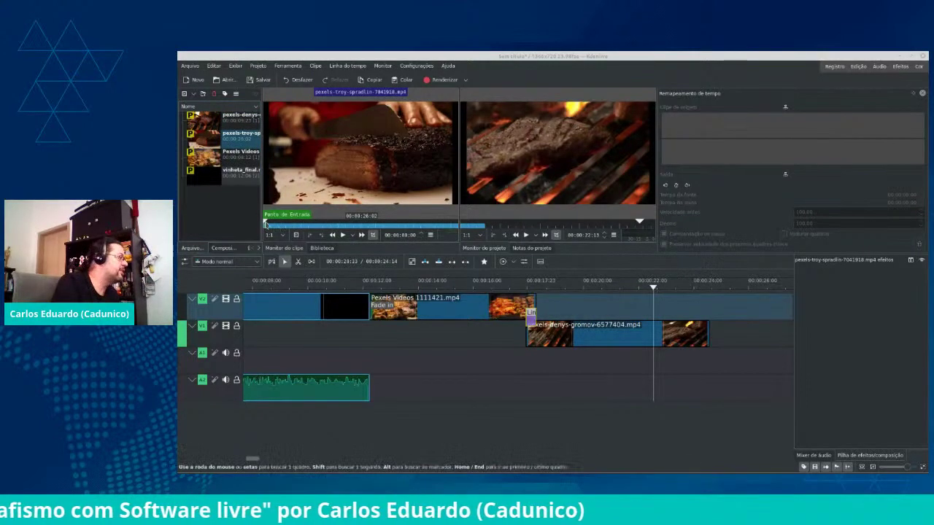
left_click_drag(266, 222, 290, 238)
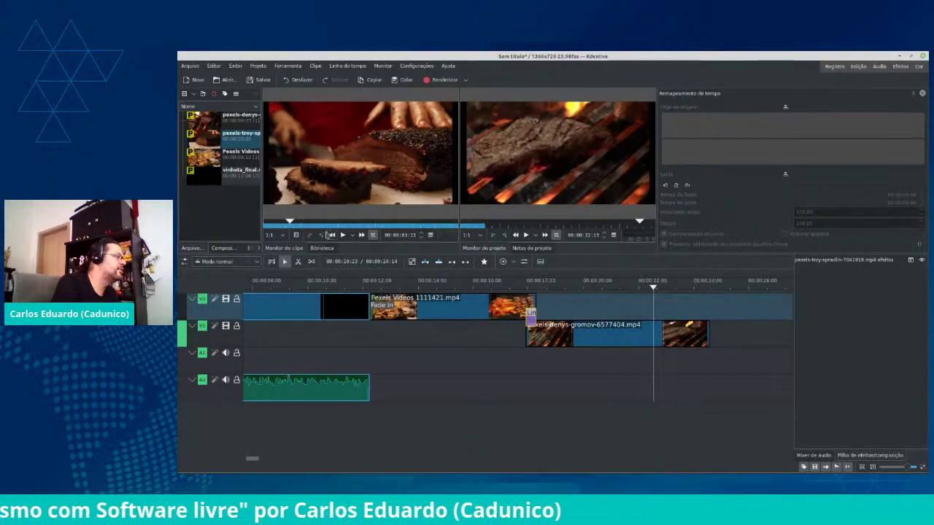
key("o")
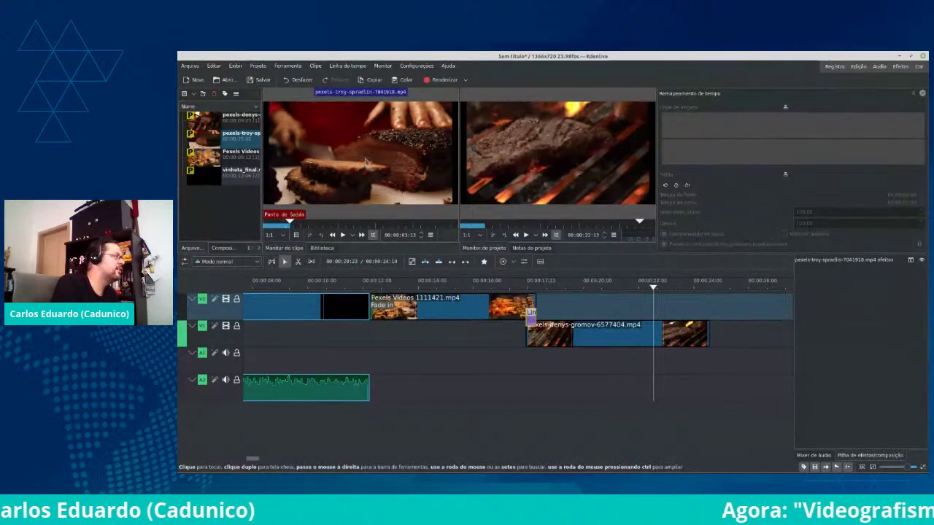
left_click_drag(362, 158, 697, 310)
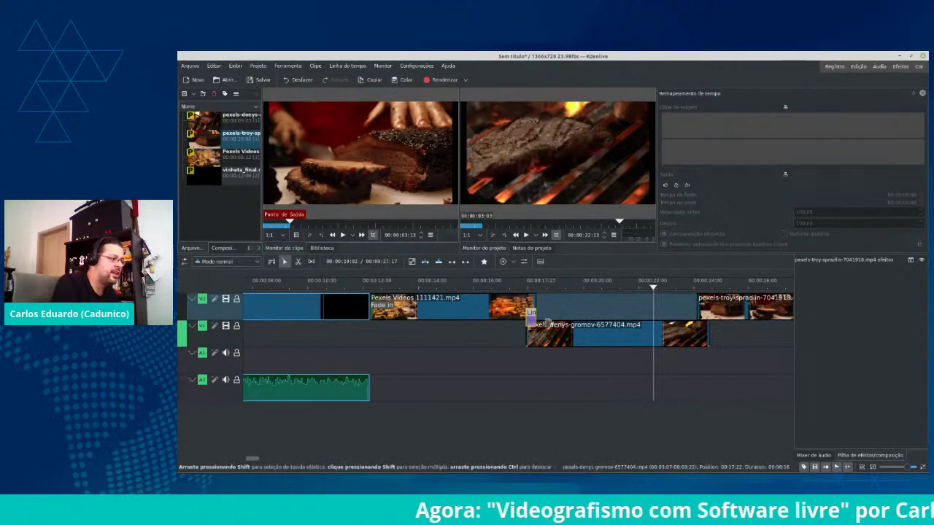
Copy the first wipe composition onto the overlap of the denys-gromov and troy-spradlin clips, and align the troy-spradlin clip's start with it
left_click(530, 314)
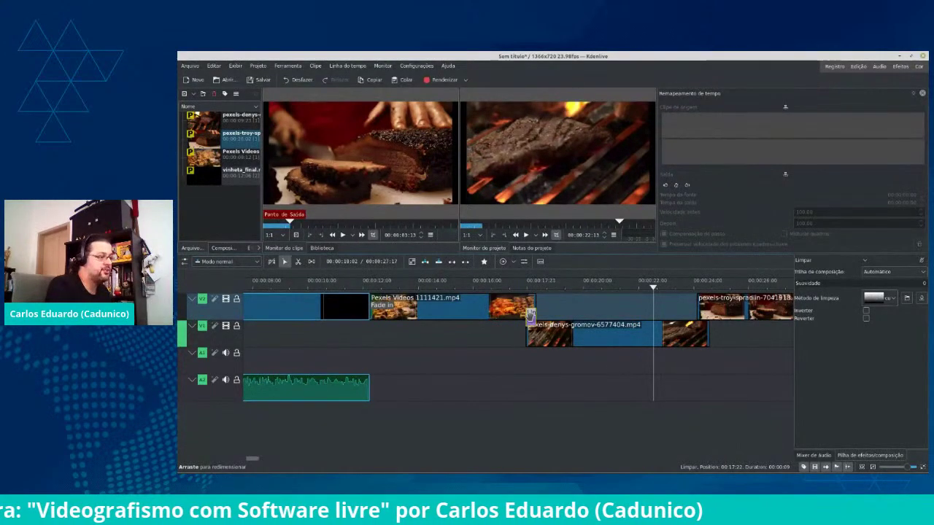
left_click(690, 285)
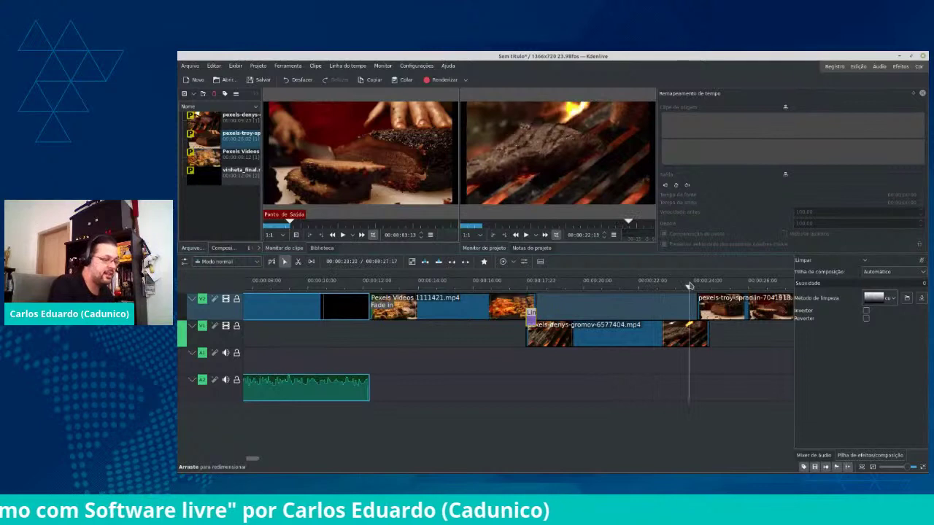
left_click(690, 292)
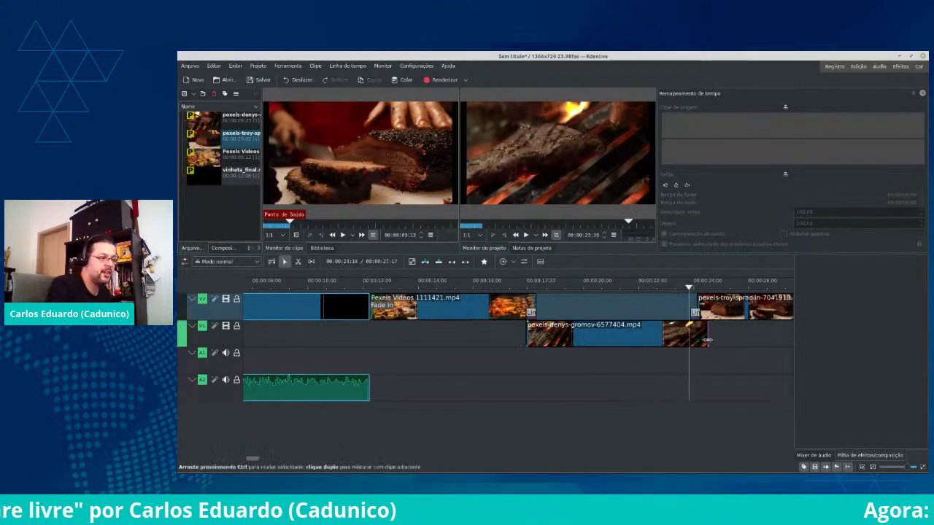
left_click_drag(694, 314, 703, 314)
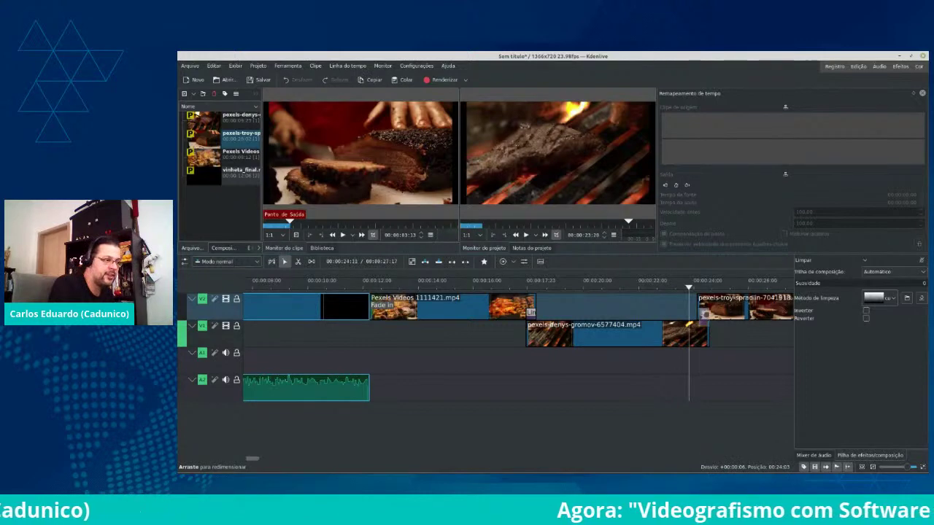
left_click(726, 305)
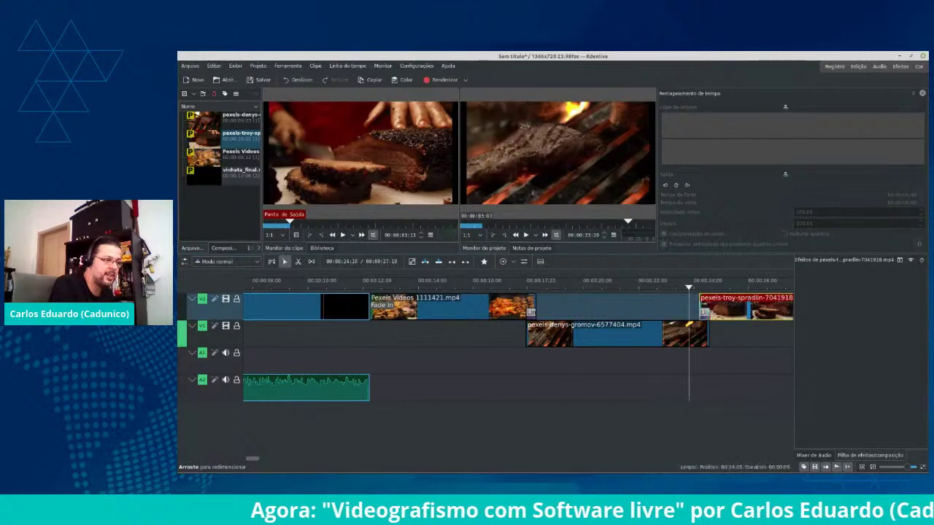
Enable the Inverter option on the copied wipe and scrub frame by frame through the transition
left_click(705, 314)
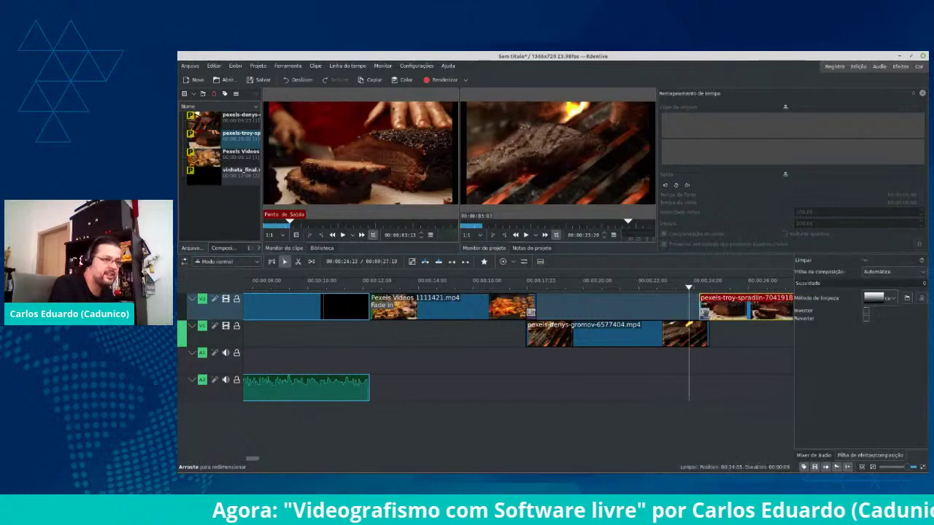
left_click(866, 311)
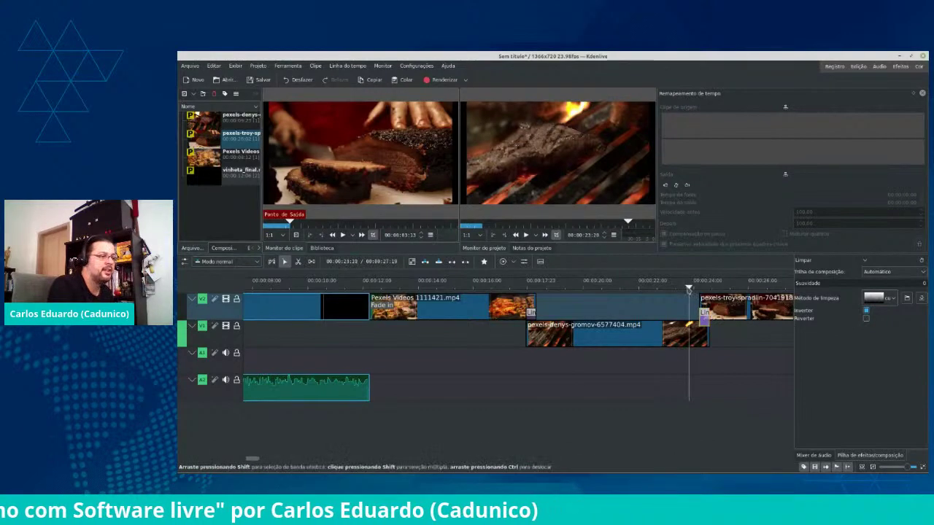
left_click_drag(690, 289, 694, 289)
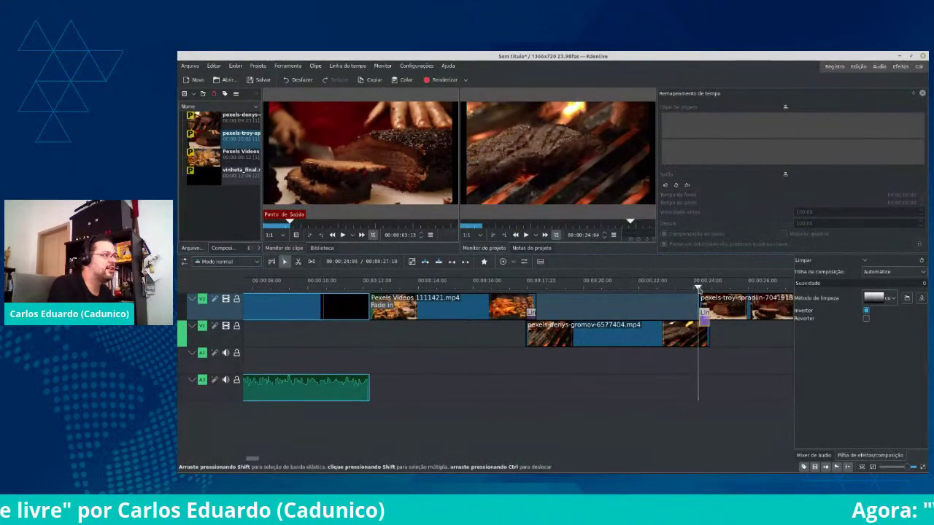
left_click(702, 290)
left_click_drag(699, 289, 700, 290)
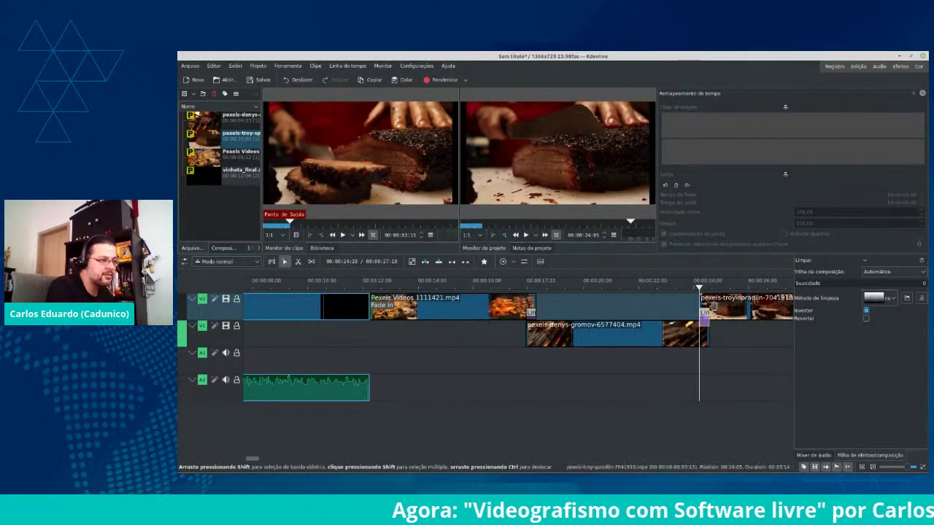
scroll(713, 307, "up", 6)
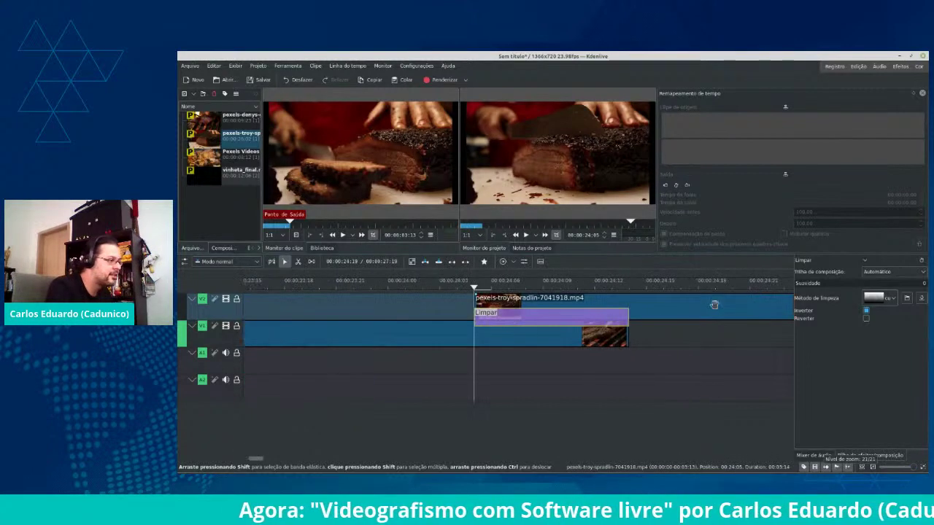
left_click(619, 301)
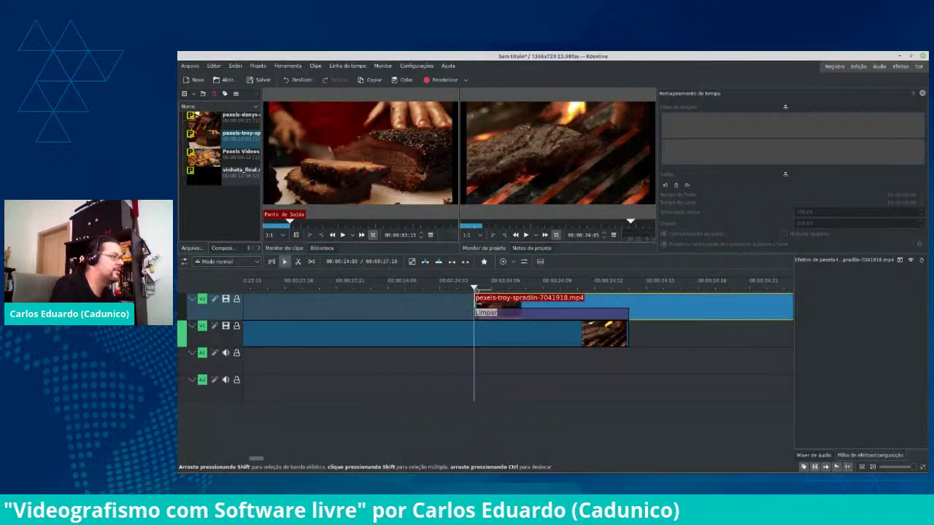
key("Left")
key("Right")
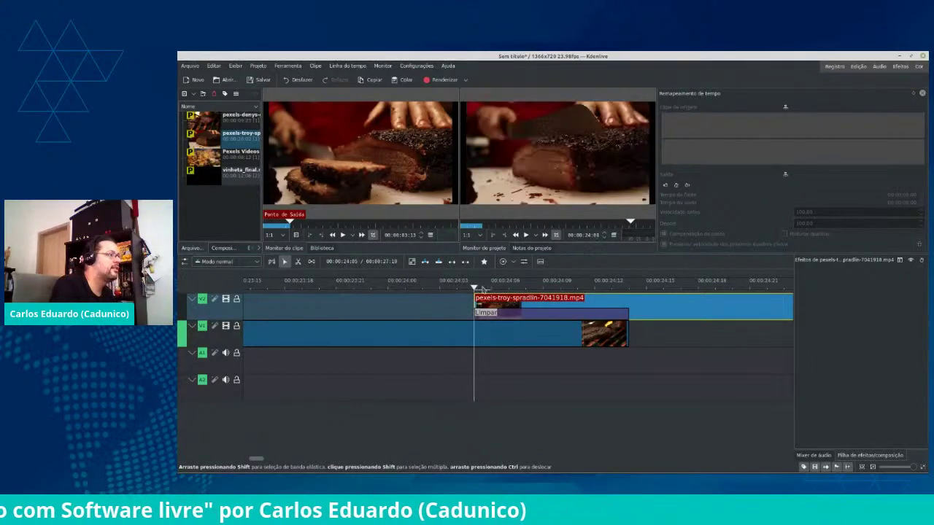
key("Right")
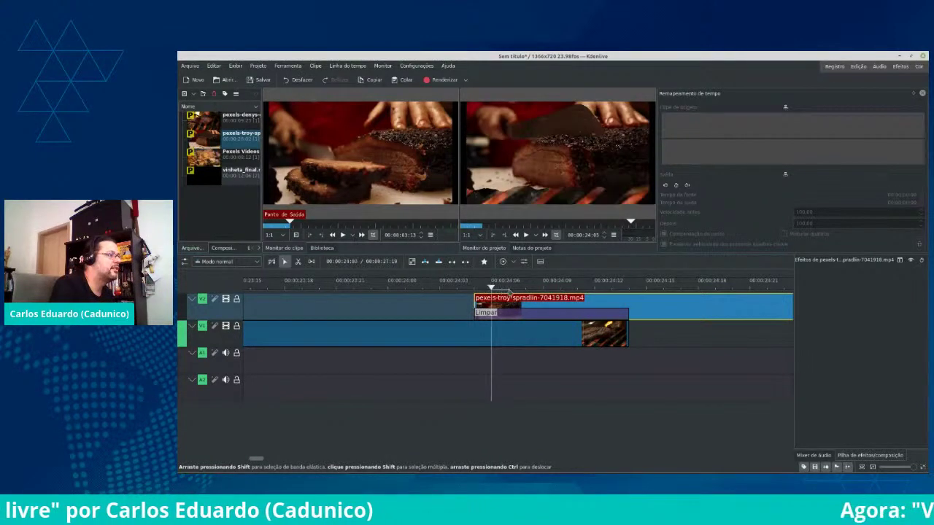
left_click_drag(511, 291, 547, 290)
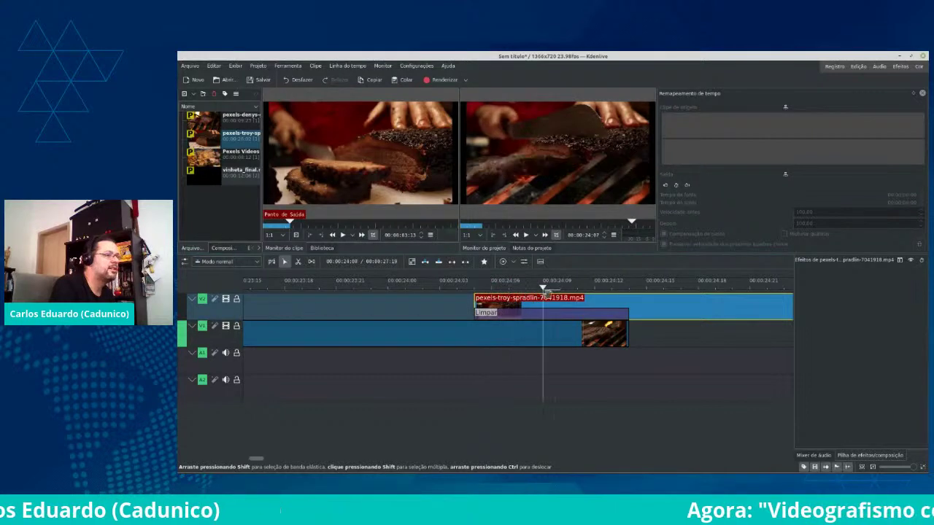
Turn off Inverter and enable Reverter on the copied wipe, scrubbing across the overlap to compare
left_click(563, 314)
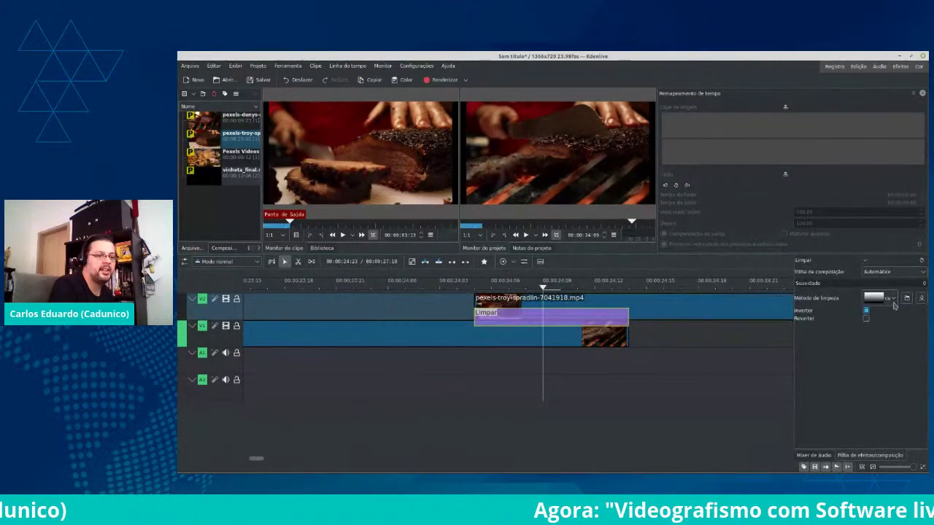
left_click(866, 310)
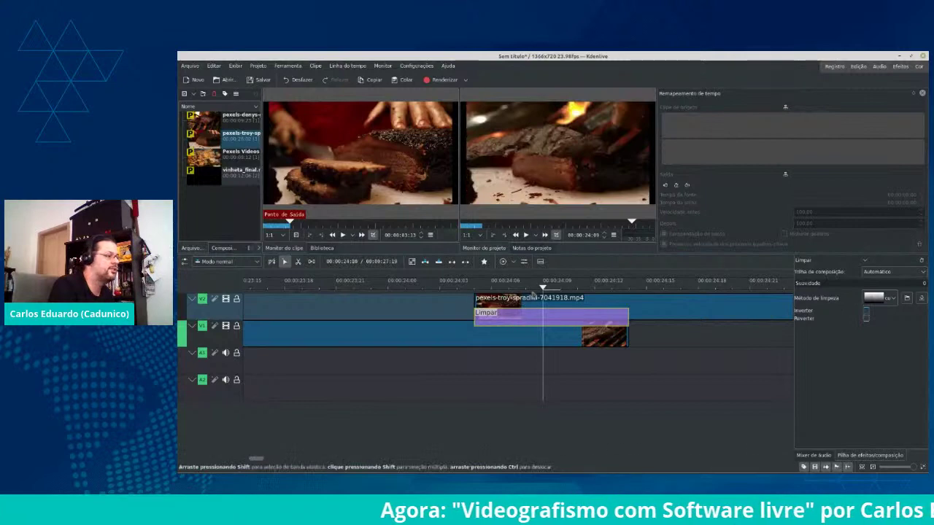
left_click_drag(544, 287, 473, 299)
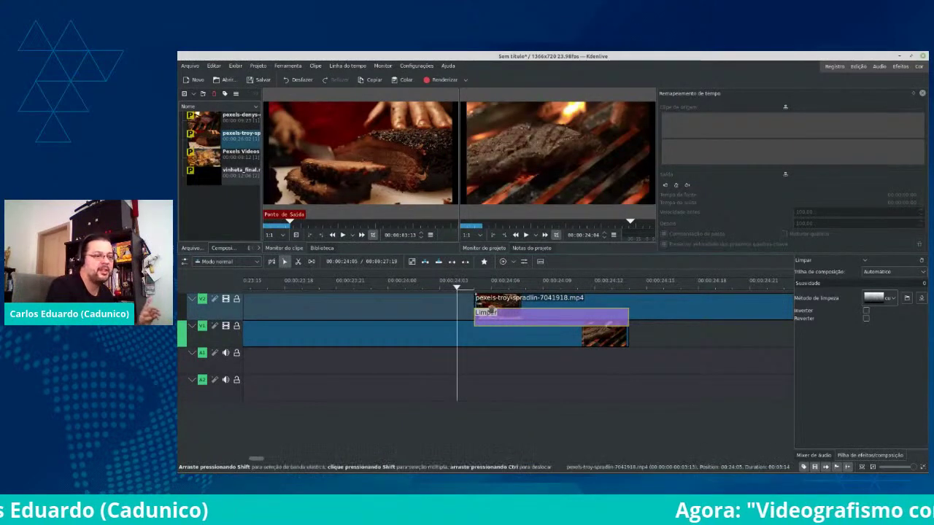
left_click(866, 318)
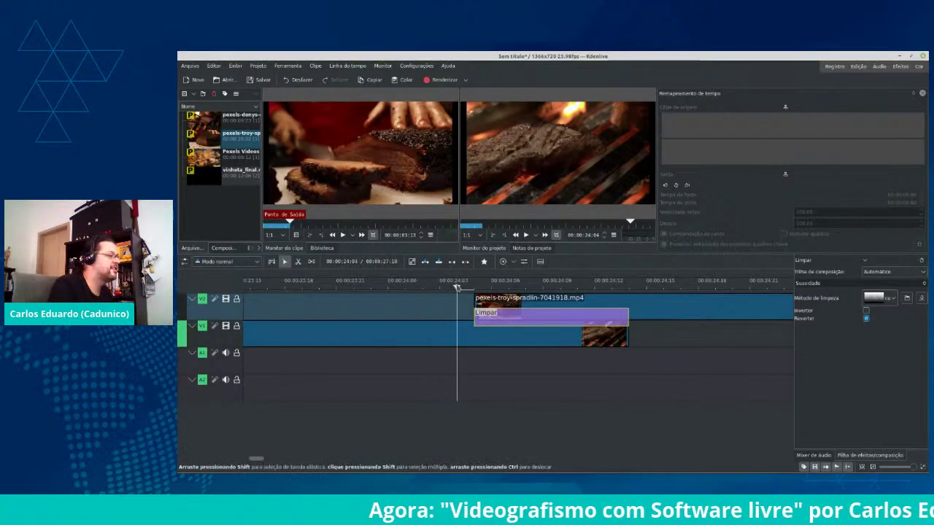
left_click_drag(471, 287, 629, 287)
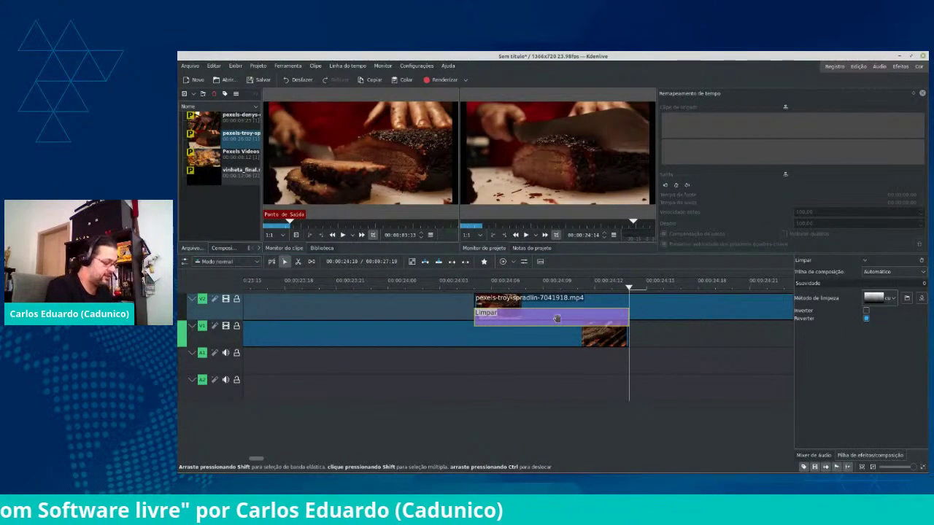
Replace the copied wipe with a new Wipe (Limpar) composition at the troy-spradlin clip's start, using the soft top-to-bottom gradient method
key("Delete")
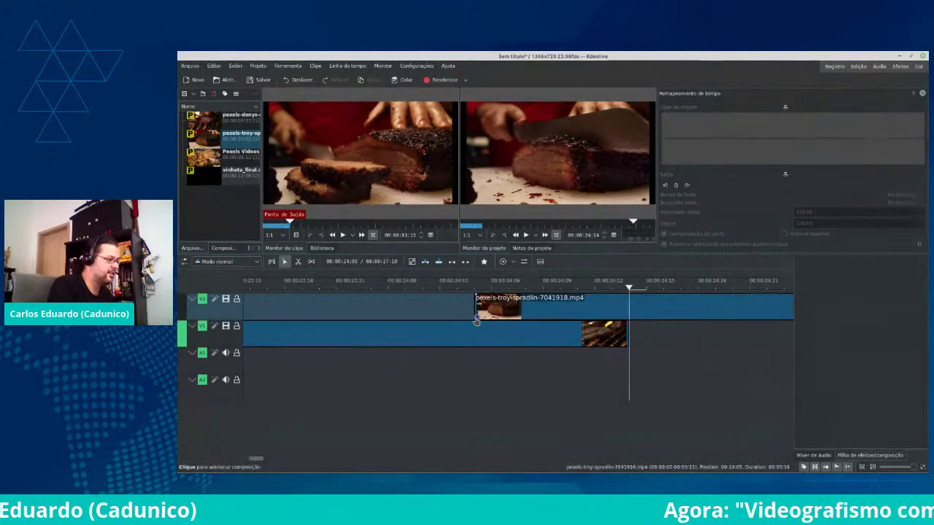
left_click(477, 316)
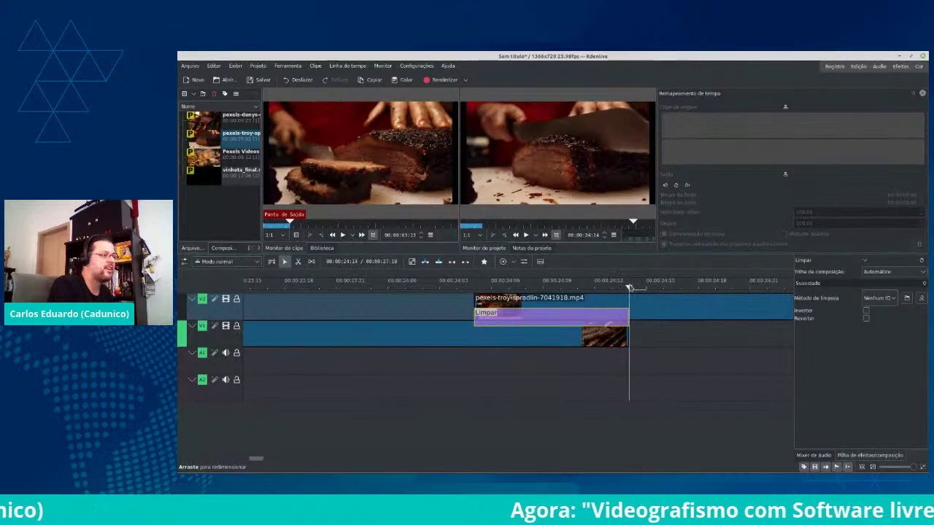
left_click_drag(631, 287, 608, 297)
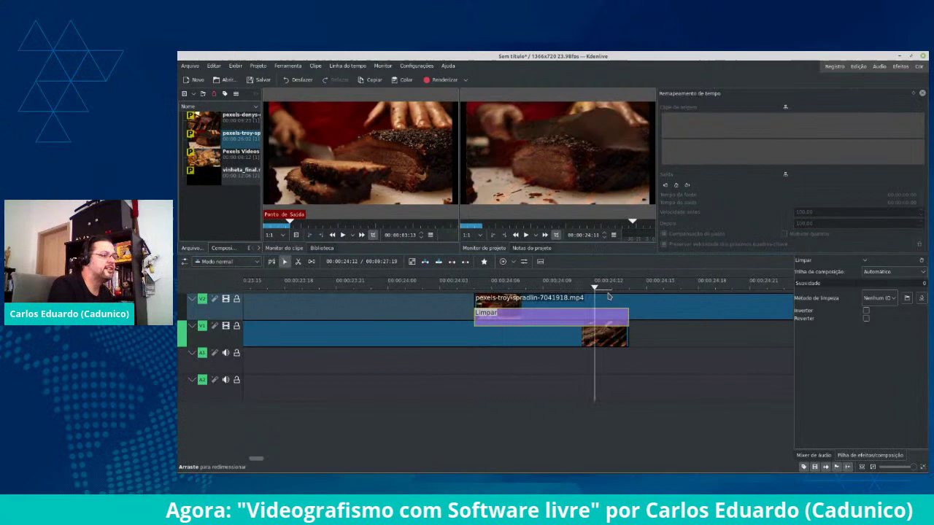
left_click(889, 299)
left_click(885, 402)
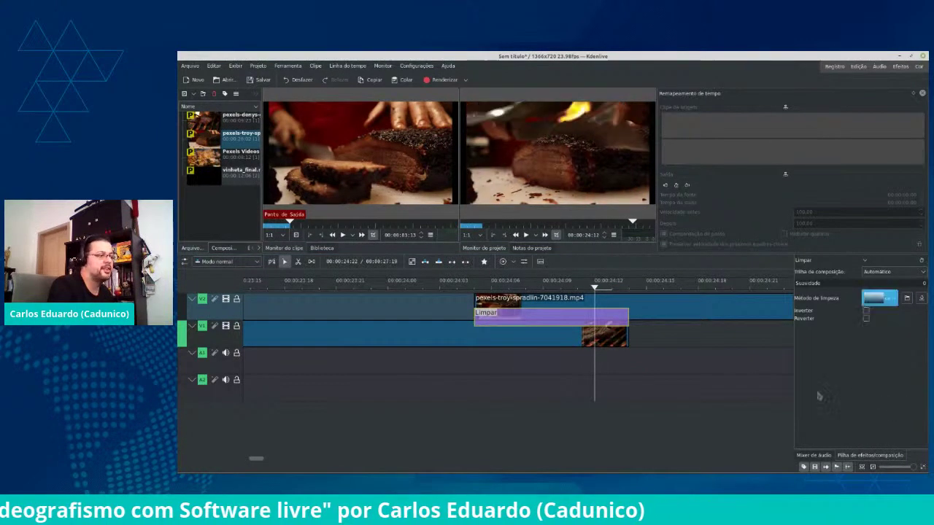
Scrub back across the new wipe and return the playhead to the beginning of the timeline
left_click_drag(595, 289, 317, 282)
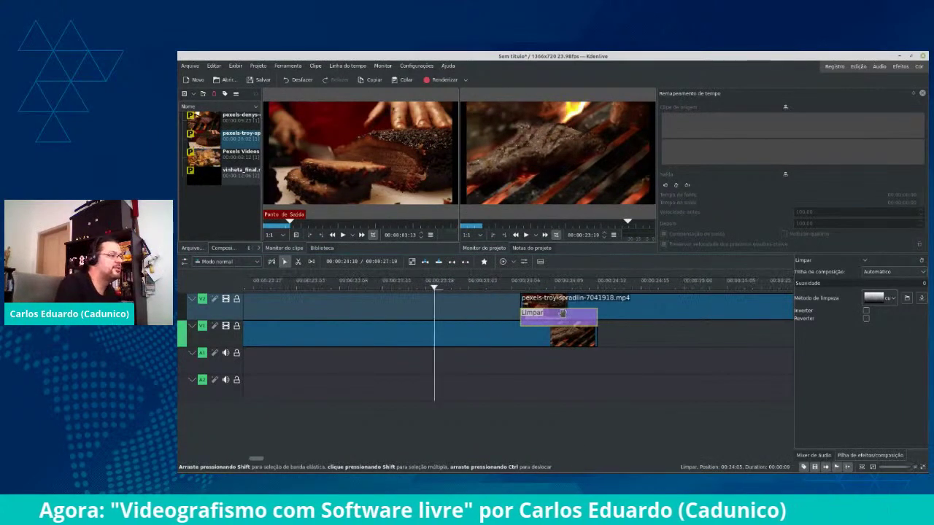
scroll(562, 313, "down", 3)
scroll(562, 313, "down", 2)
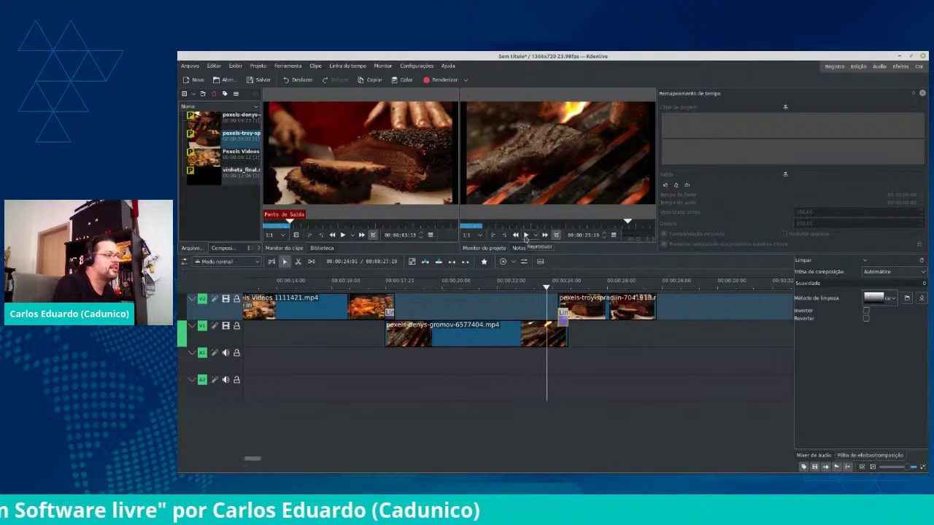
left_click_drag(546, 289, 226, 300)
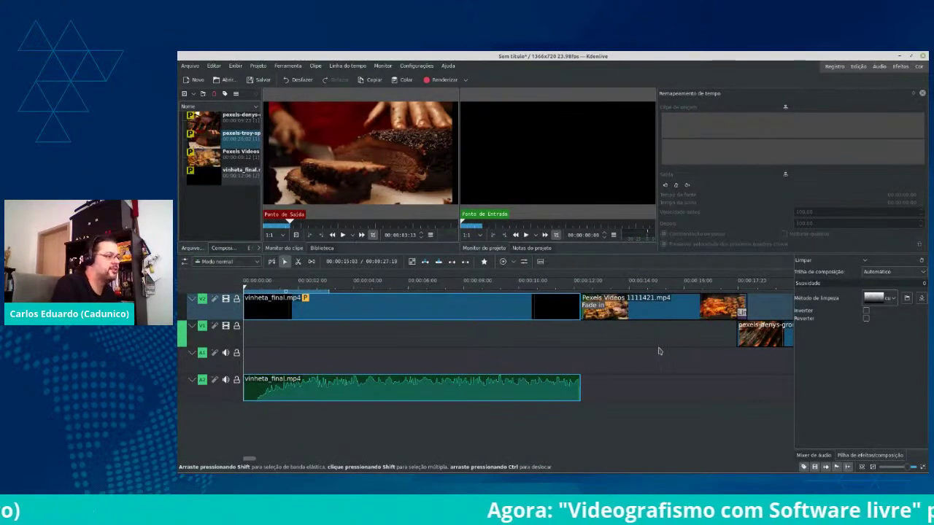
Add a fade out to the end of the pexels-troy-spradlin clip and set its duration to 00:00:00:10
scroll(653, 348, "down", 8)
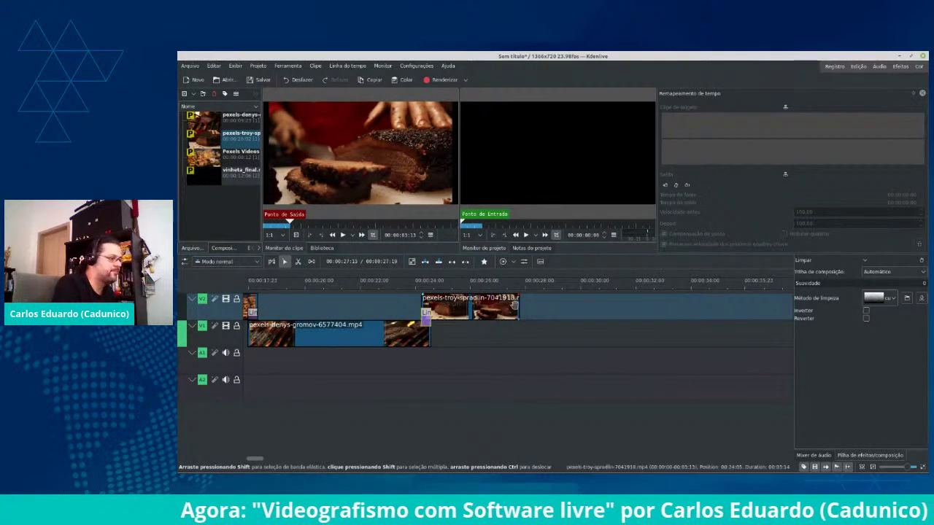
scroll(516, 305, "up", 10)
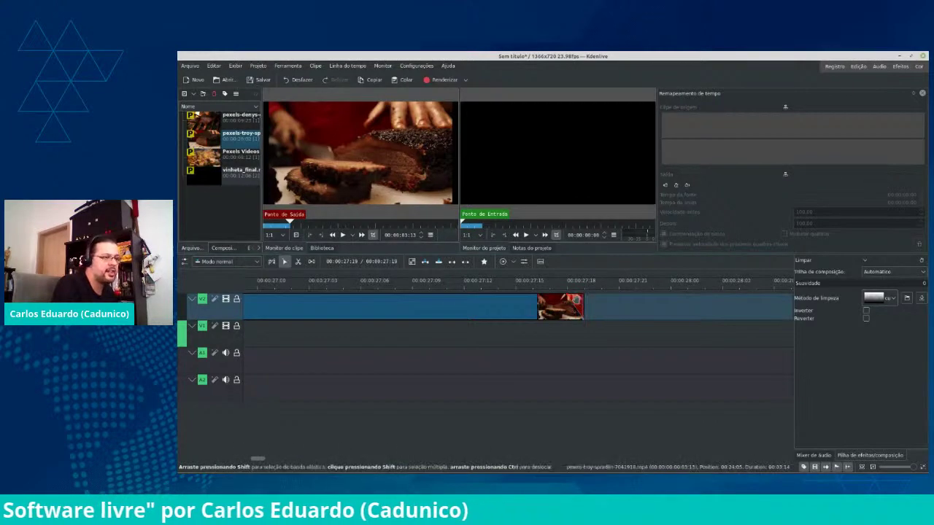
left_click(578, 300)
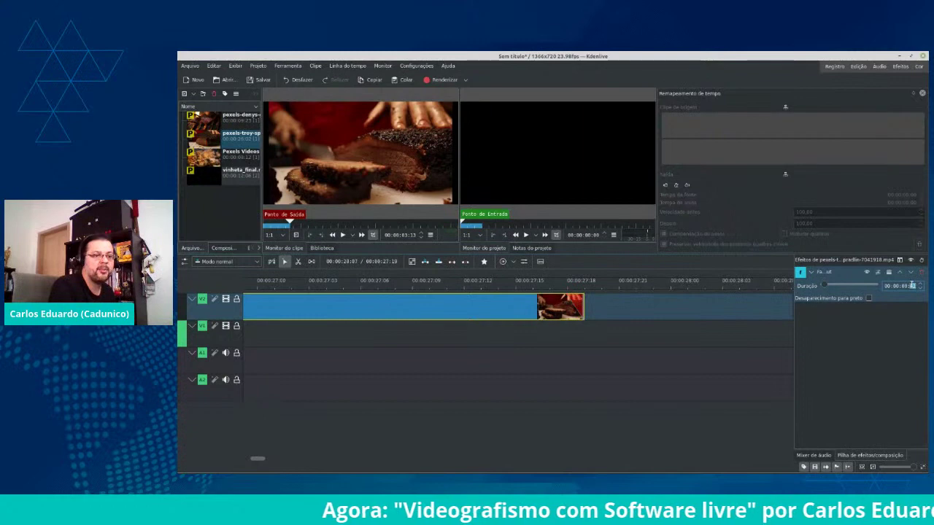
scroll(912, 285, "up", 10)
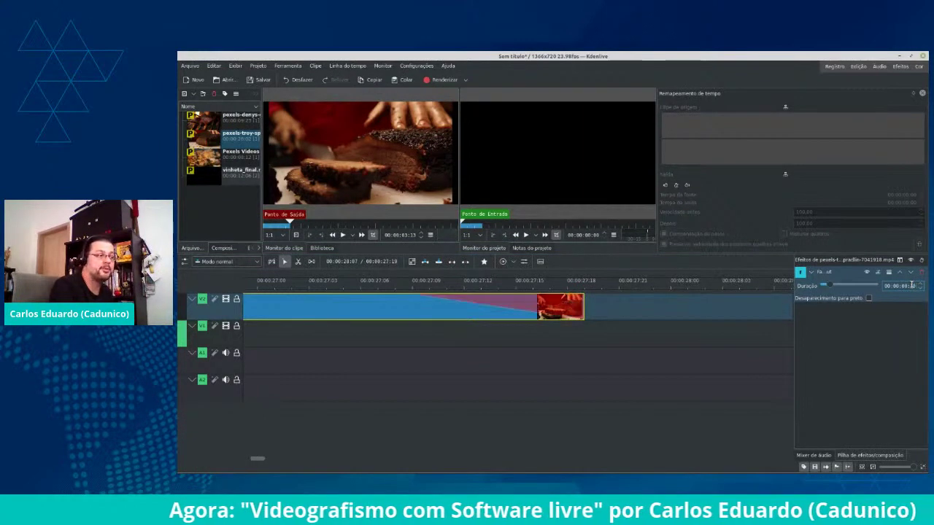
scroll(582, 356, "down", 2)
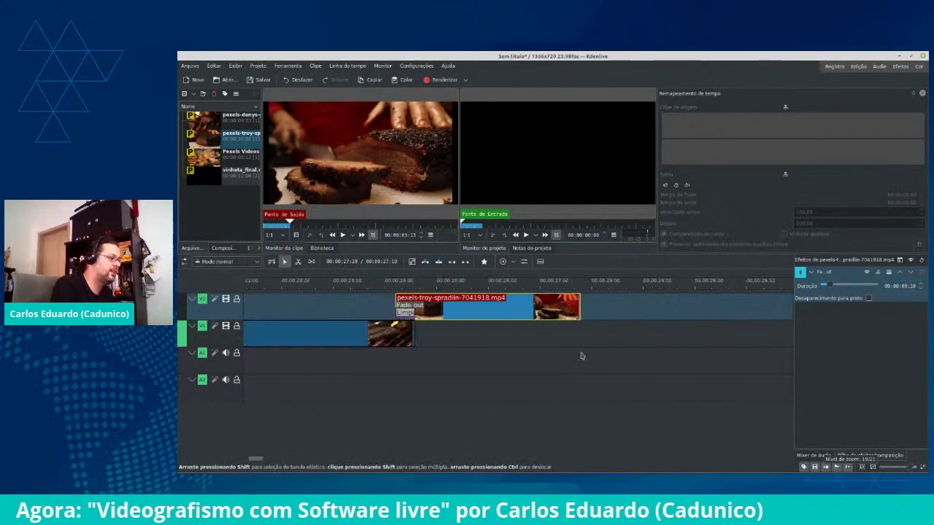
Review the whole clip sequence on the timeline and play the edited project through to its end
scroll(582, 356, "down", 1)
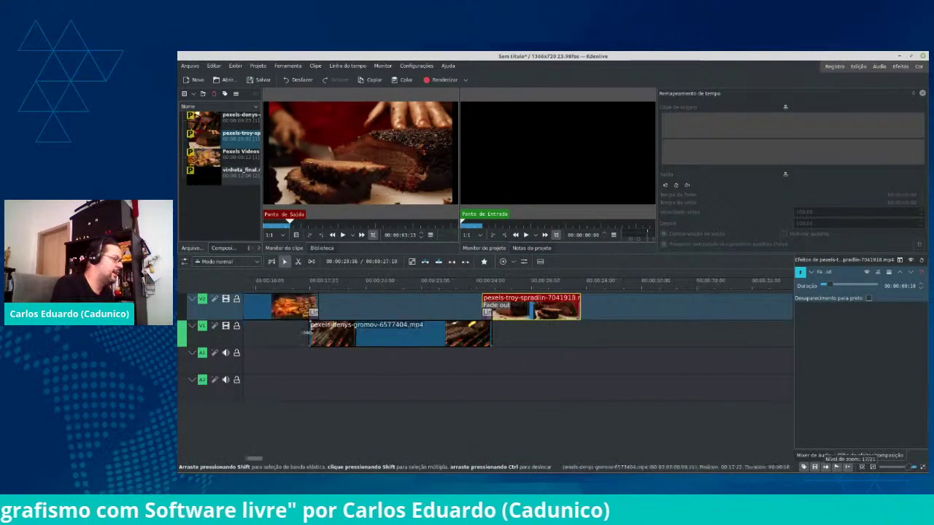
scroll(375, 348, "down", 2)
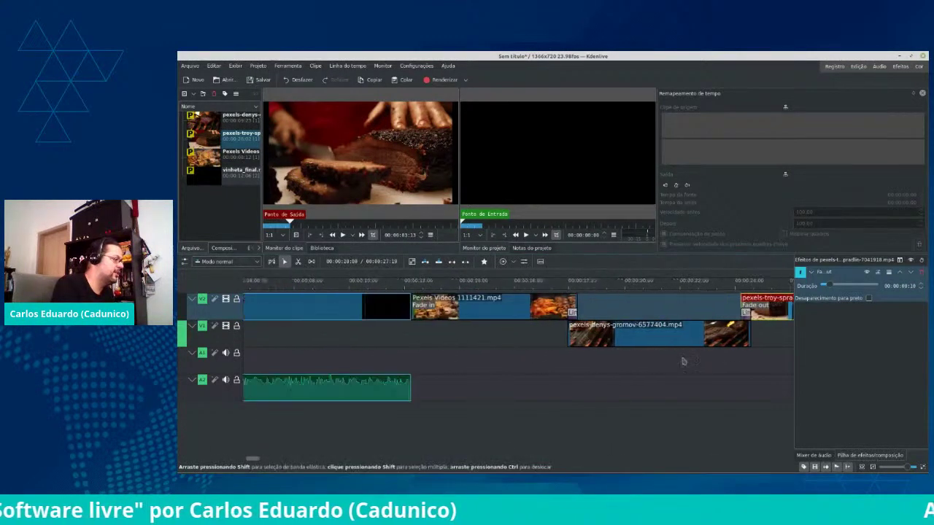
scroll(720, 357, "left", 1)
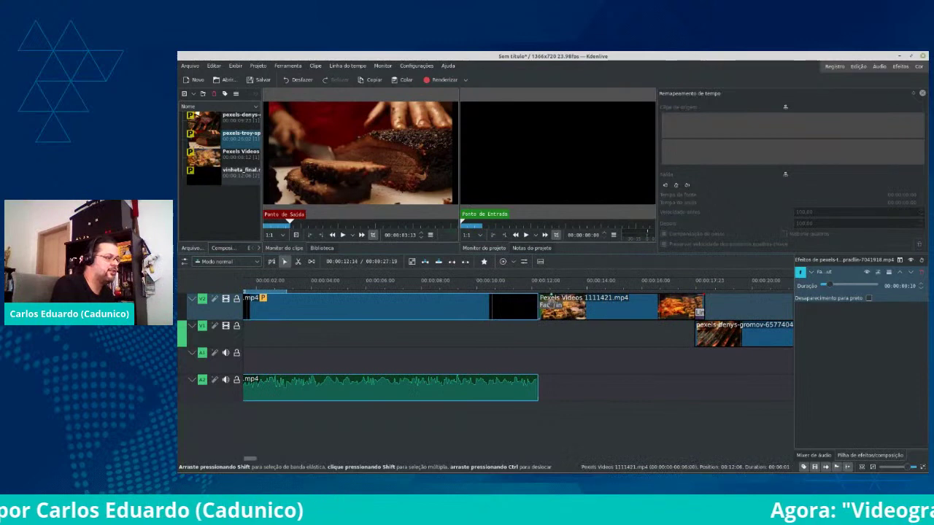
scroll(634, 360, "right", 10)
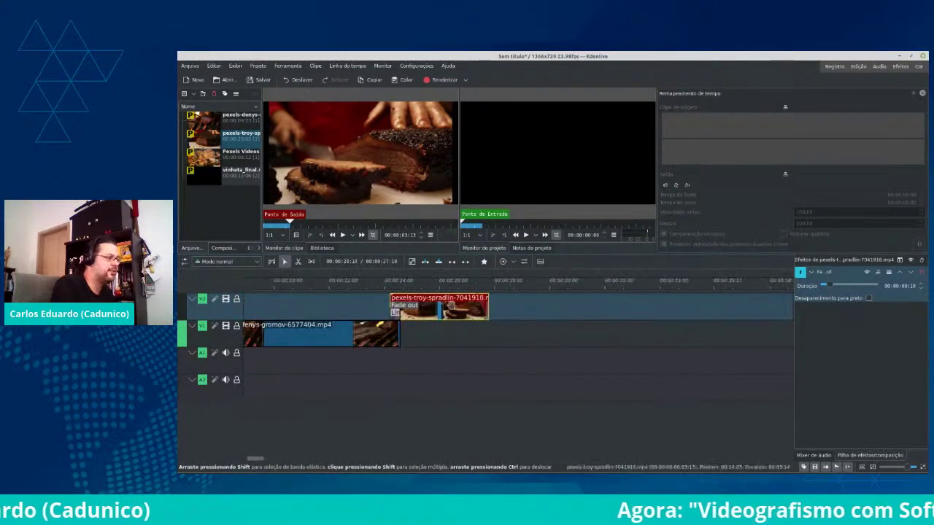
scroll(627, 374, "left", 7)
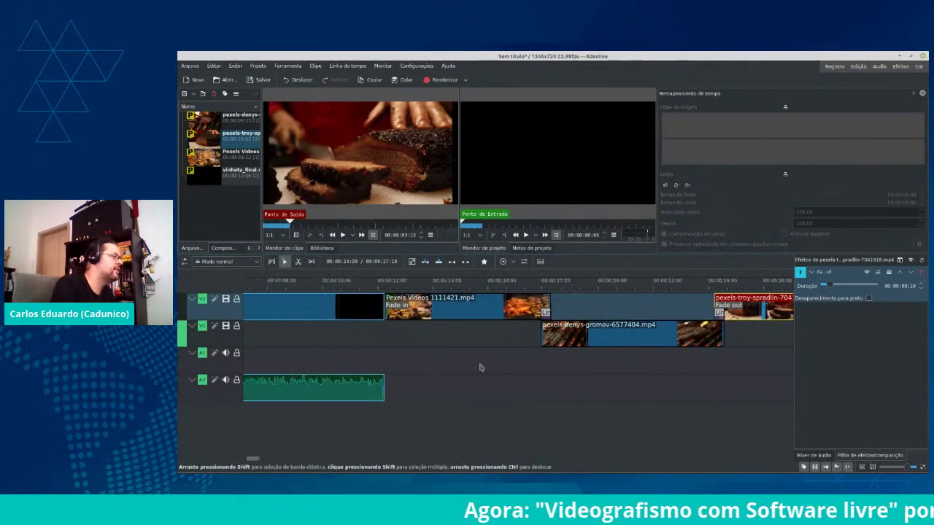
scroll(480, 367, "left", 1)
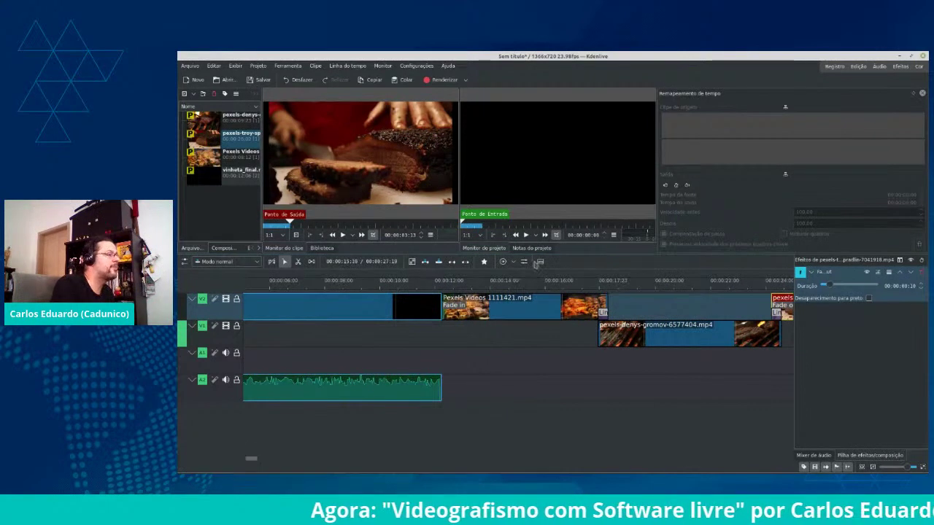
left_click(526, 234)
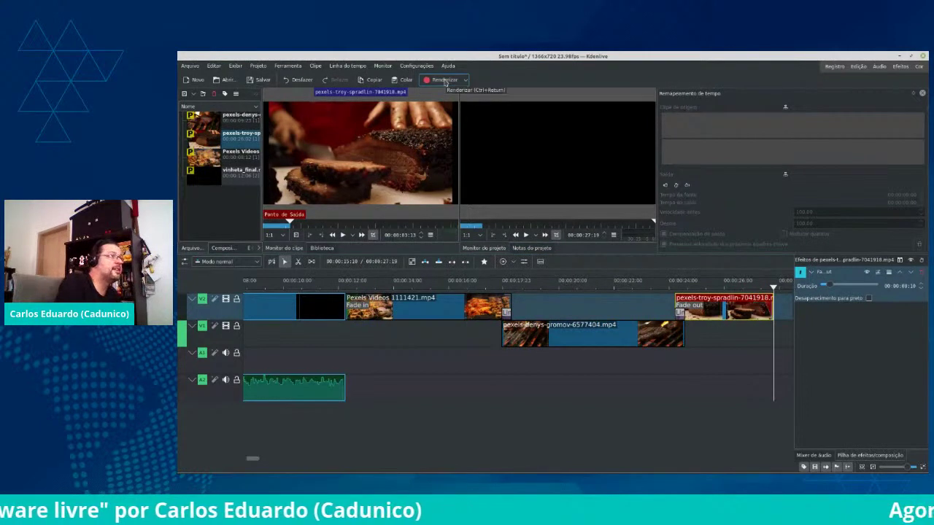
Save the project as Latinoware in the Vídeos folder
key("ctrl+s")
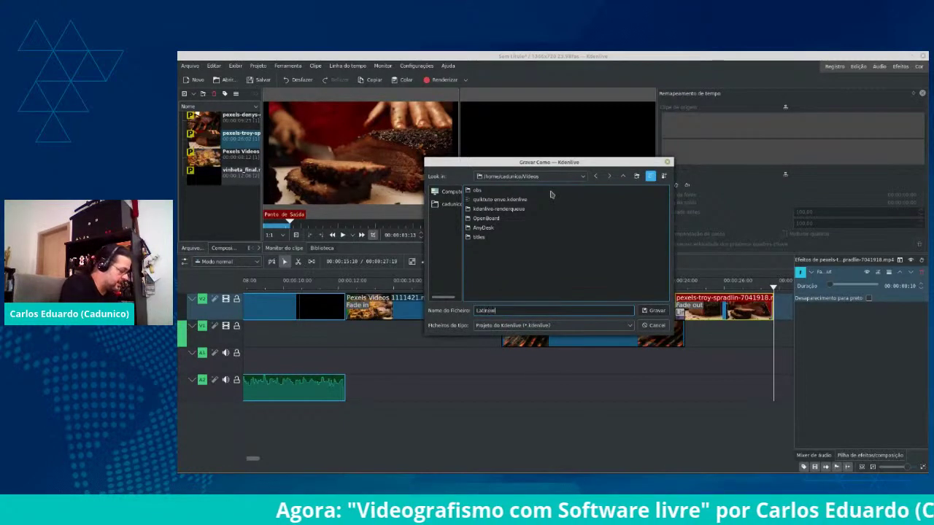
type("Lacinowarn")
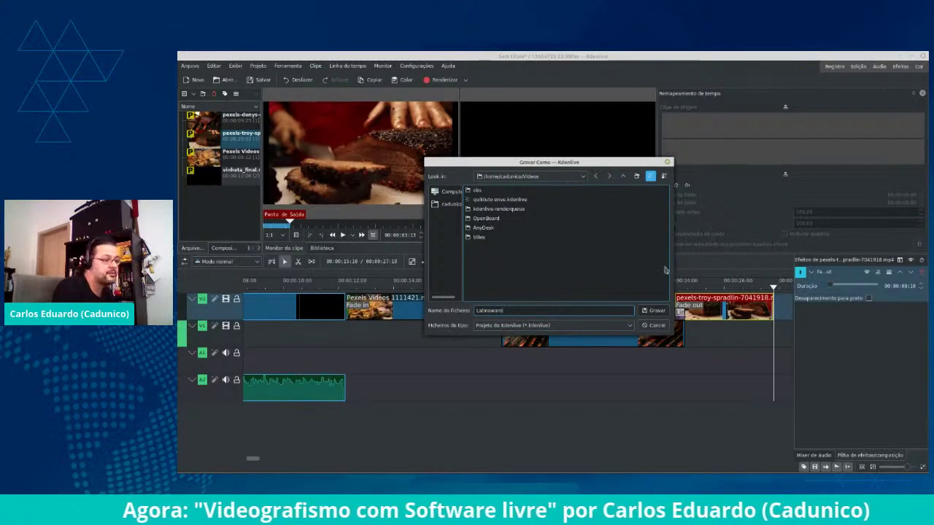
left_click(659, 311)
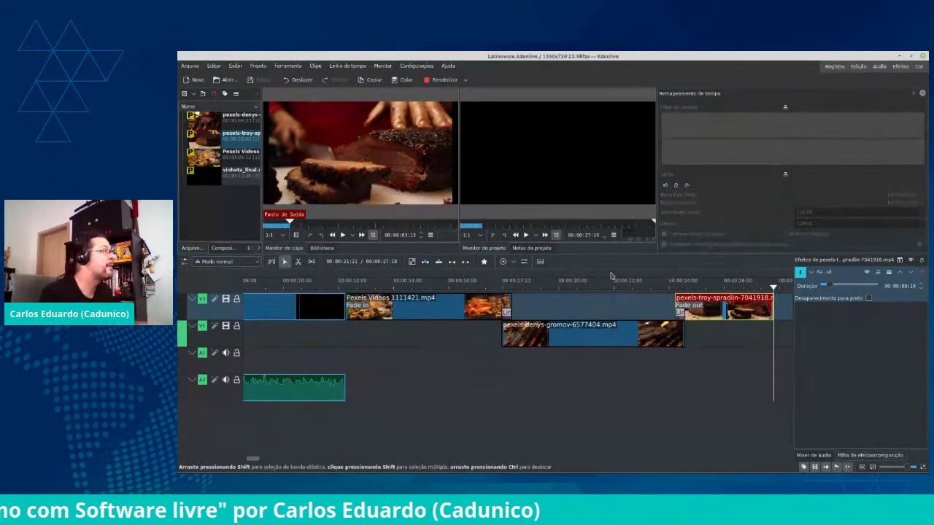
Open the render settings and choose the generic MP4-H264/AAC format for the output
left_click(443, 81)
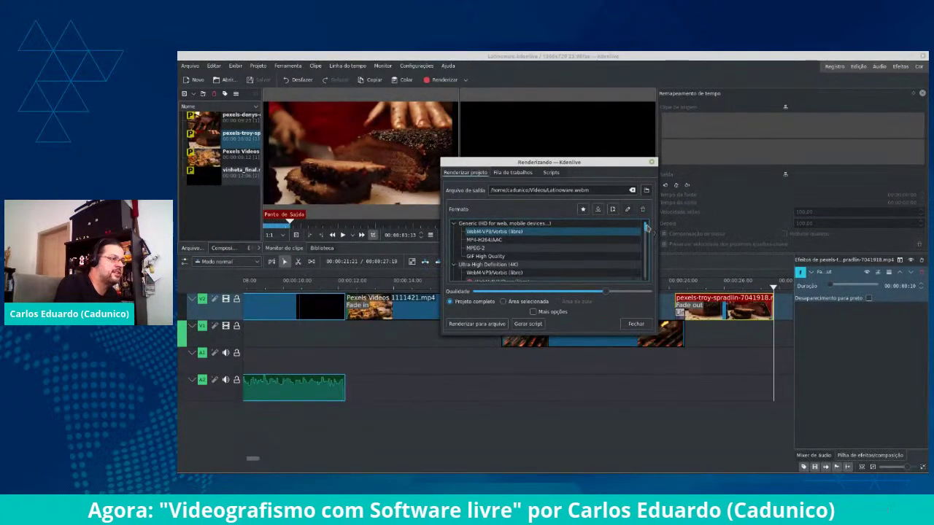
mouse_move(648, 228)
left_mouse_down()
mouse_move(652, 266)
mouse_move(654, 223)
left_mouse_up()
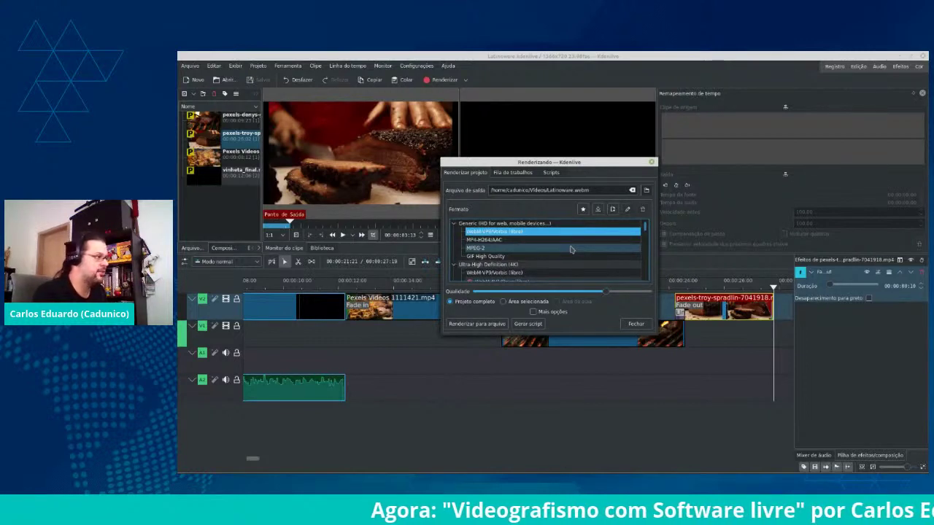
left_click(505, 240)
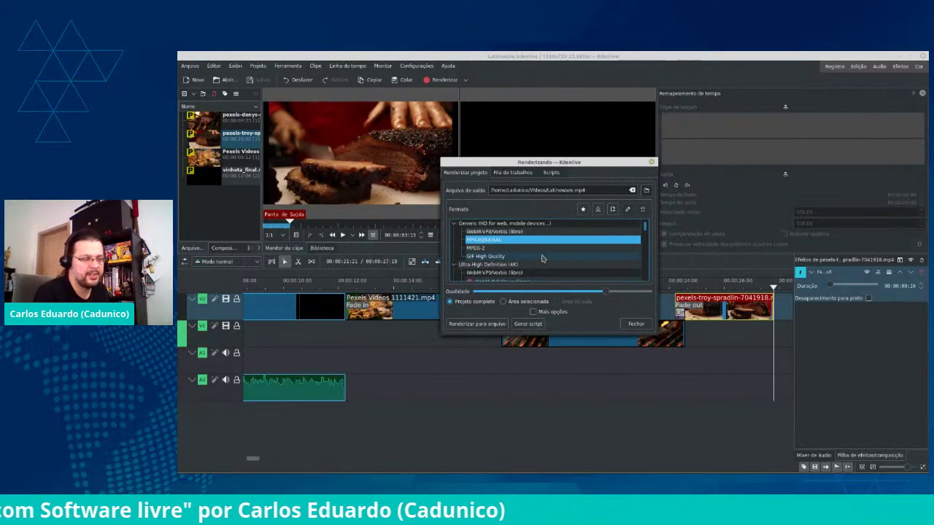
Examine the other render formats, including alpha video, hardware accelerated, audio only, lossless and image sequence presets
scroll(578, 252, "down", 5)
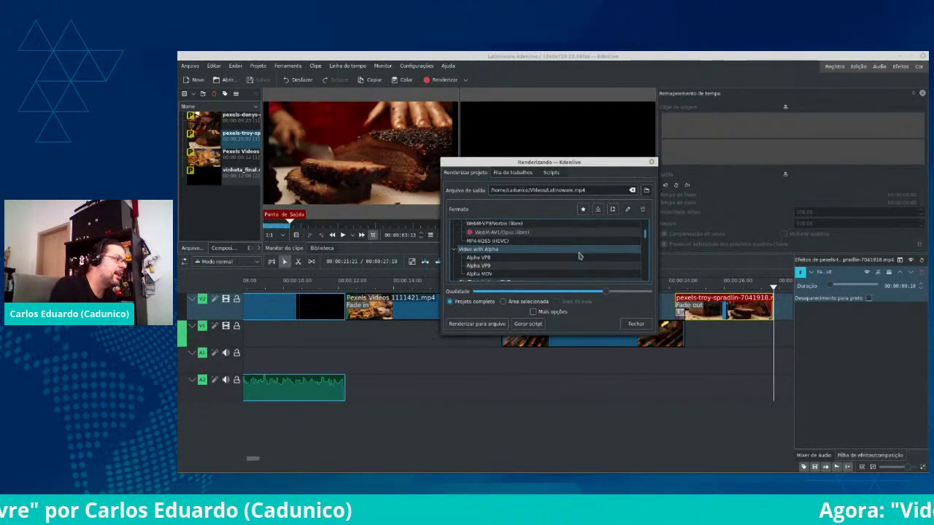
scroll(579, 255, "down", 1)
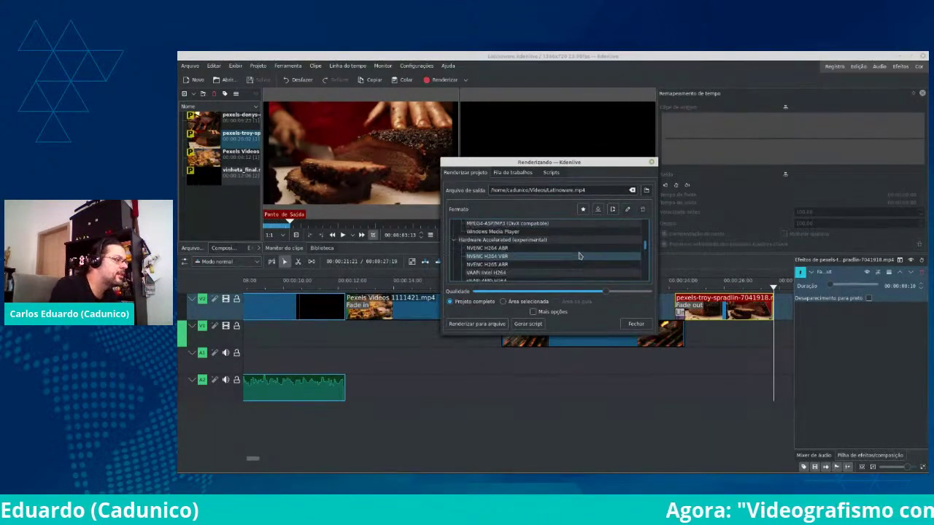
scroll(579, 255, "down", 1)
scroll(579, 256, "down", 5)
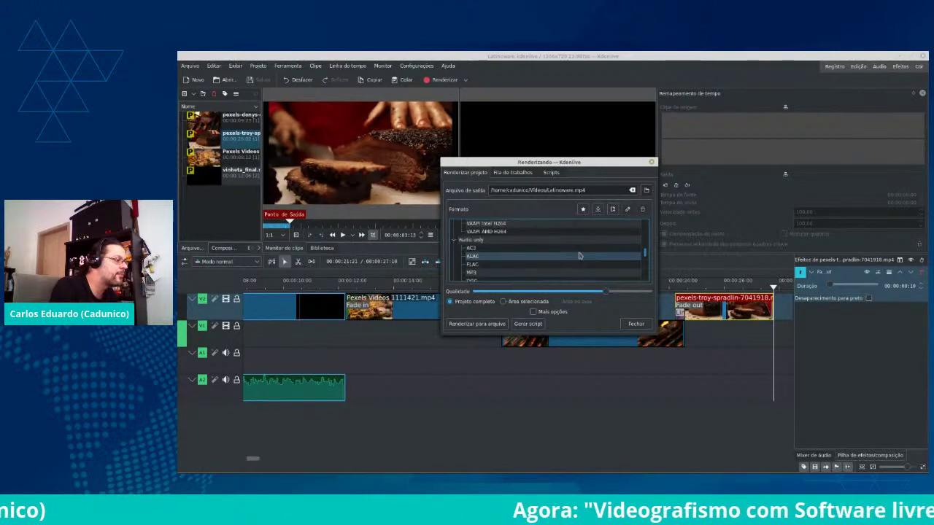
scroll(579, 256, "up", 4)
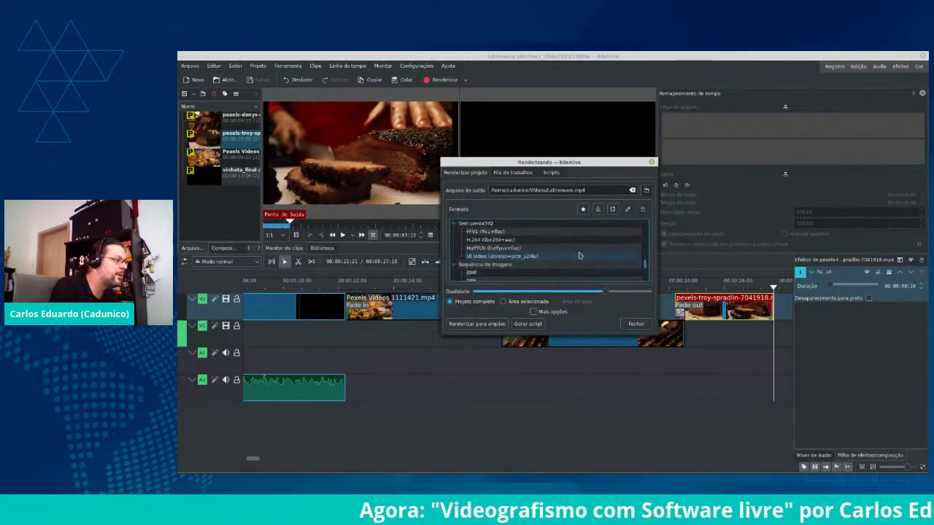
scroll(580, 256, "up", 2)
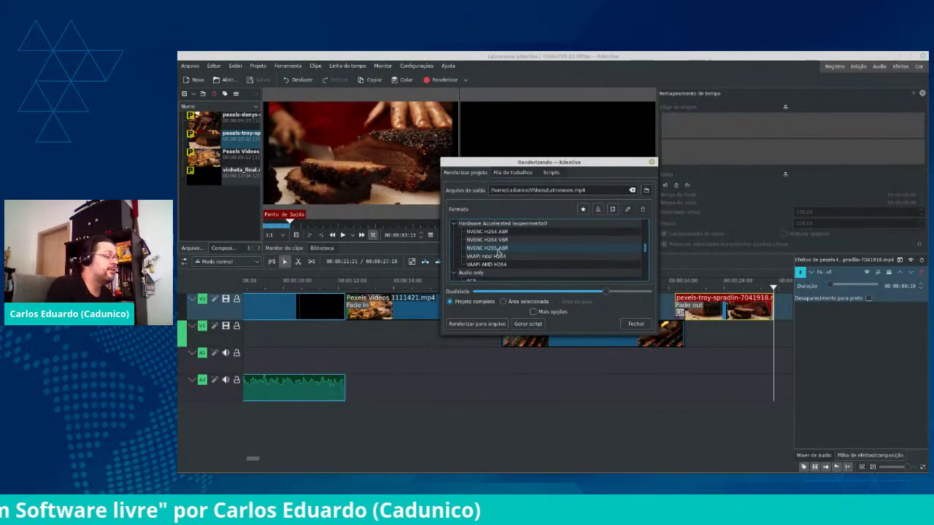
scroll(513, 251, "up", 2)
scroll(513, 251, "up", 6)
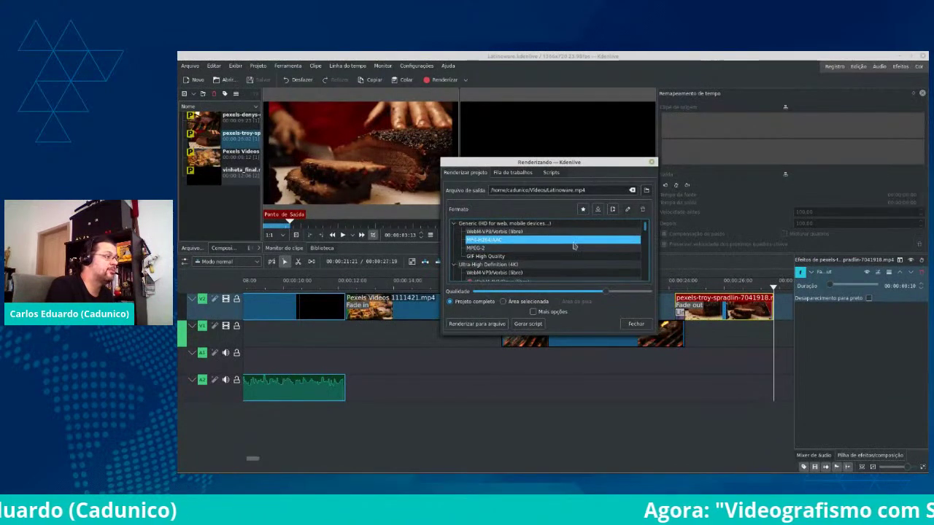
Set the output file to Latinoware.mp4 in the Render folder of Palestra Videografismo Volta Redonda, inside Área de Trabalho
left_click(646, 190)
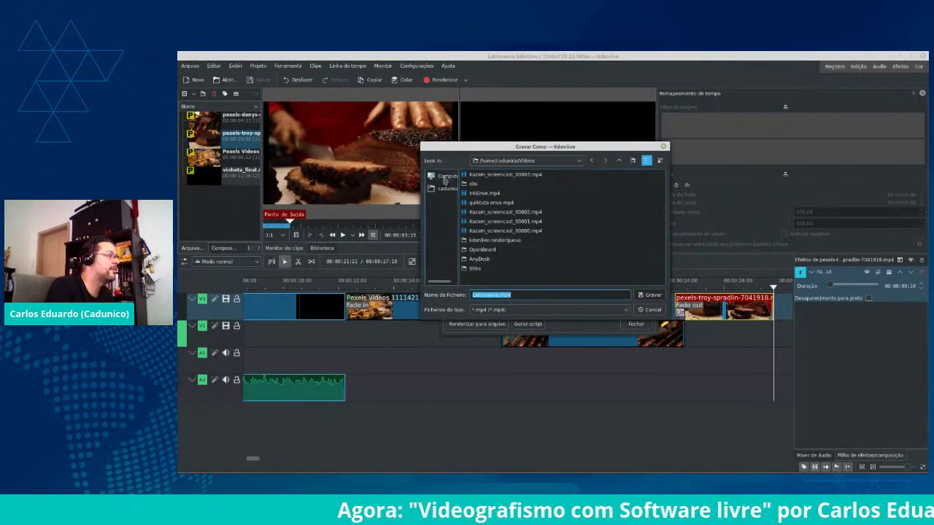
left_click(443, 176)
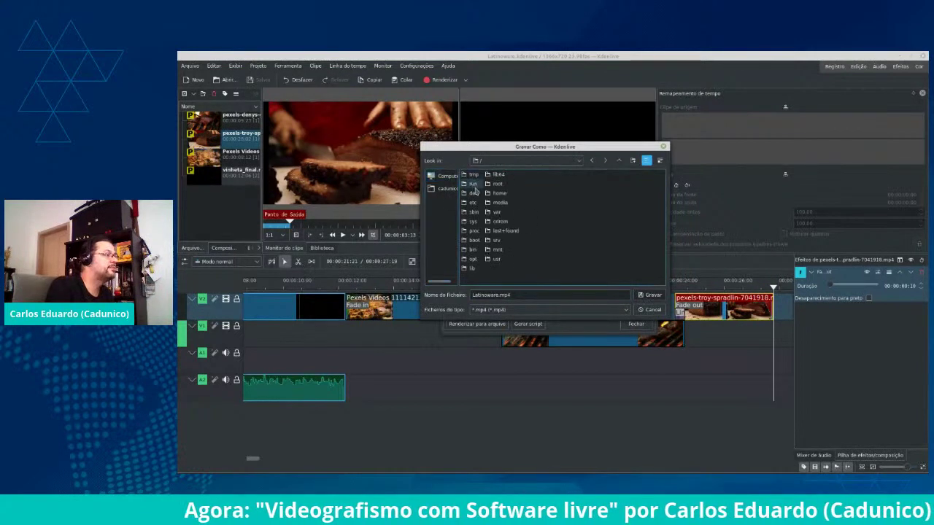
double_click(500, 193)
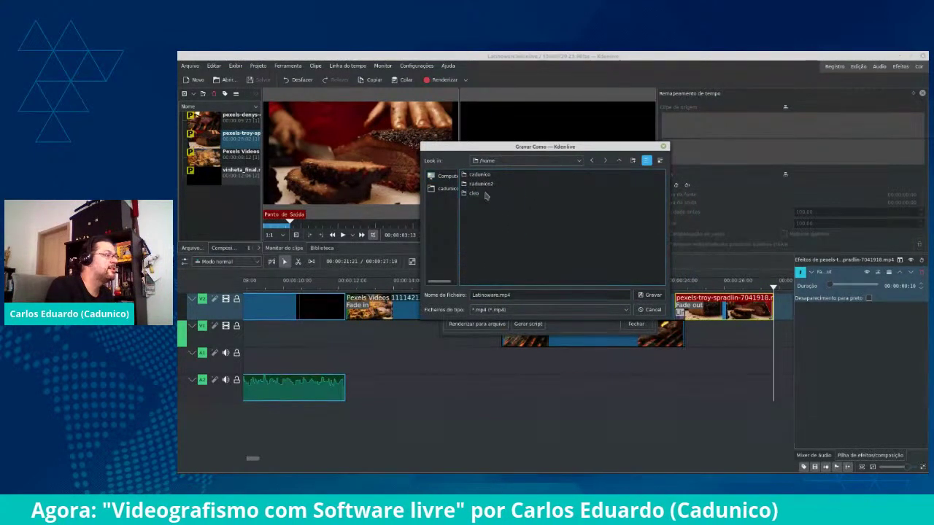
double_click(481, 175)
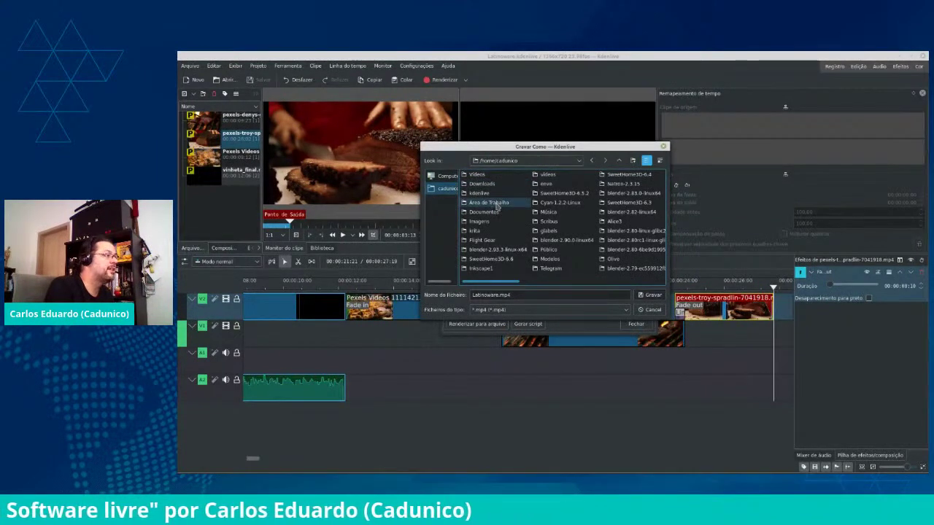
mouse_move(504, 282)
left_mouse_down()
mouse_move(632, 284)
mouse_move(519, 287)
left_mouse_up()
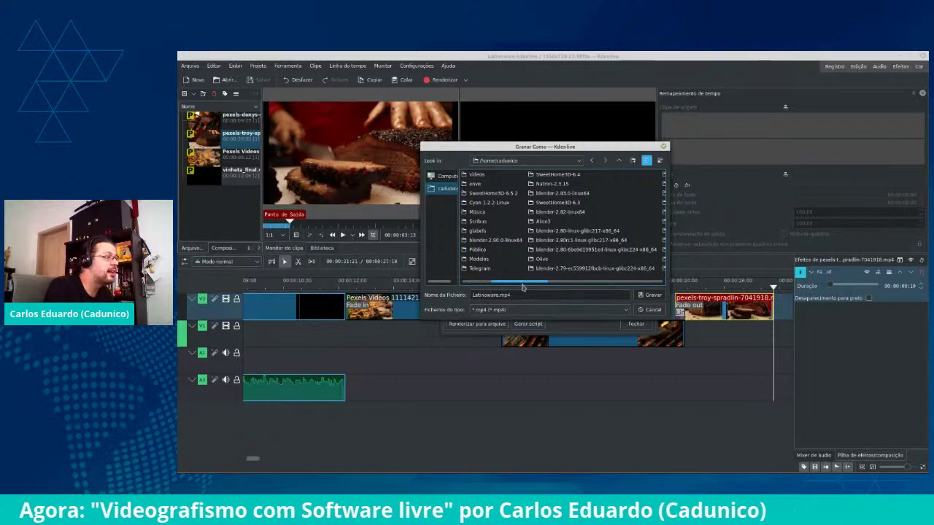
left_click(580, 162)
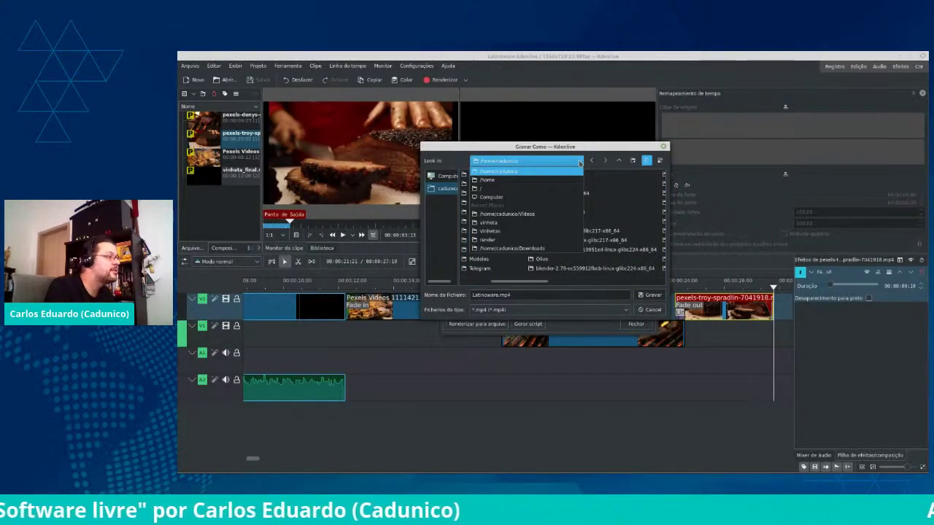
left_click(580, 163)
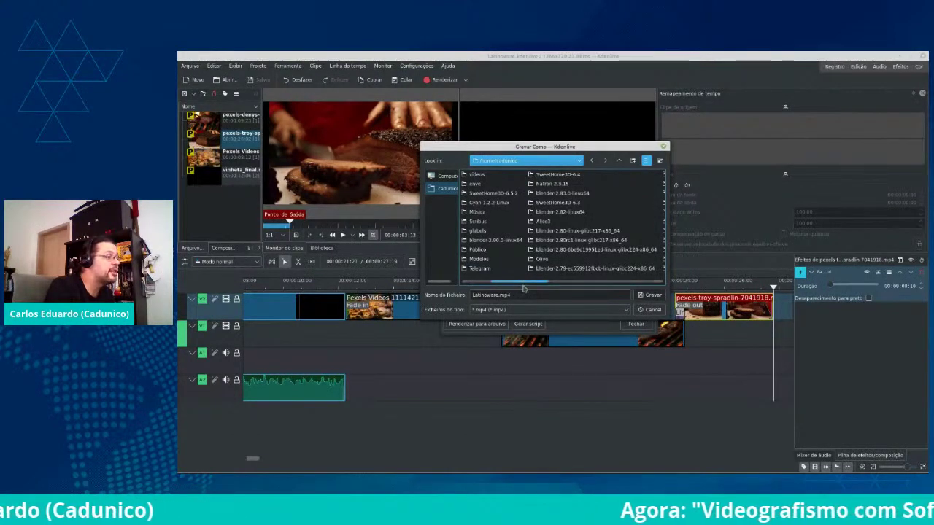
left_click_drag(527, 287, 496, 287)
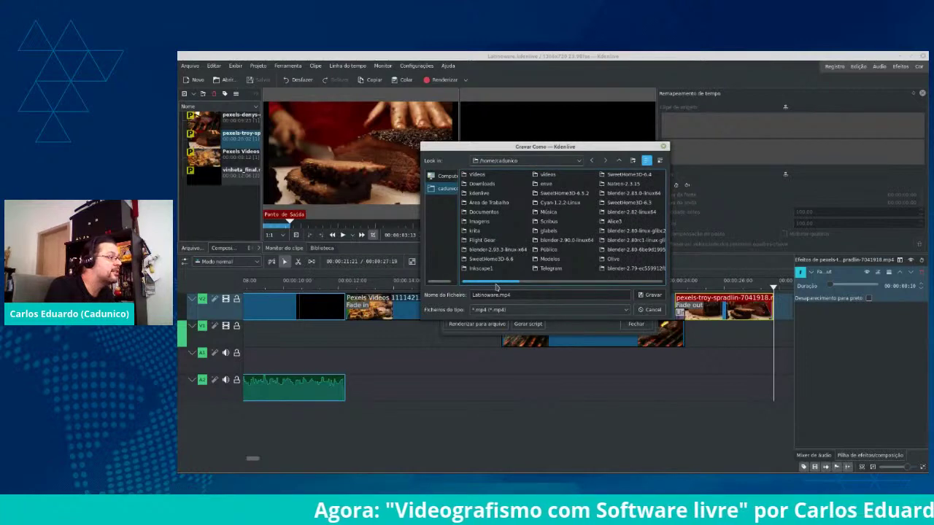
double_click(489, 202)
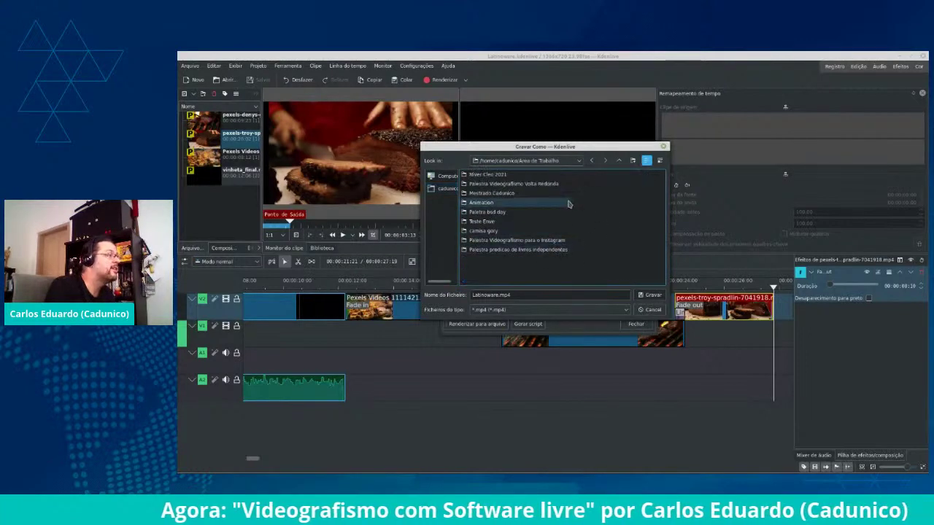
double_click(540, 185)
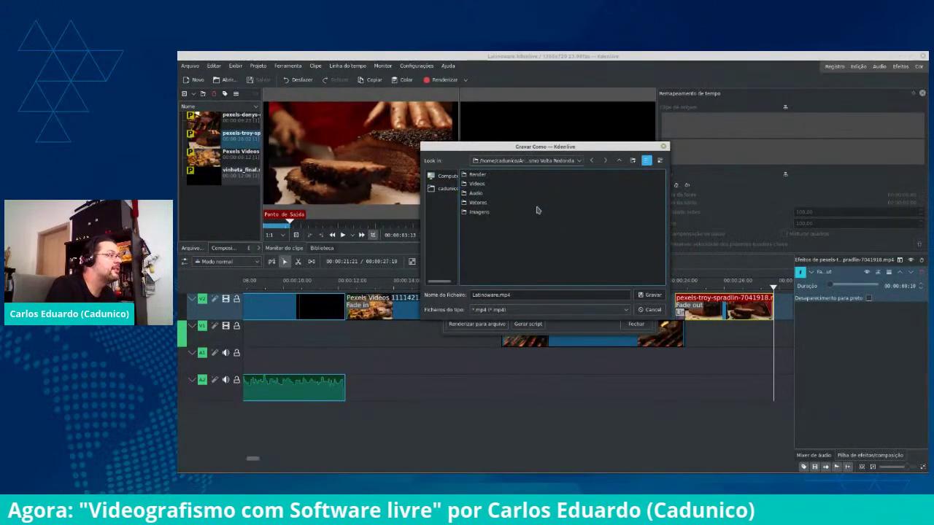
double_click(477, 175)
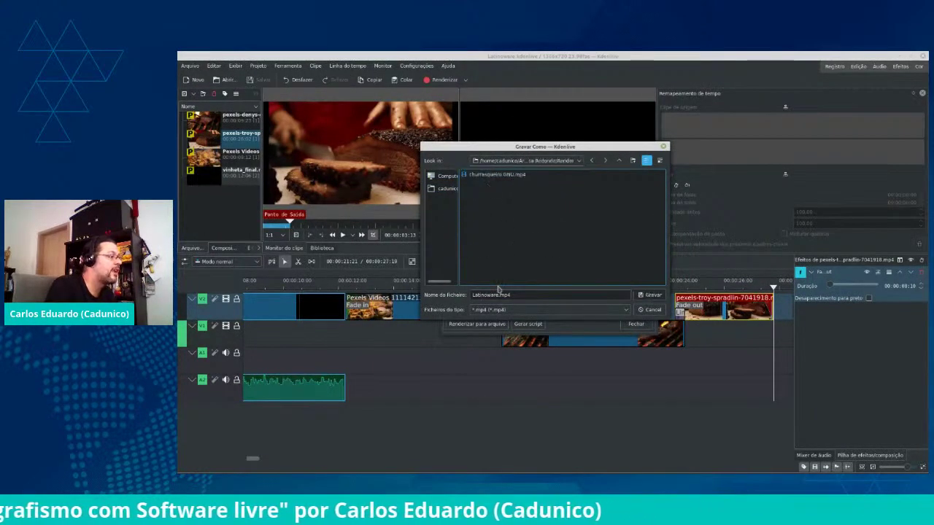
left_click(652, 296)
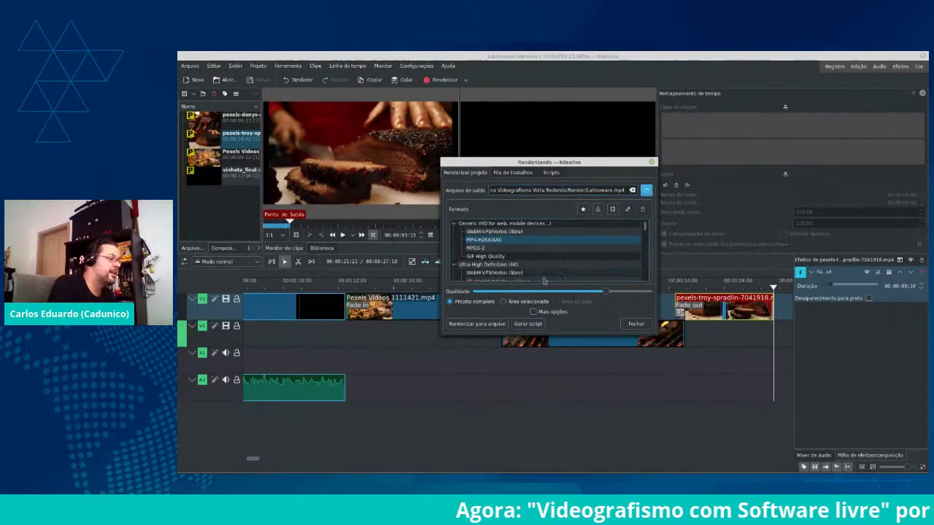
Raise the render quality to the maximum, and show the additional render options briefly before hiding them again
left_click_drag(607, 291, 518, 292)
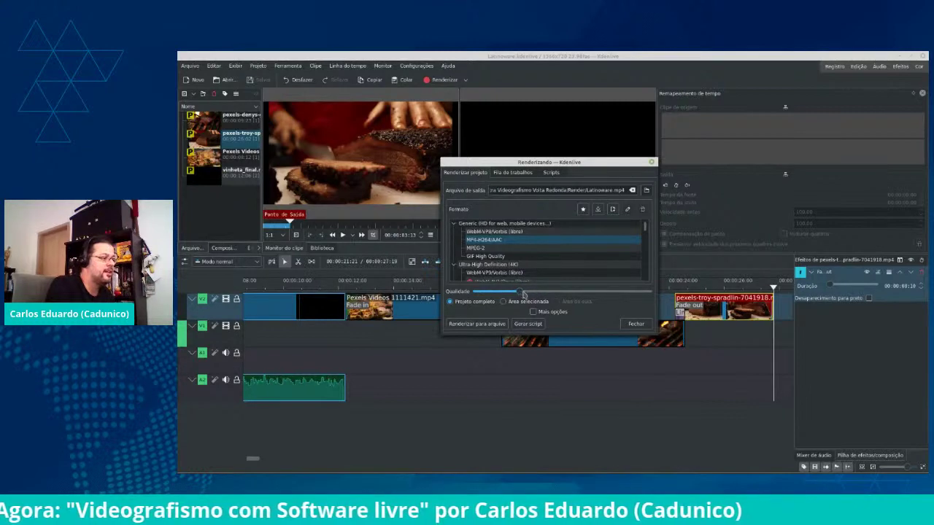
left_click_drag(519, 292, 638, 296)
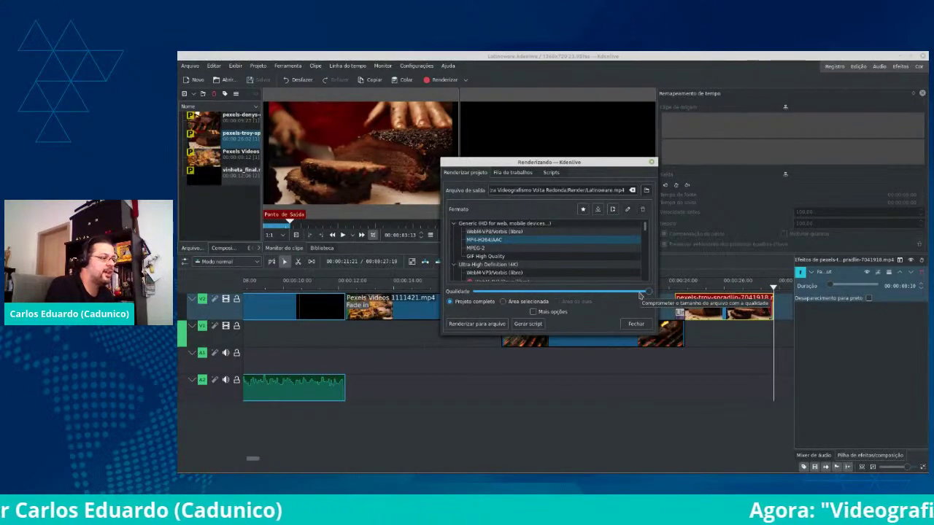
left_click(534, 311)
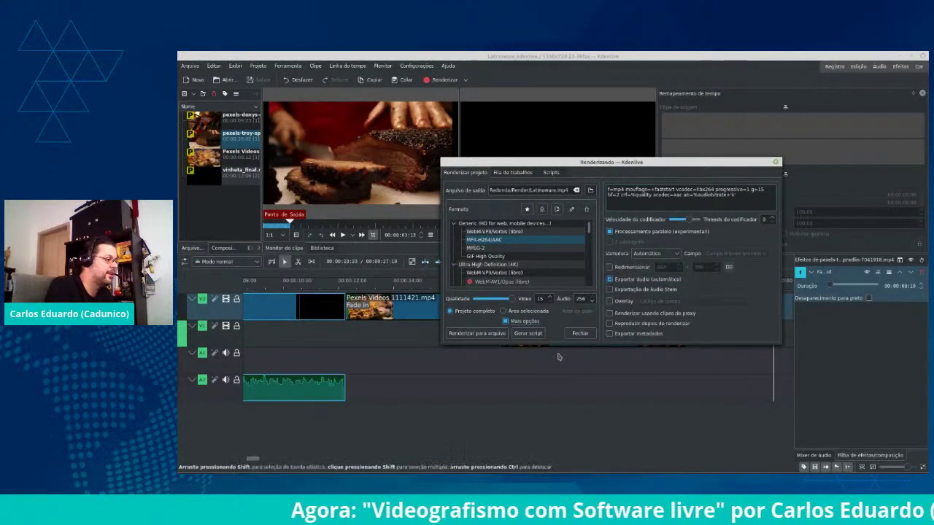
left_click(504, 322)
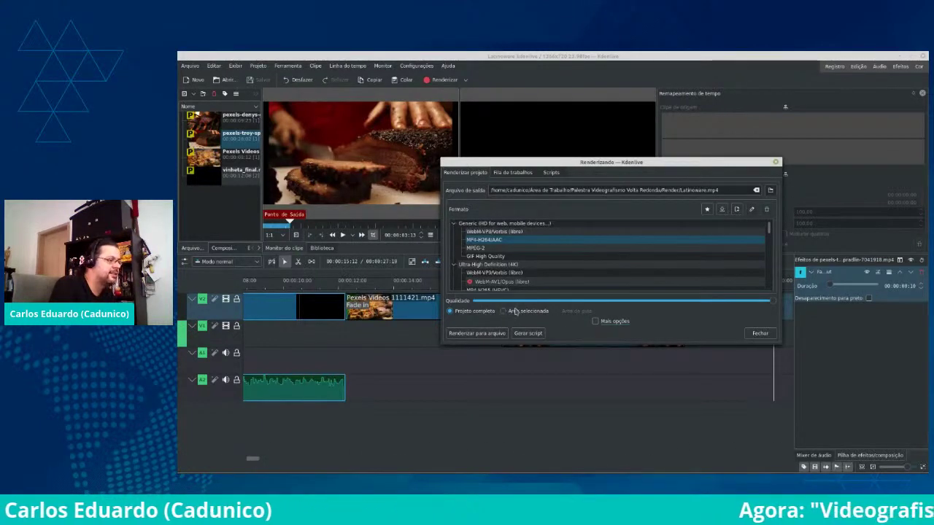
Move the render window aside, mark a timeline zone from about 2 to 4 seconds, and render the complete project to the output file
left_click_drag(583, 162, 728, 140)
scroll(290, 347, "up", 5)
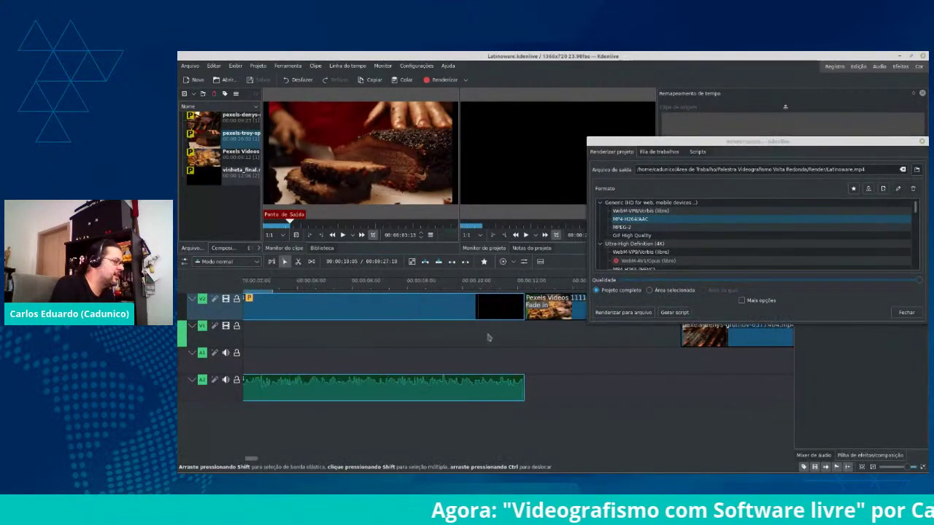
left_click_drag(277, 290, 367, 290)
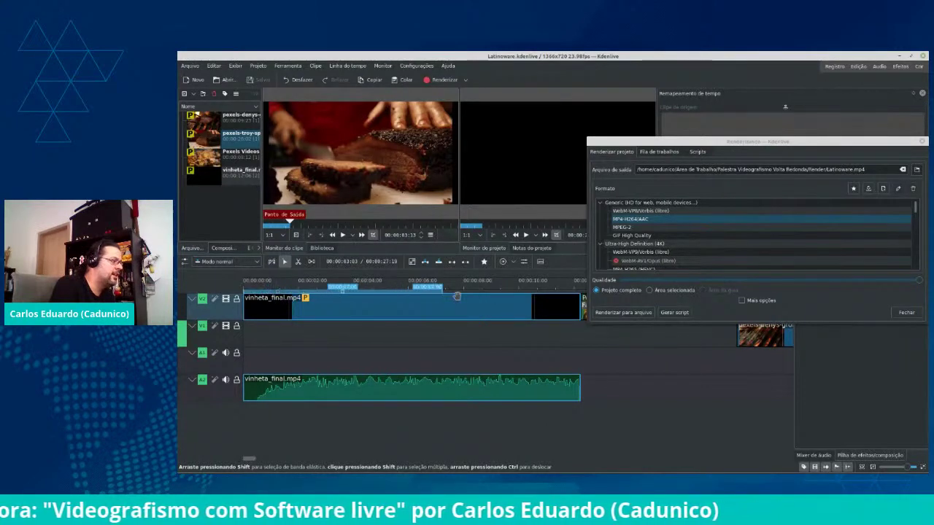
left_click(321, 292)
left_click(343, 290)
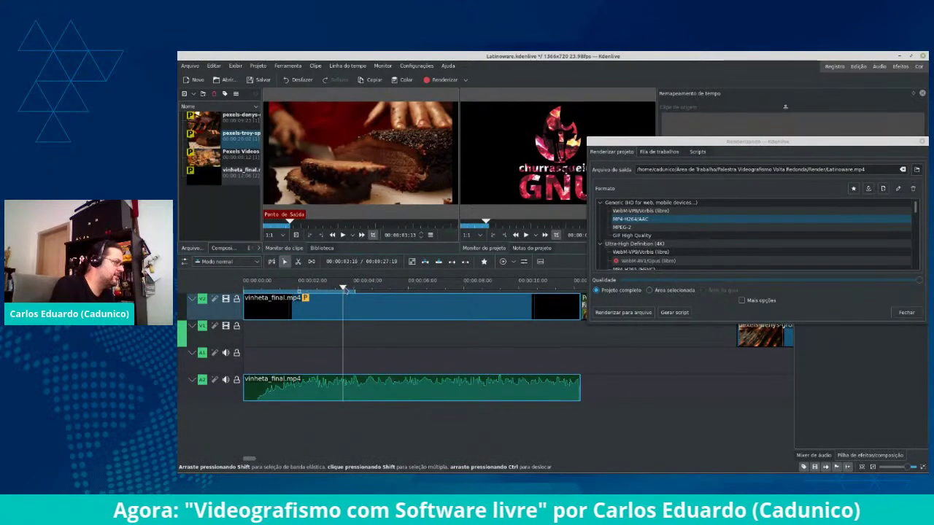
left_click_drag(343, 291, 558, 288)
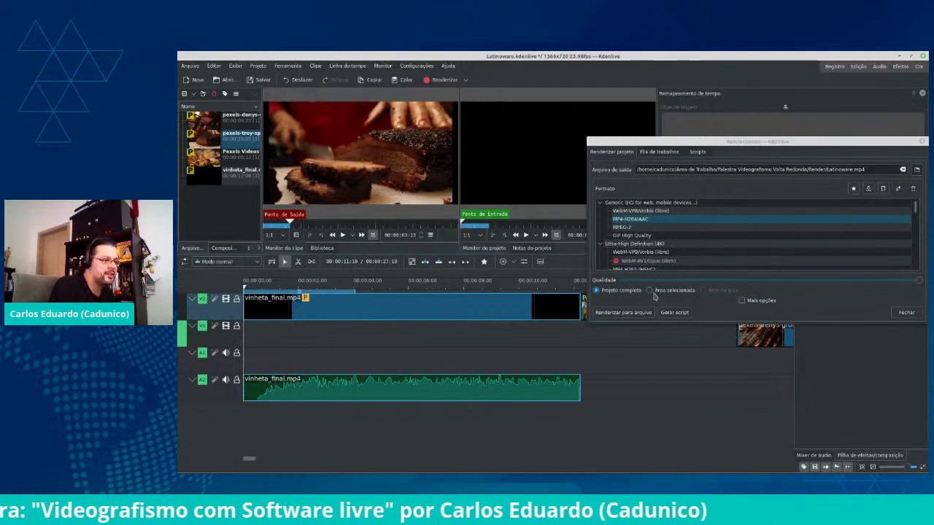
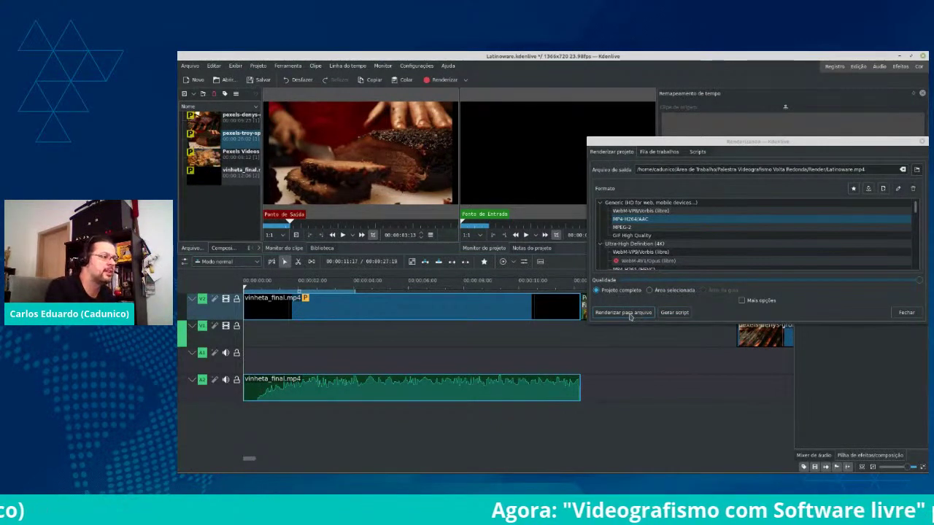
left_click(623, 312)
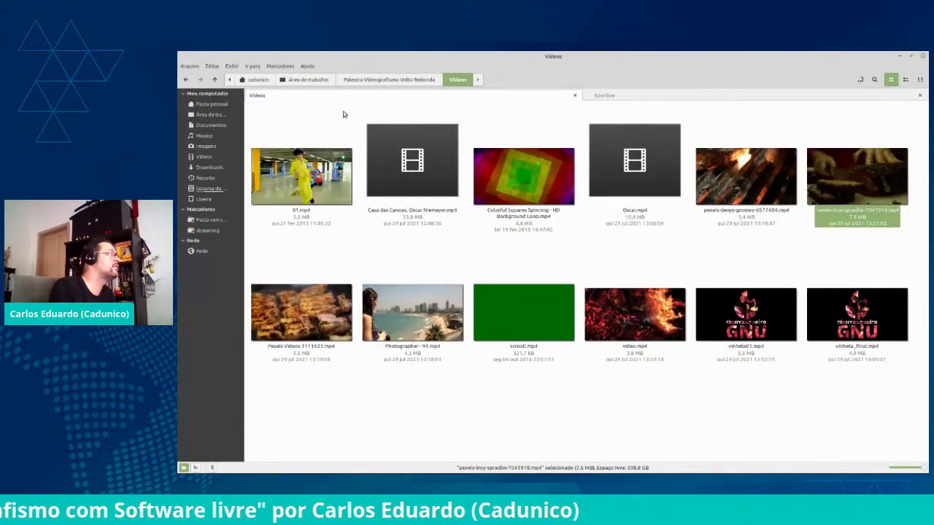
Switch to the file manager, play Latinoware.mp4 from the Render folder, and return to Kdenlive after closing the player
left_click(376, 80)
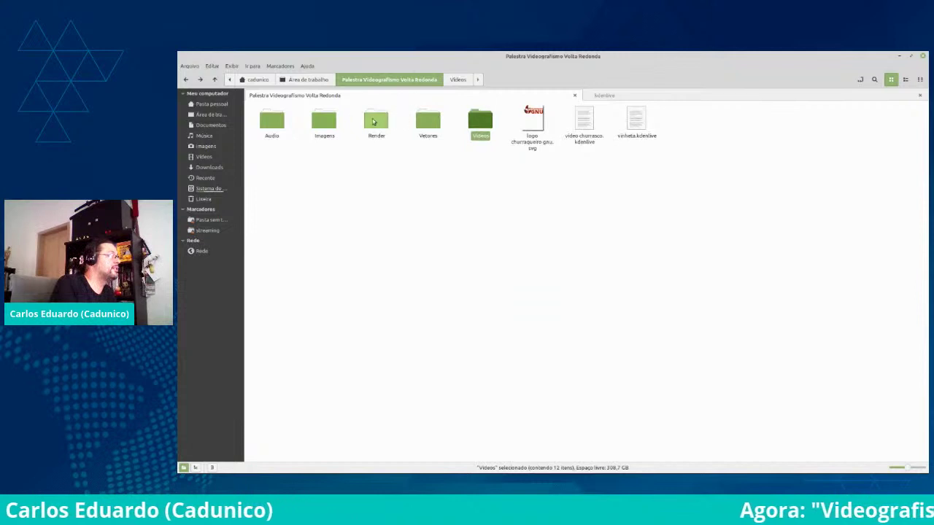
double_click(376, 120)
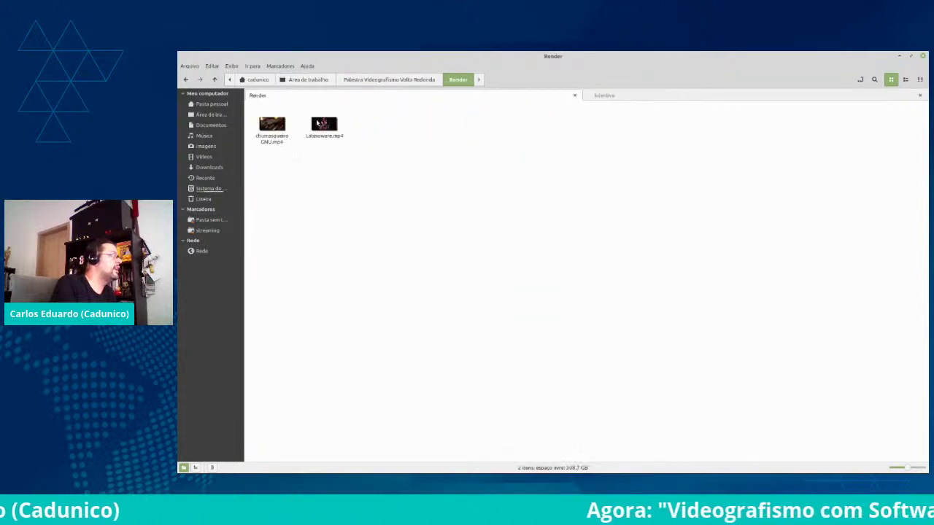
double_click(324, 124)
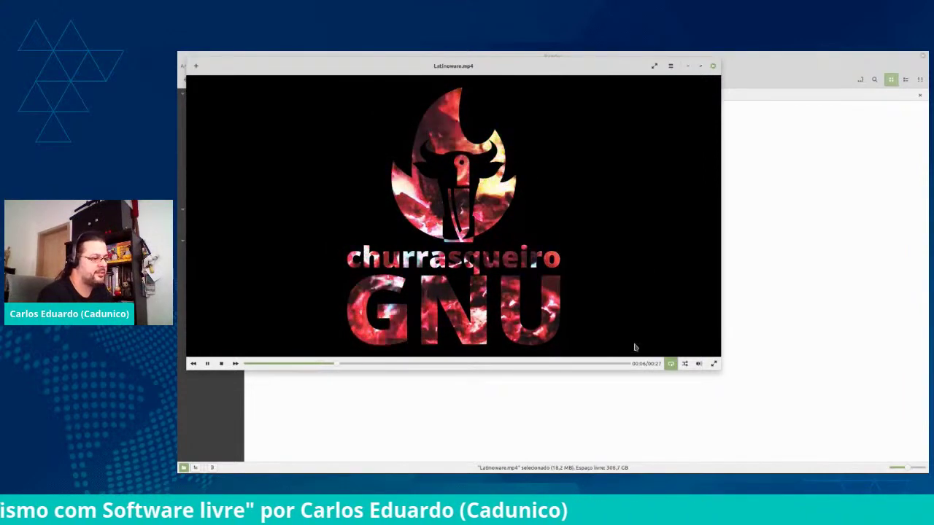
left_click(697, 362)
left_click(699, 310)
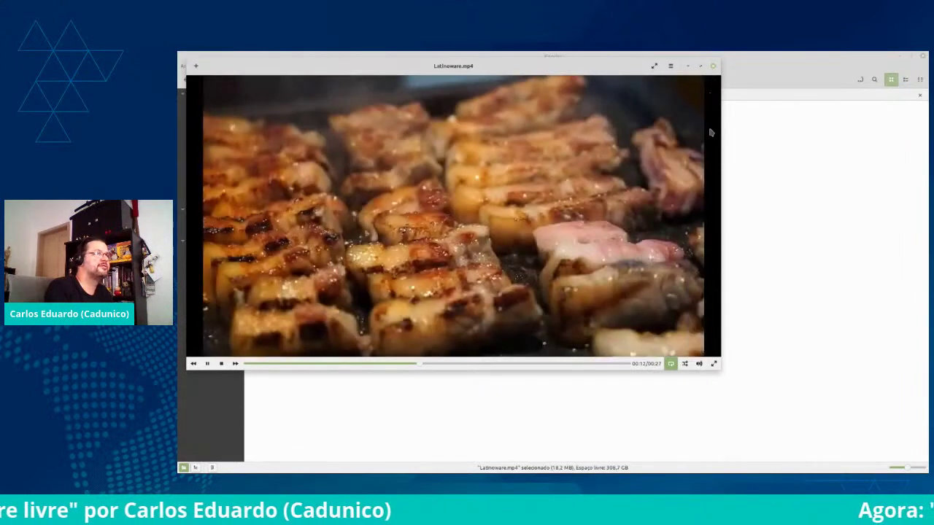
left_click(713, 66)
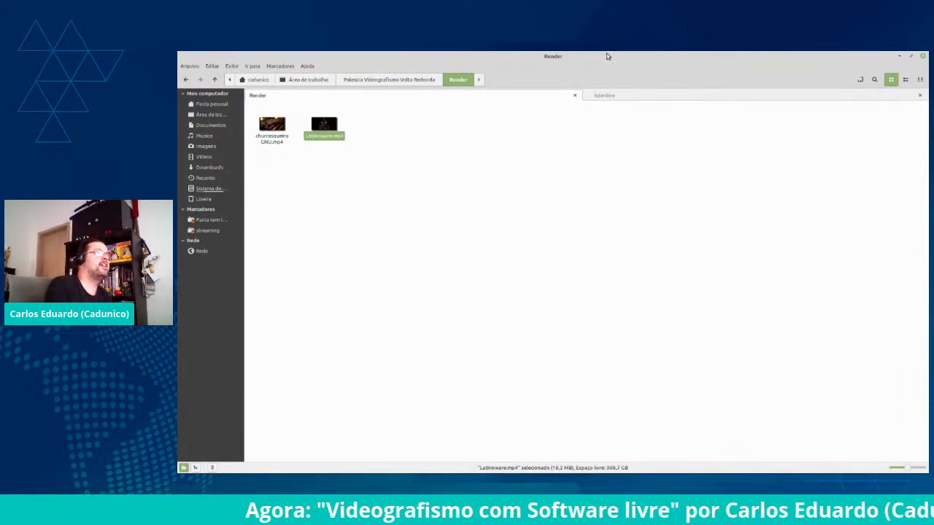
key("alt+Tab")
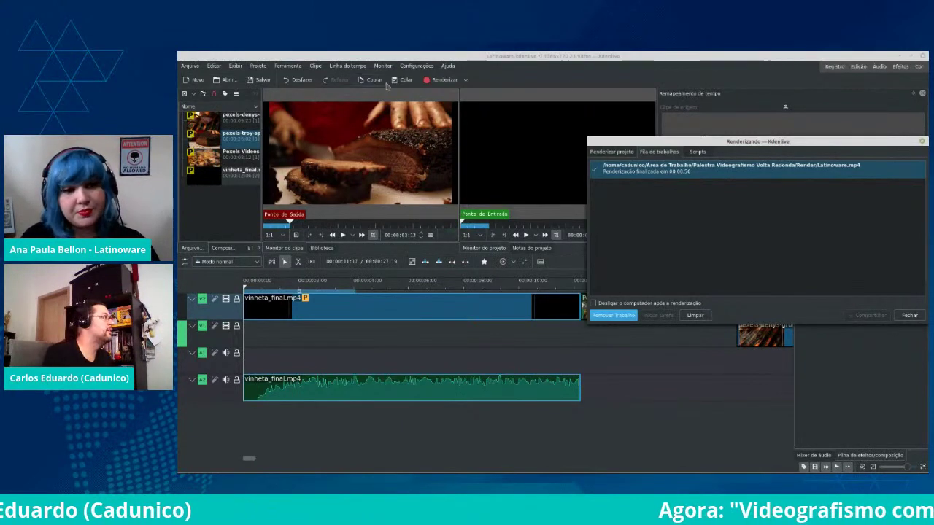
left_click(409, 68)
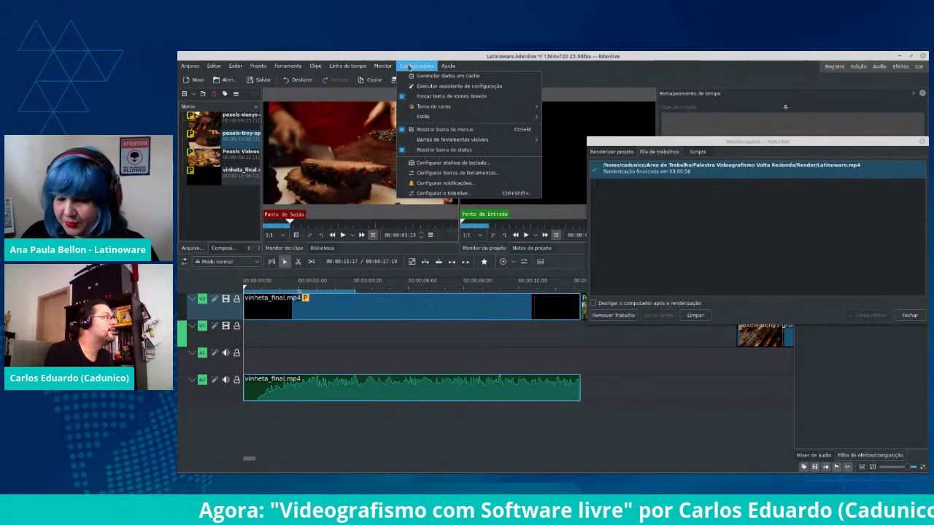
mouse_move(446, 67)
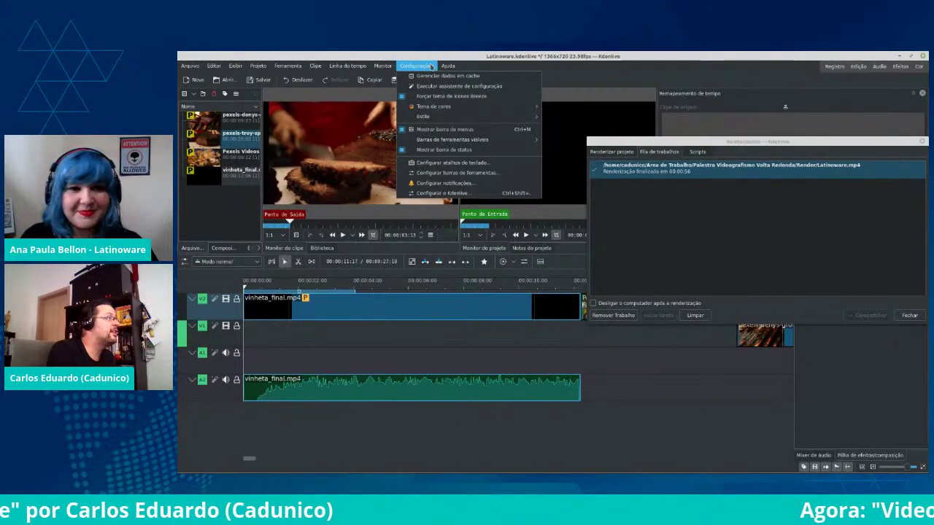
mouse_move(447, 108)
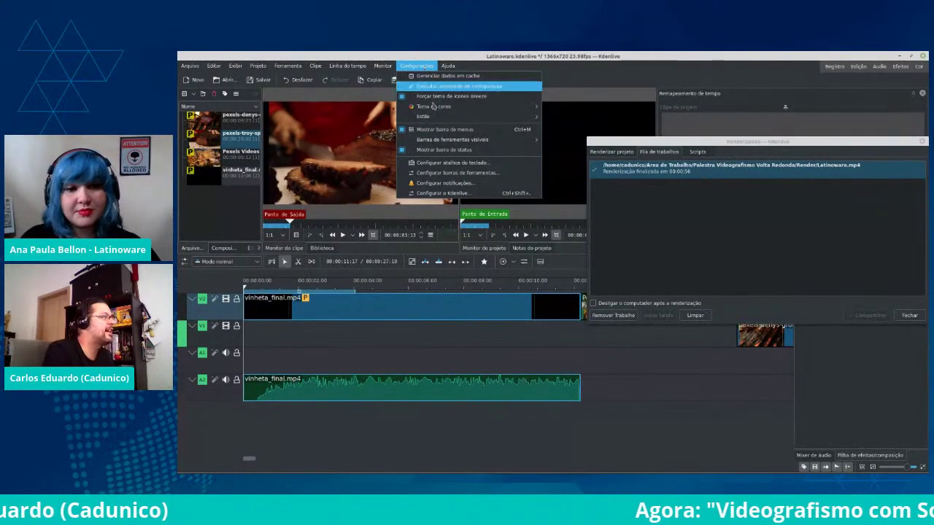
mouse_move(450, 141)
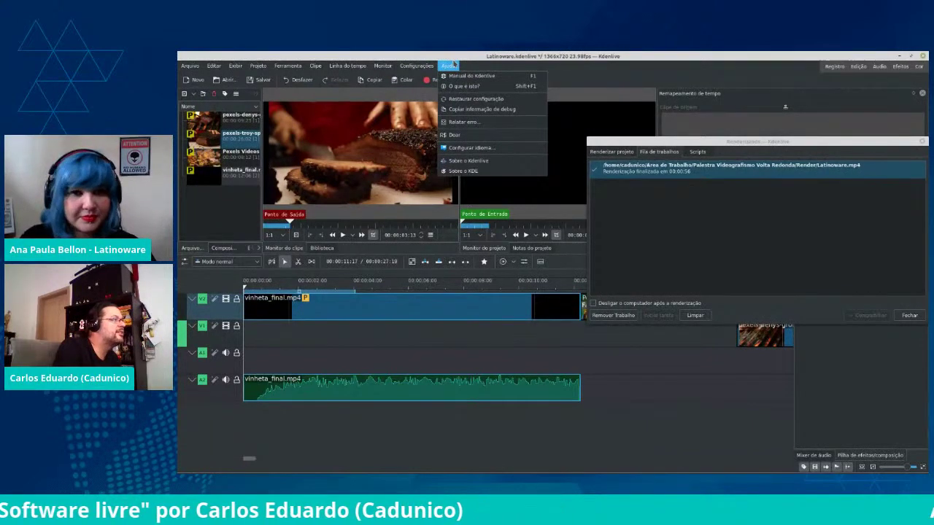
mouse_move(385, 68)
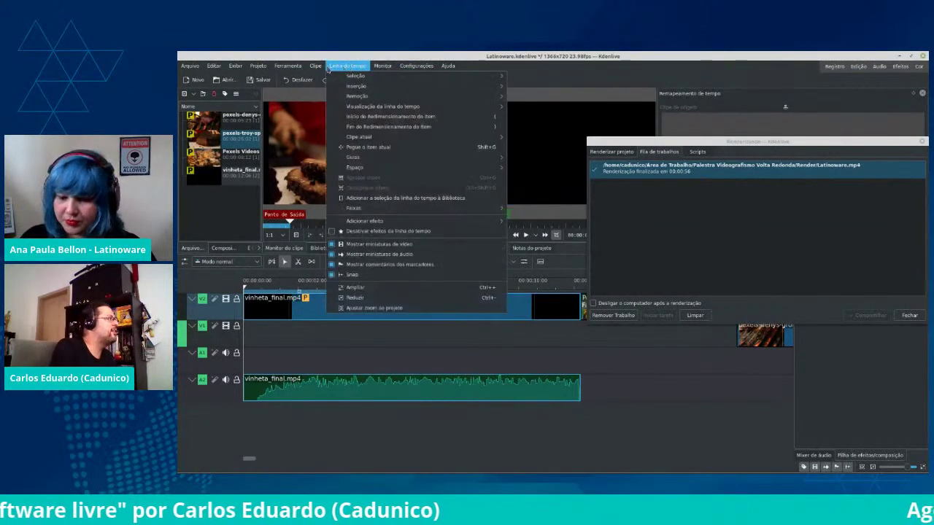
mouse_move(255, 67)
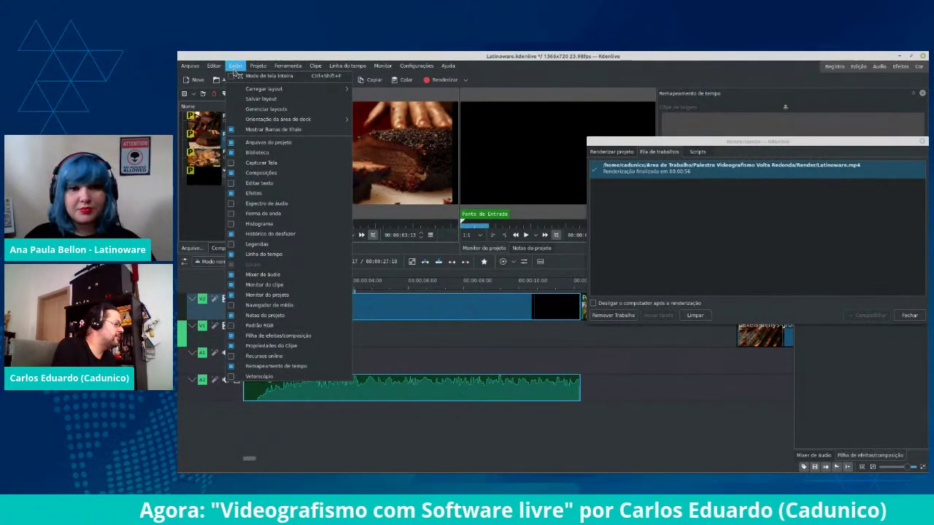
left_click(233, 67)
left_click(215, 67)
left_click(192, 67)
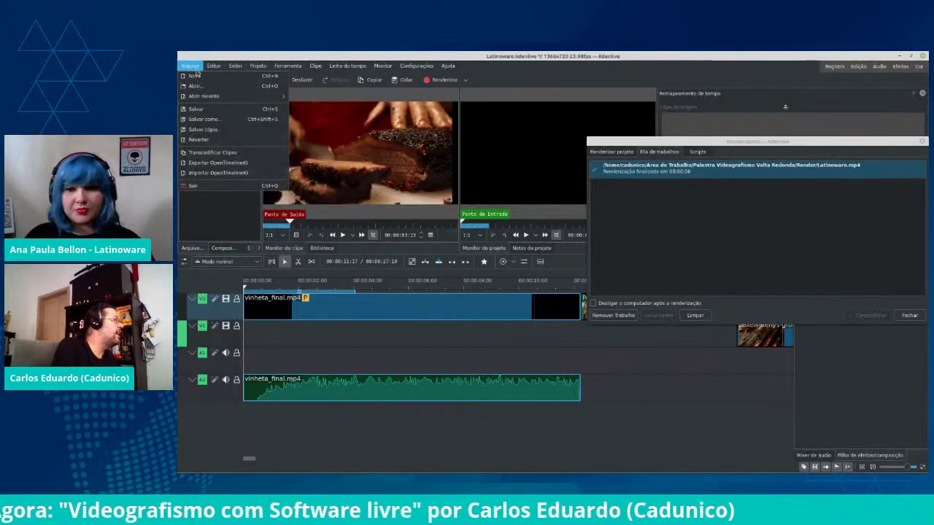
left_click(194, 69)
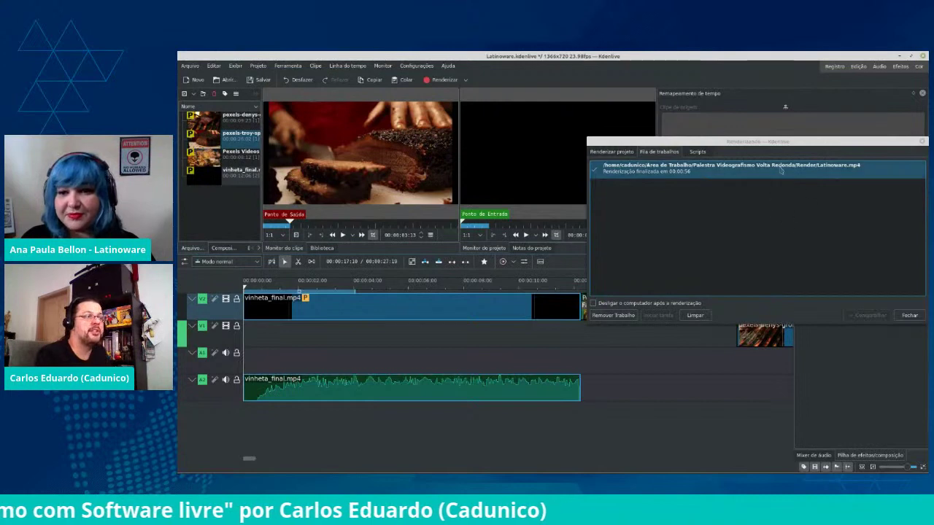
Close the window of the finished render job
left_click_drag(779, 141, 620, 148)
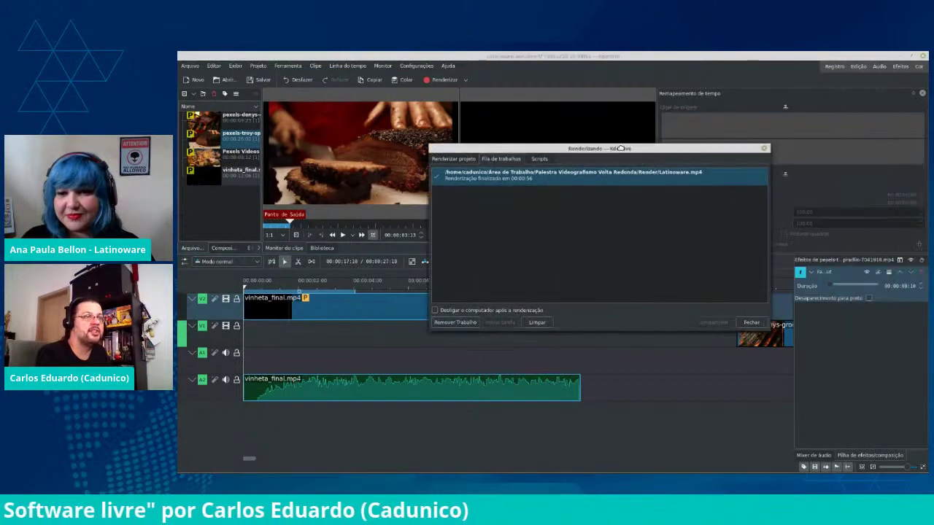
left_click(764, 149)
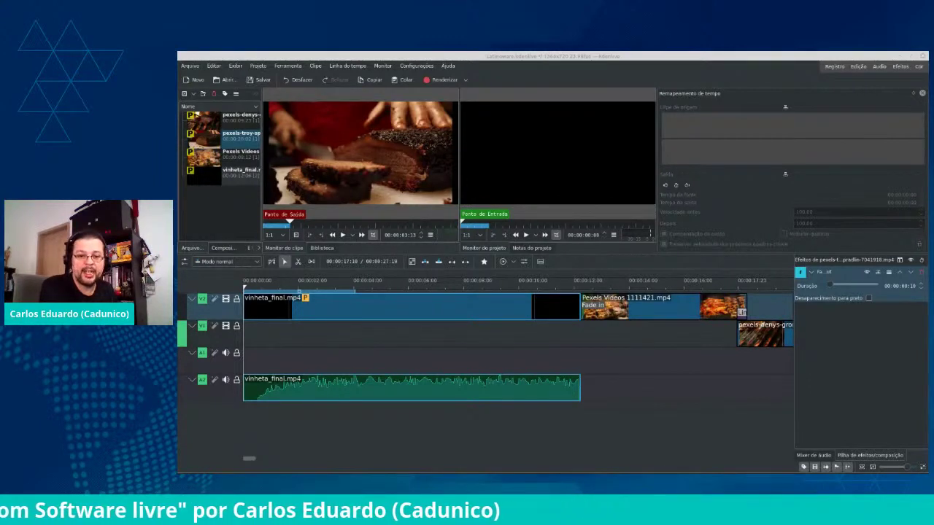
Create a new project with the HD 1080i 30 fps profile, without saving the changes to Latinoware.kdenlive
left_click(203, 83)
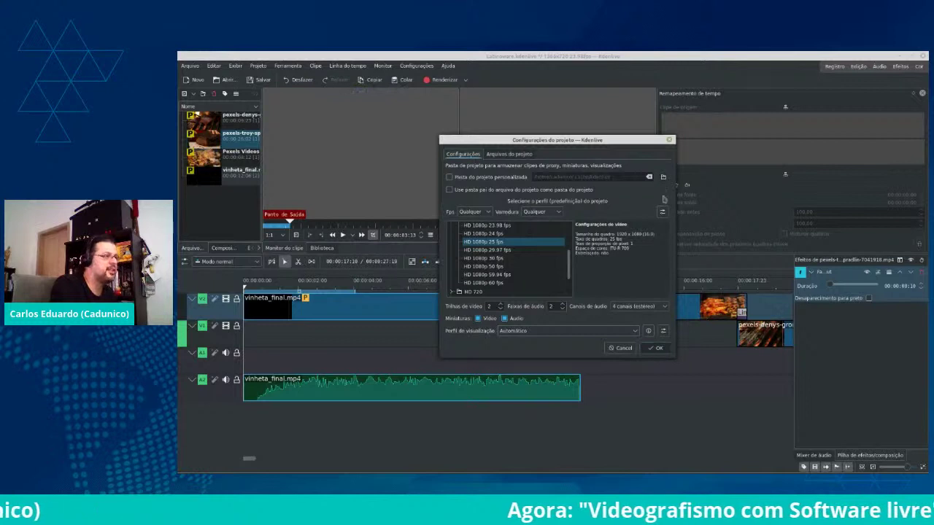
left_click(667, 142)
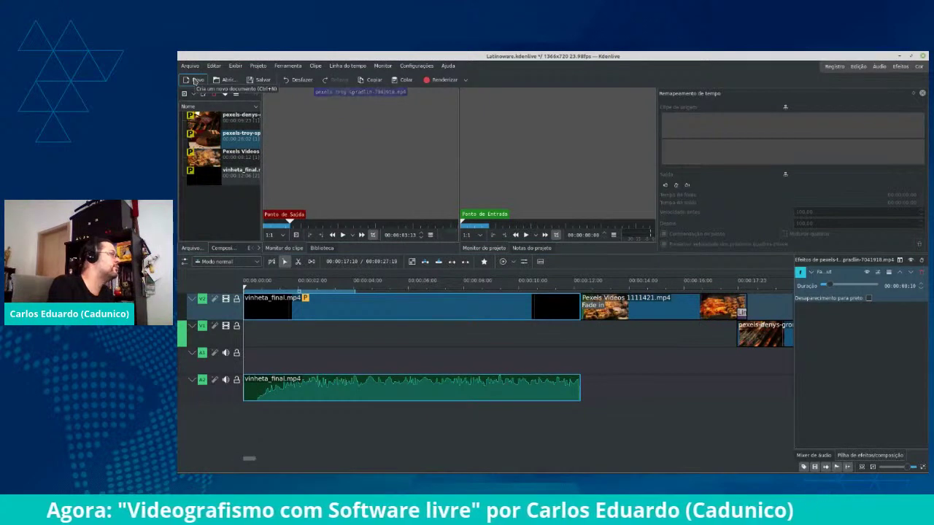
left_click(196, 80)
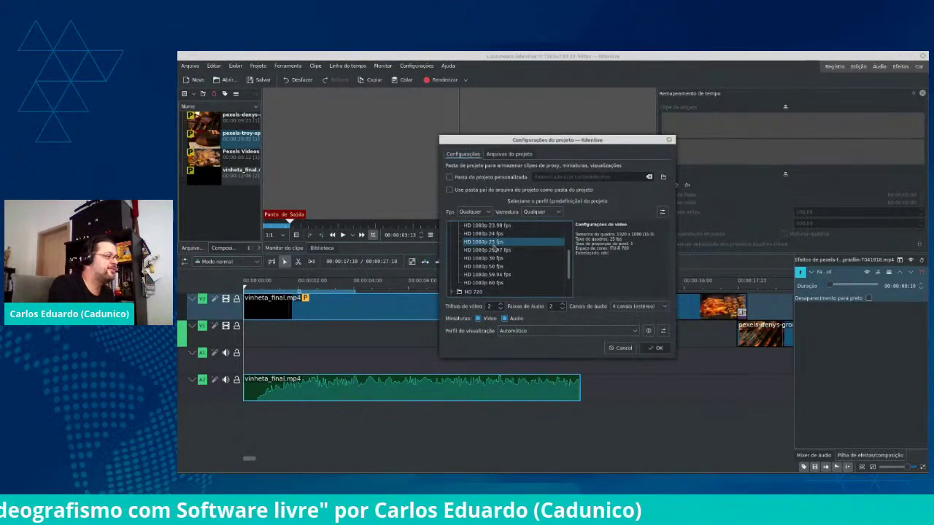
left_click(560, 258)
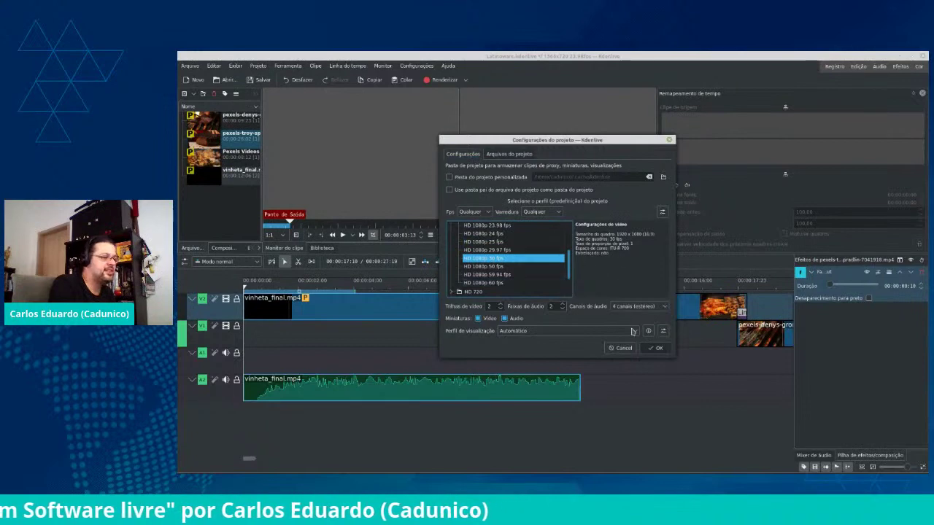
scroll(519, 252, "up", 3)
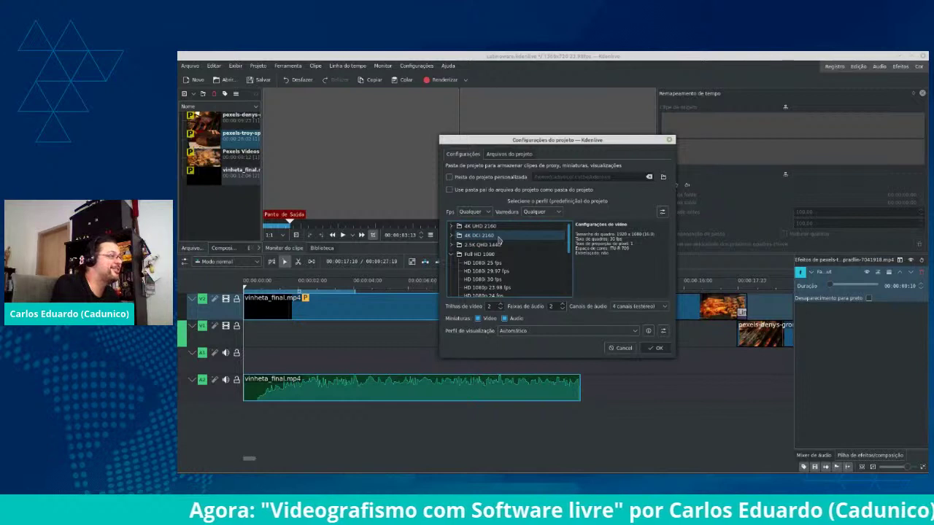
left_click(515, 155)
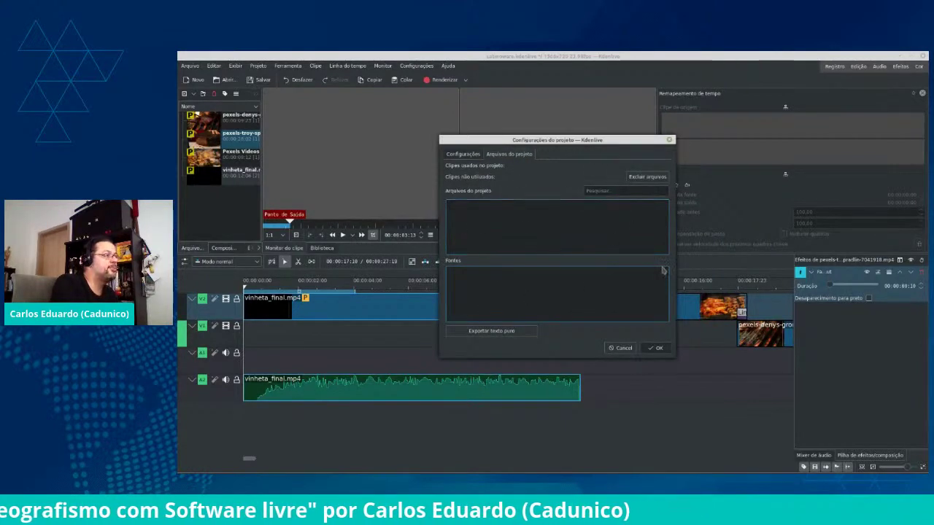
left_click(449, 154)
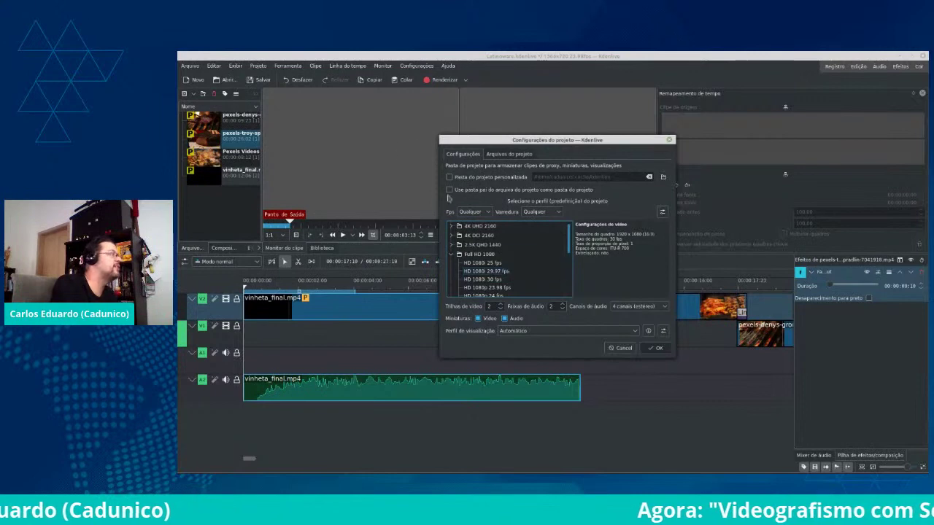
left_click(507, 280)
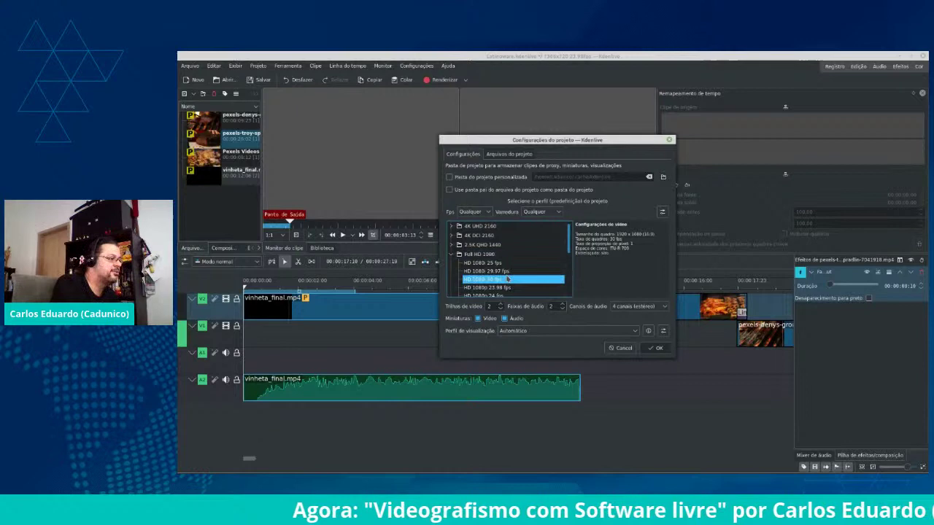
left_click(659, 348)
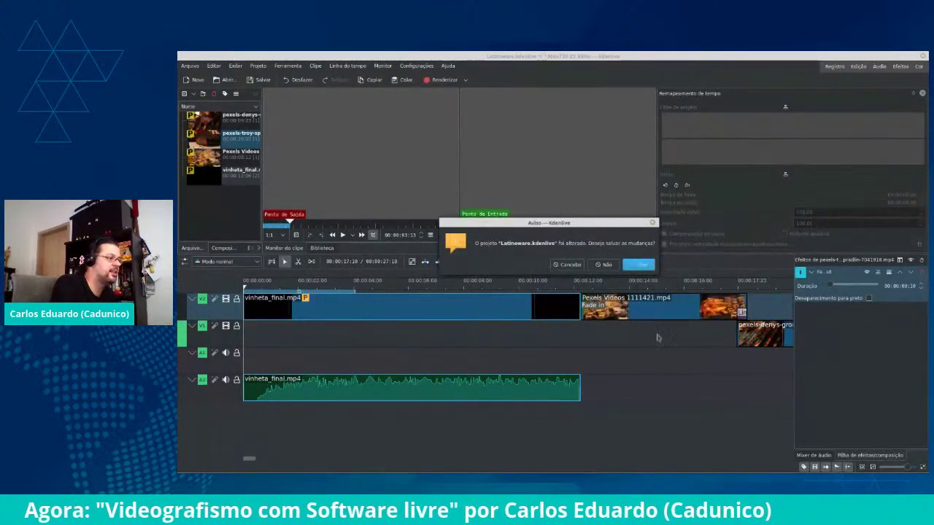
left_click(613, 268)
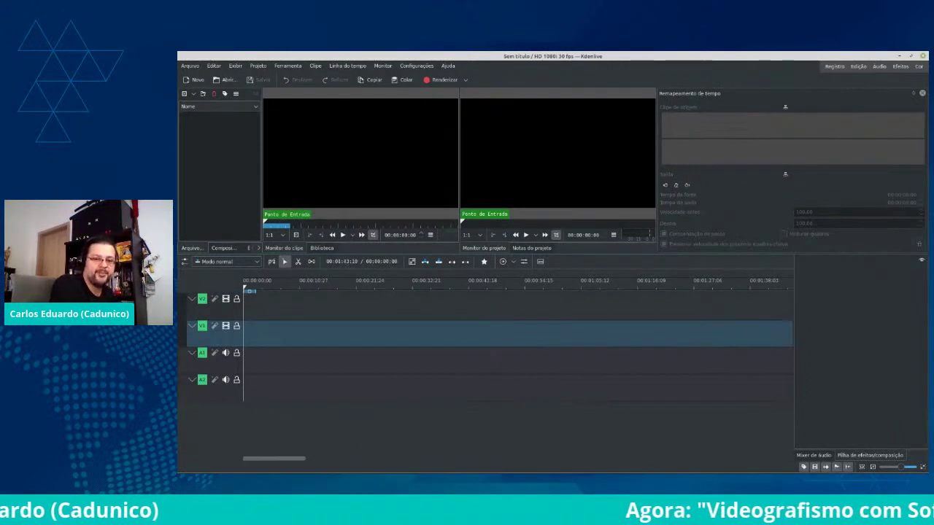
Add Photographer - 91.mp4 to the project bin, switch the project to the clip's HD 720p 25 fps profile, and preview the clip
left_click_drag(933, 191, 227, 153)
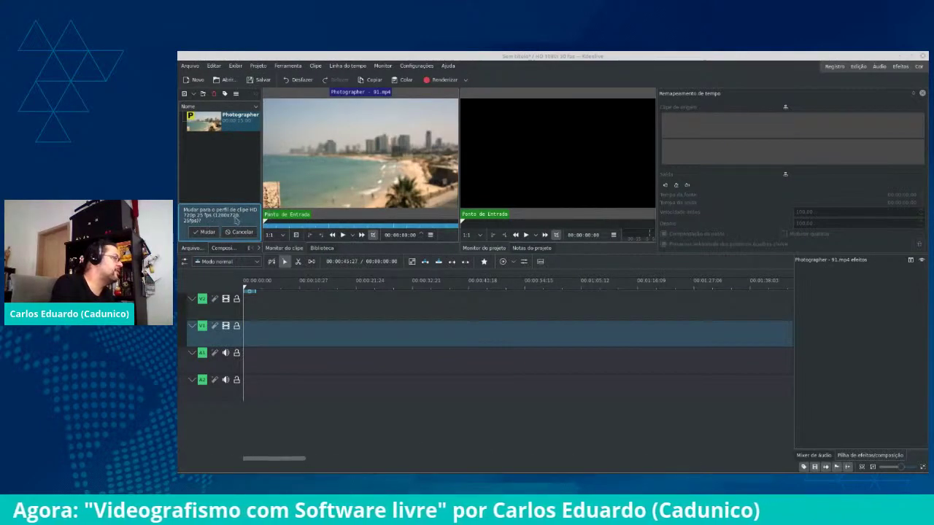
left_click(202, 232)
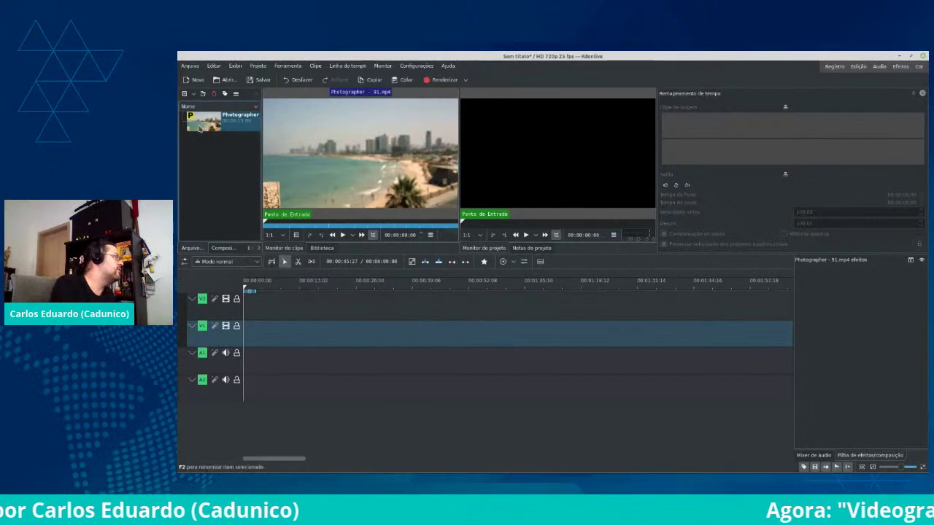
left_click(342, 235)
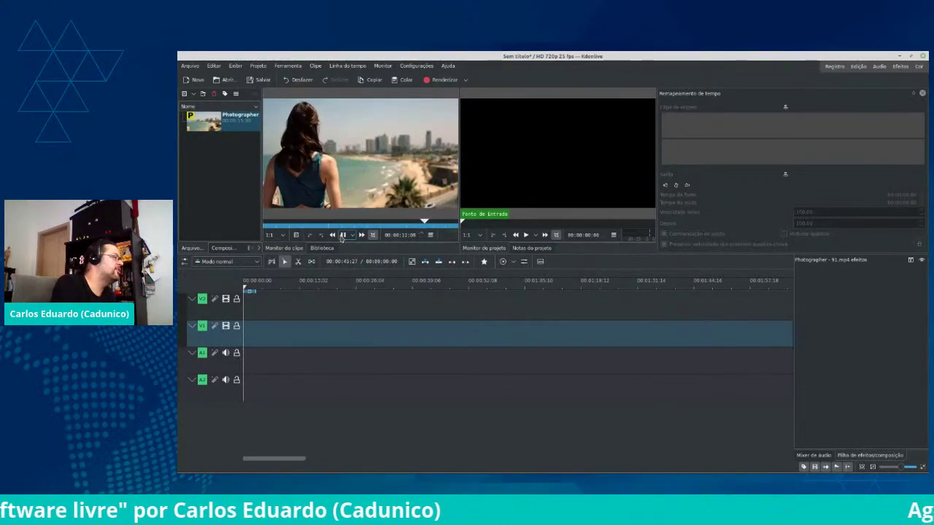
Set the Photographer clip's in point at 00:00:02:12, before the woman enters, and place the trimmed clip at the start of track V1
left_click(342, 235)
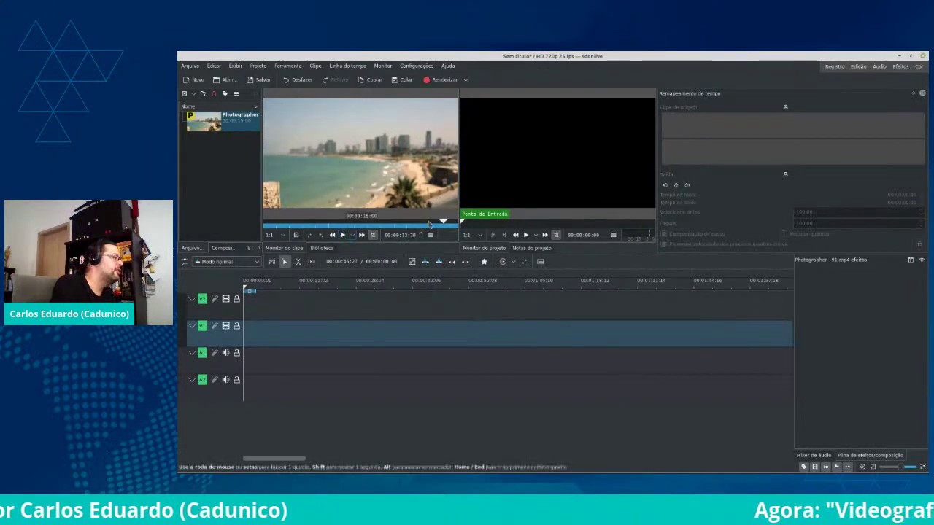
left_click_drag(441, 222, 256, 227)
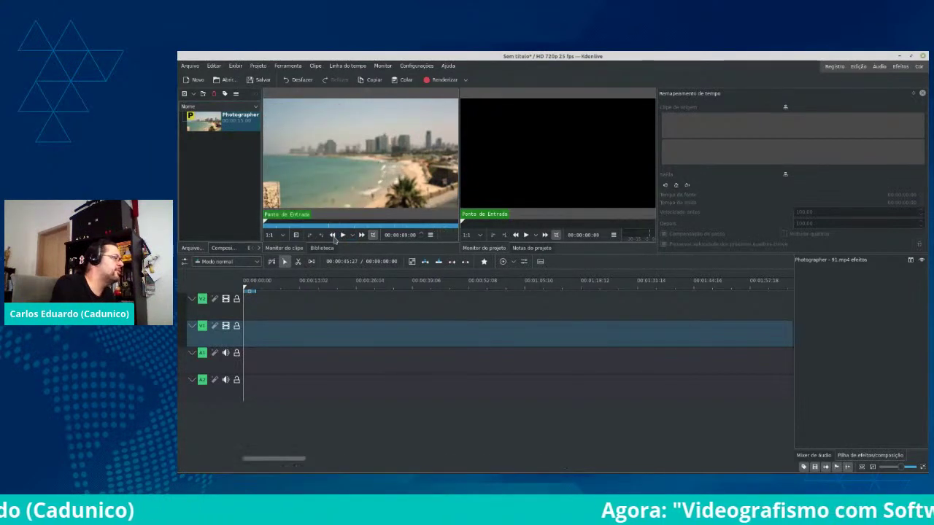
left_click(343, 234)
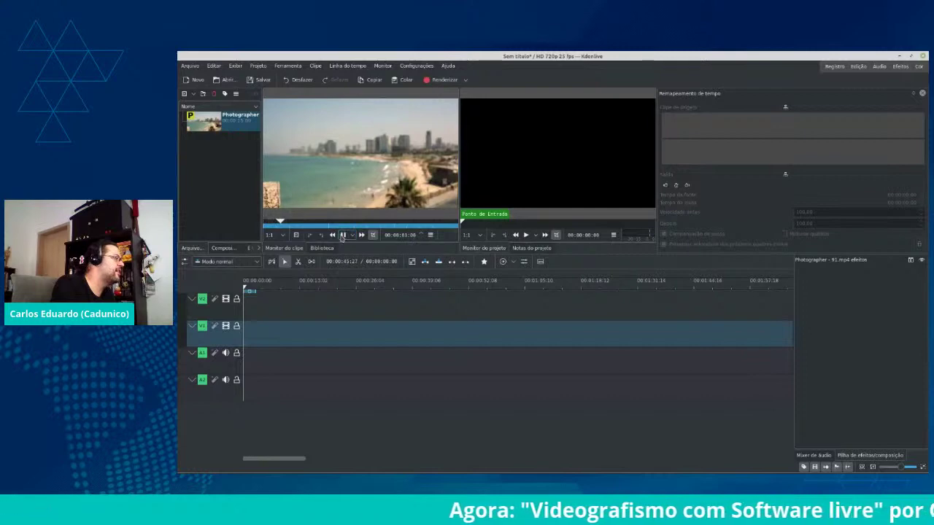
left_click(341, 170)
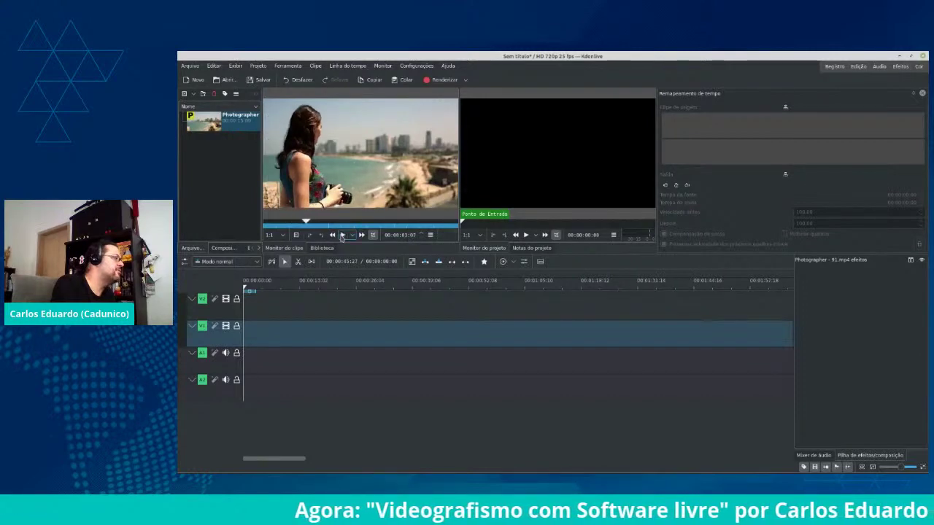
scroll(341, 170, "up", 17)
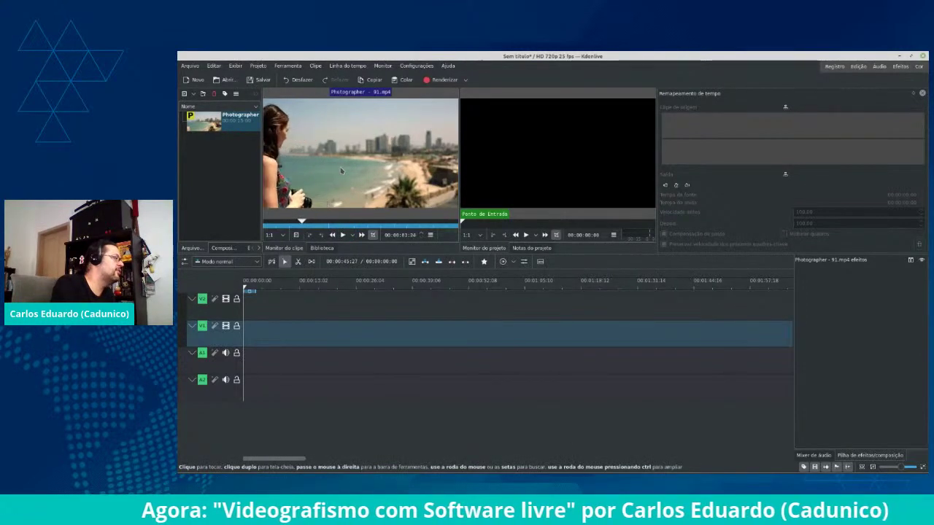
scroll(341, 170, "up", 3)
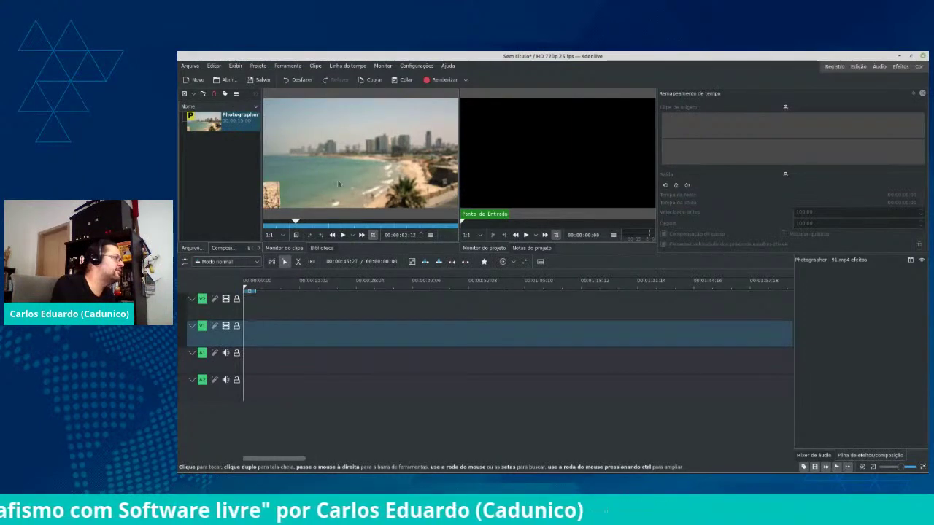
left_click(311, 236)
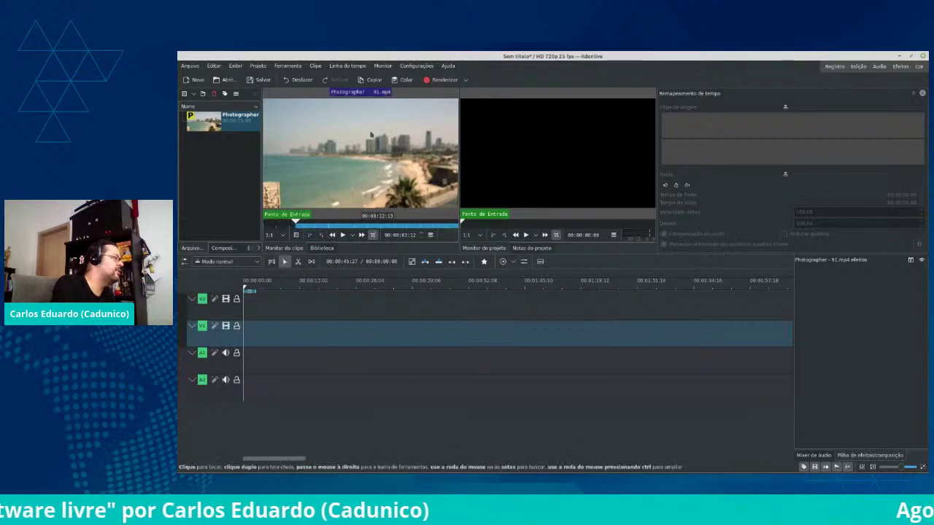
left_click_drag(343, 175, 244, 366)
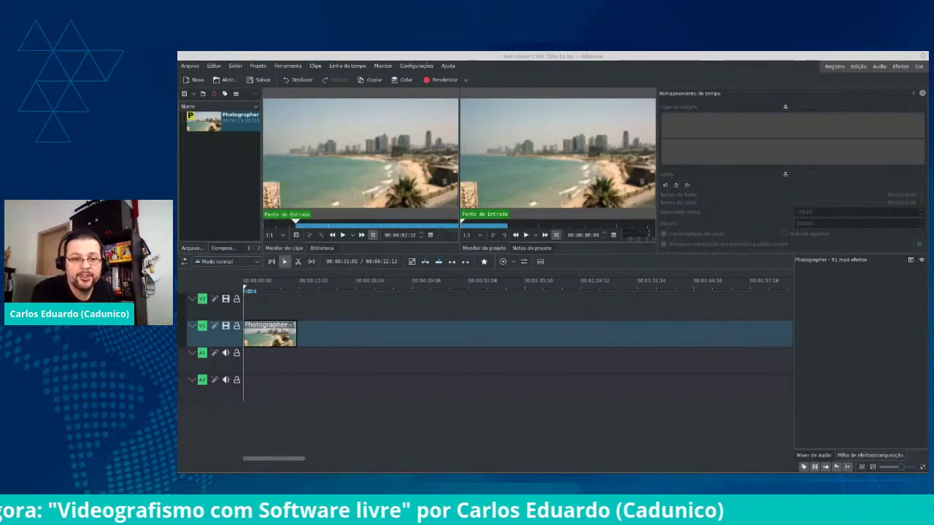
Add ufo-5118239_1920.png to the project bin and place it on track V2 above the Photographer clip
left_click_drag(933, 215, 208, 145)
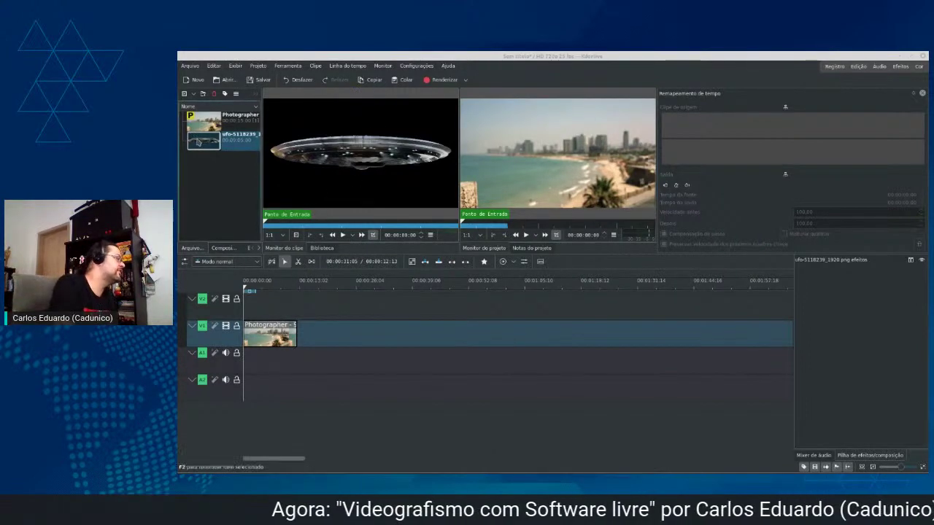
left_click_drag(203, 140, 279, 305)
left_click(266, 305)
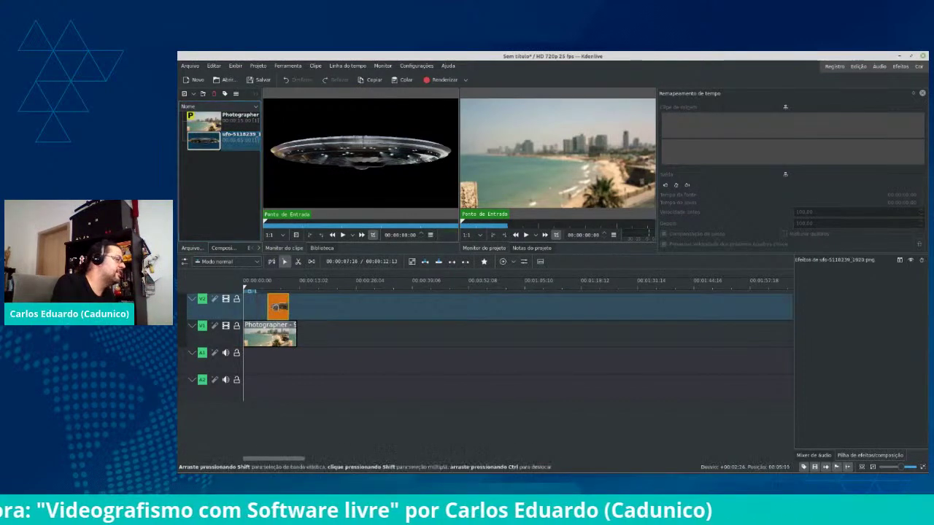
Move the UFO image on V2 to start at about two seconds, where the woman raises the camera, and preview the overlay
left_click(526, 234)
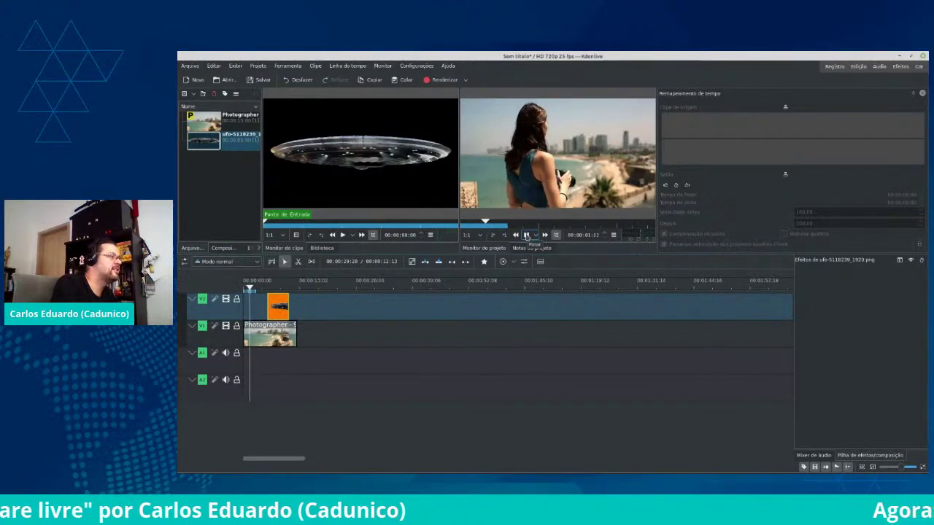
left_click(526, 235)
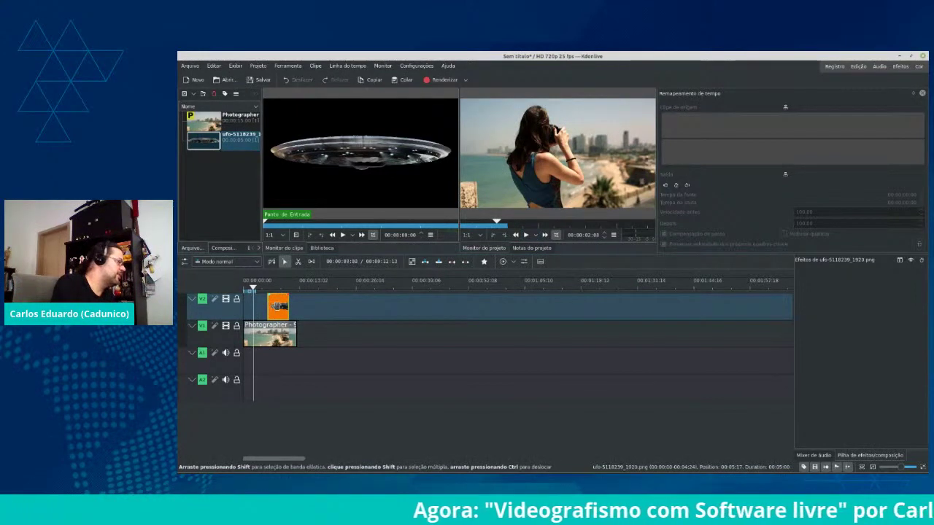
left_click_drag(278, 307, 264, 306)
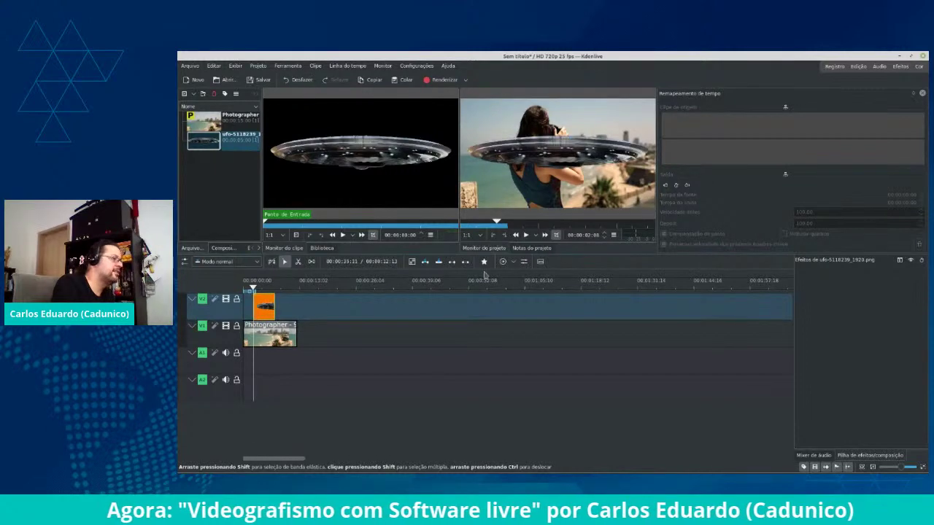
left_click(526, 235)
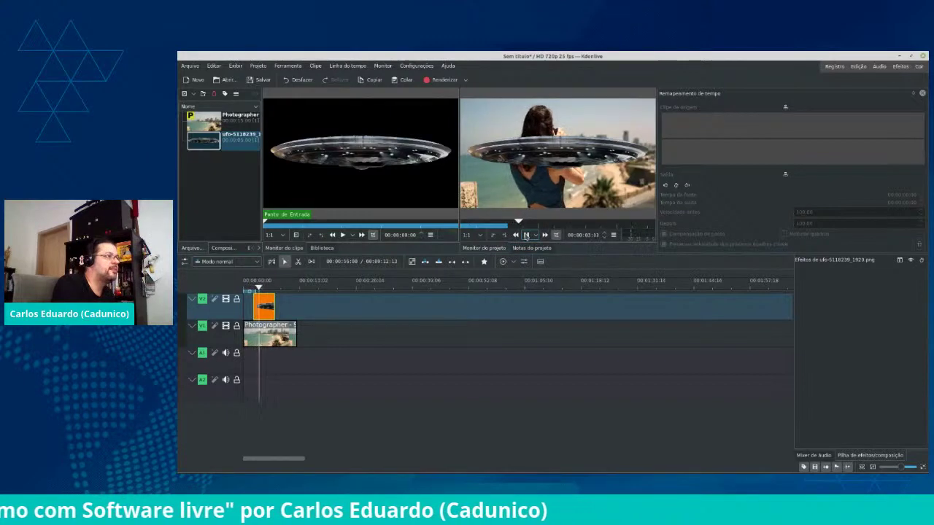
left_click(526, 235)
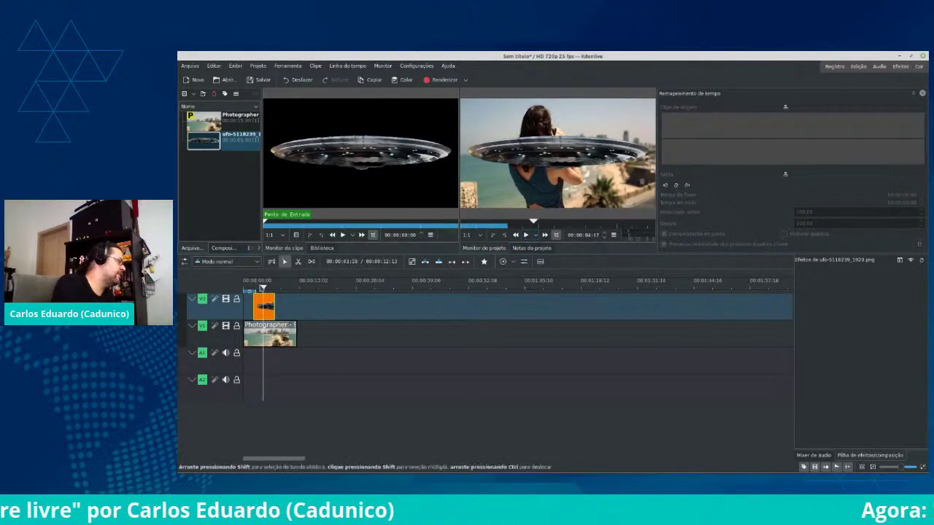
Extend the UFO image on V2 to the end of the Photographer clip and play the project from the start
left_click(245, 281)
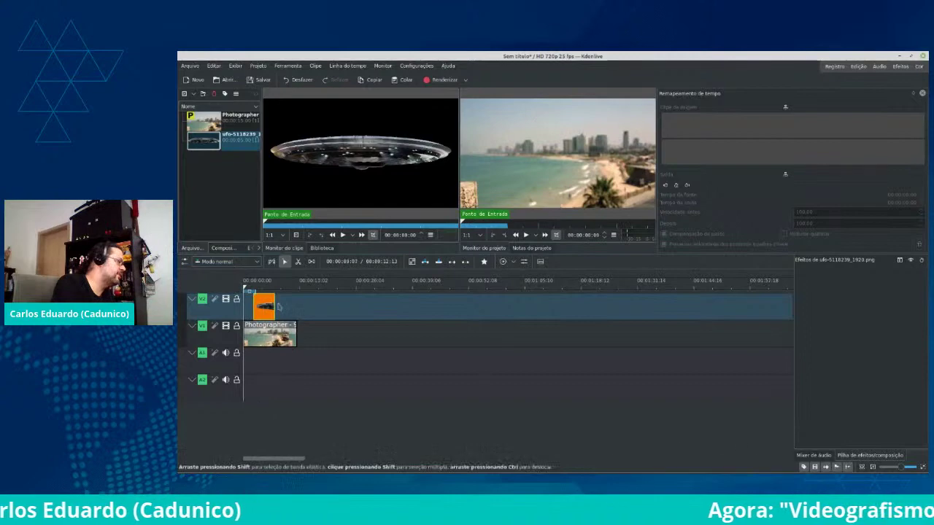
left_click_drag(277, 309, 301, 307)
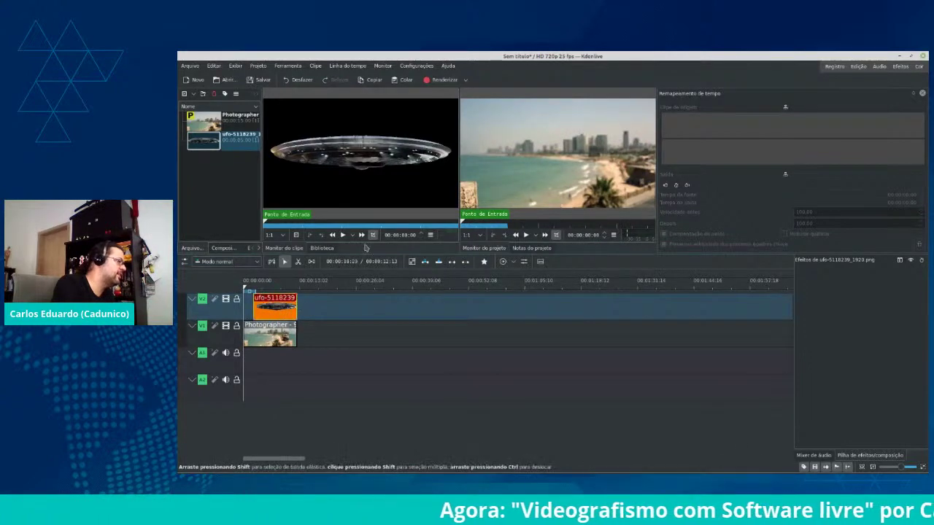
left_click(528, 235)
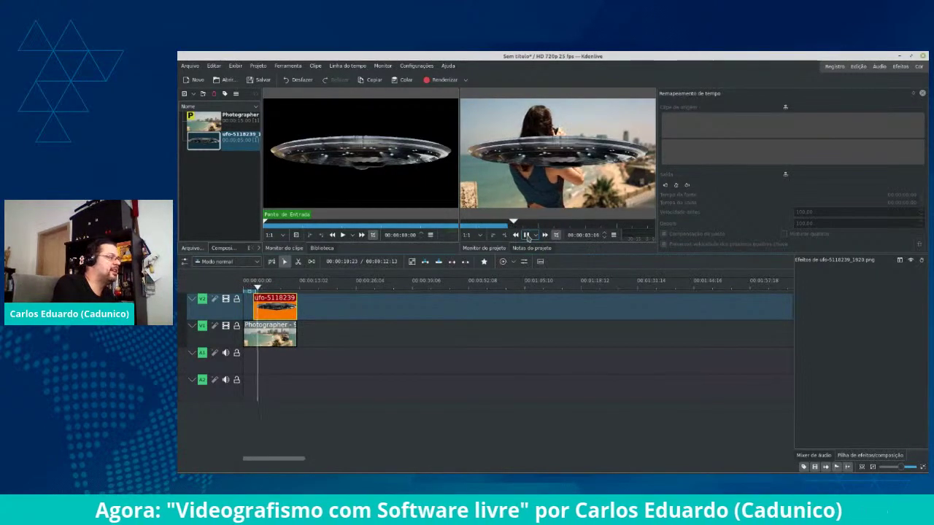
left_click_drag(303, 281, 231, 295)
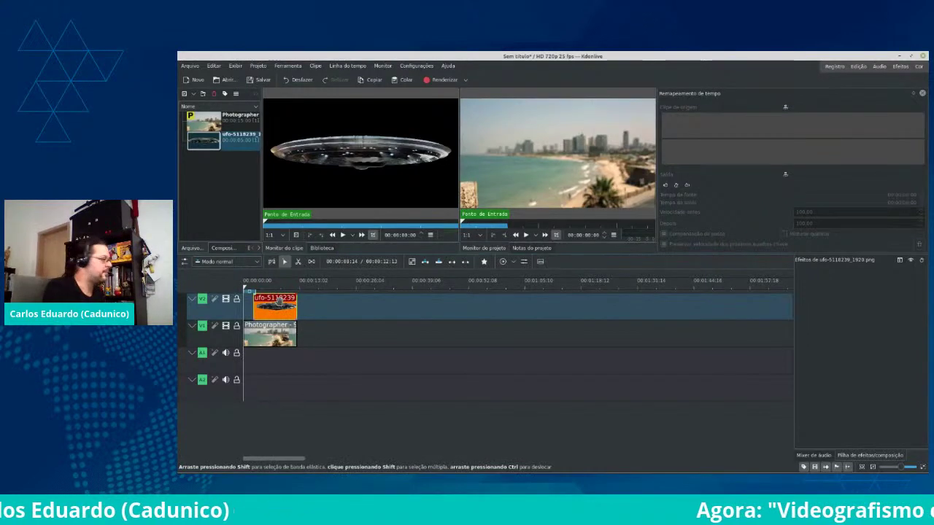
Add the Transform effect to the UFO image on track V2
right_click(279, 300)
mouse_move(318, 289)
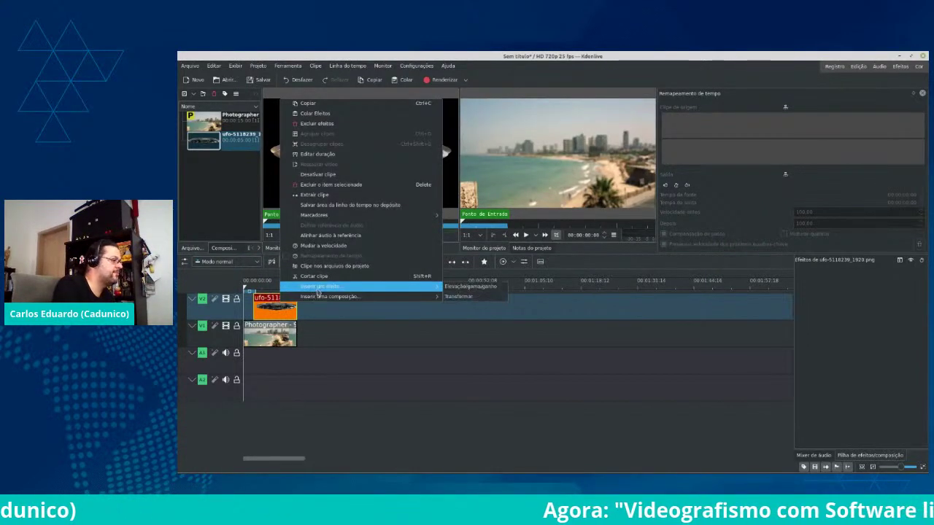
left_click(453, 297)
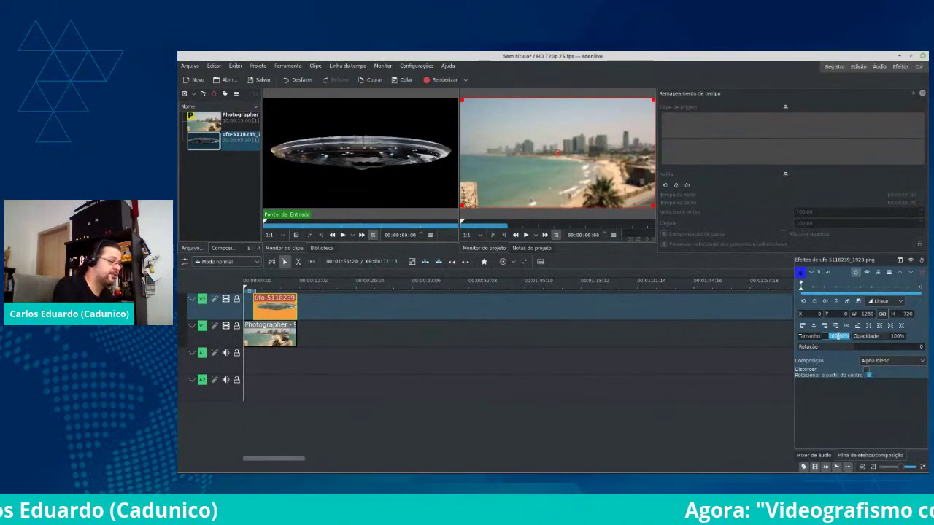
Scale the UFO image to 15% and move it into the upper-right corner of the video frame, at about X 1094, Y 21
left_click(273, 284)
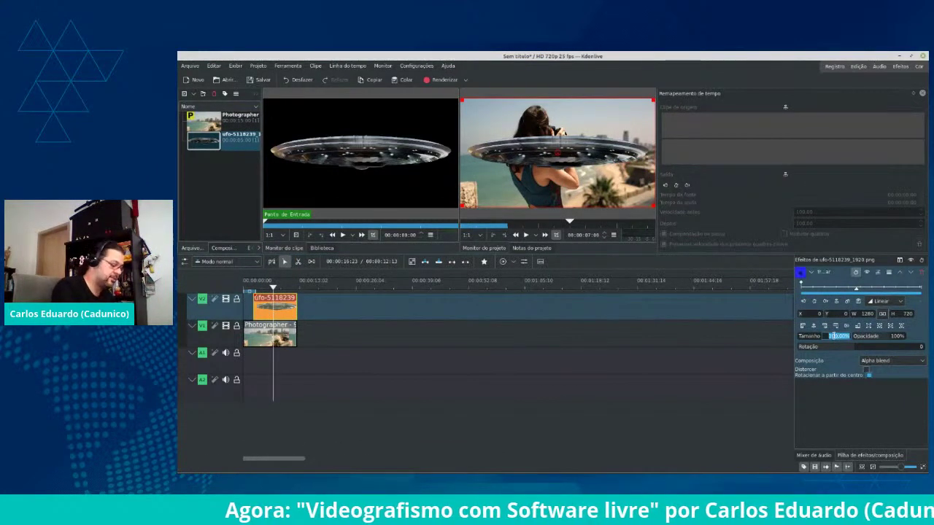
key("Return")
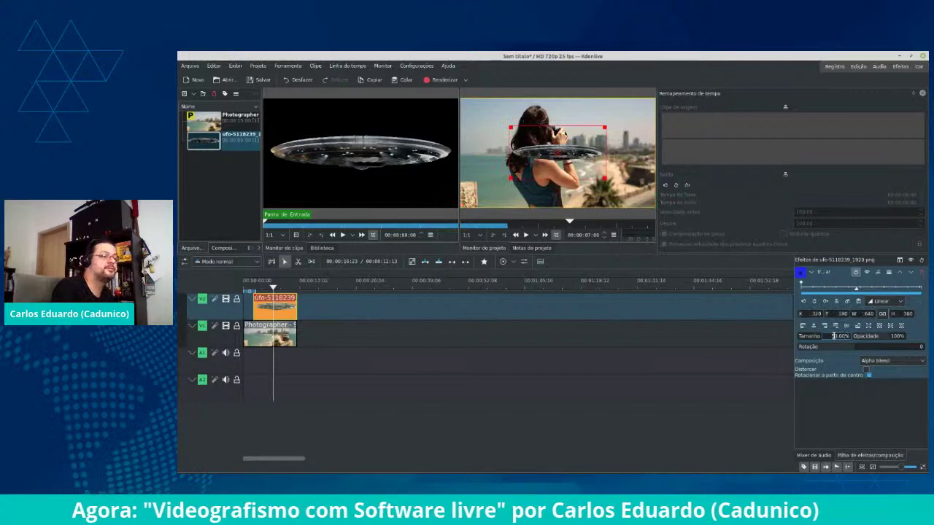
double_click(834, 337)
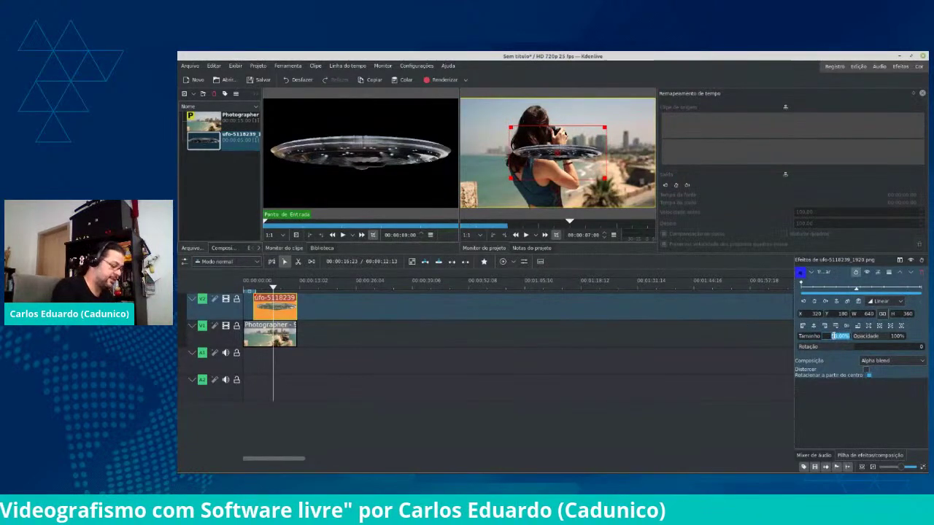
type("15")
key("Return")
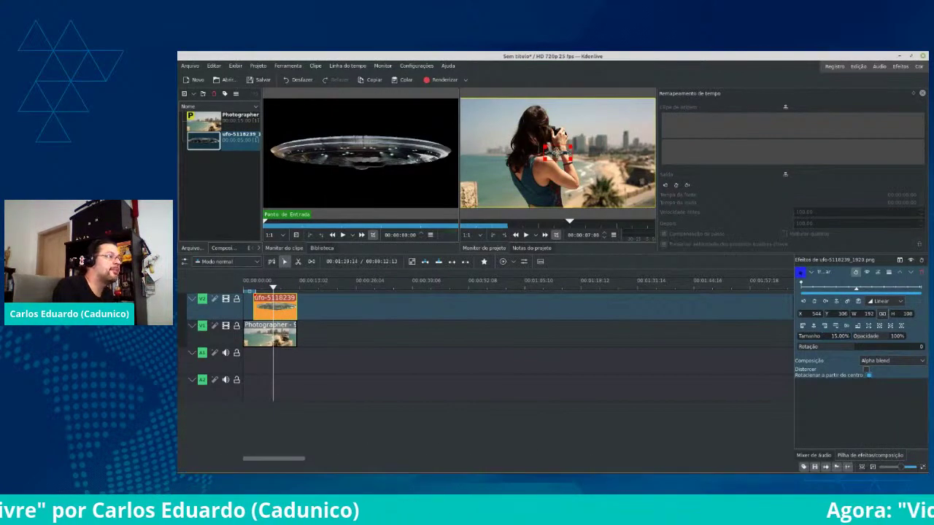
left_click_drag(557, 153, 643, 108)
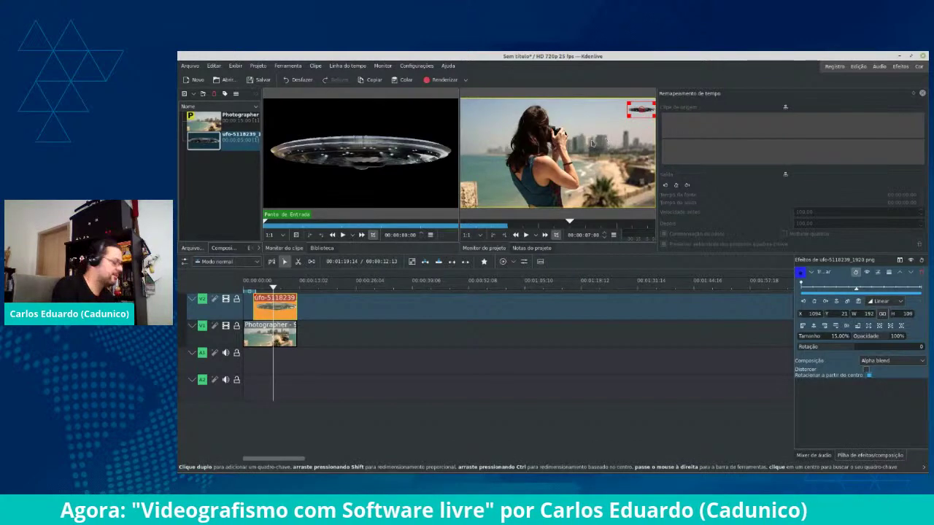
Find the moment before the woman raises her camera, about one second in, and extend the UFO image's start back to it
scroll(590, 144, "down", 2)
scroll(590, 143, "up", 4)
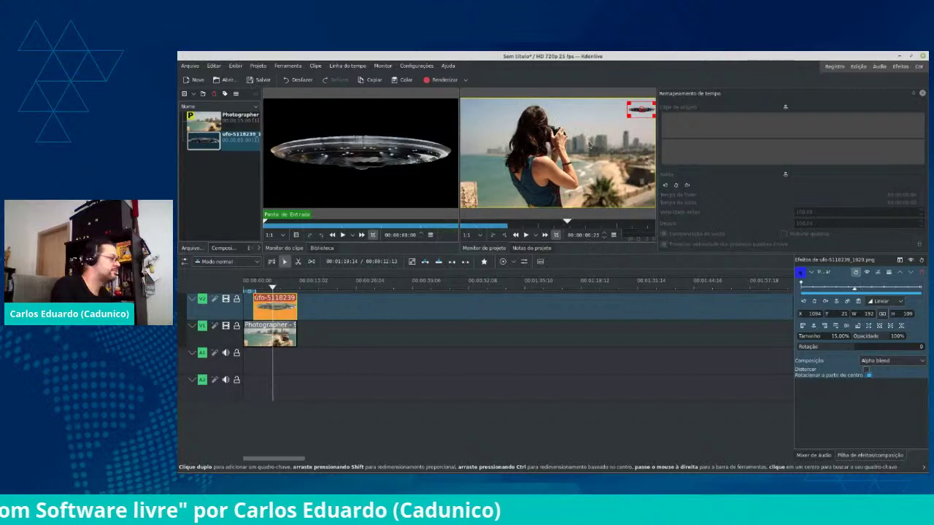
scroll(590, 144, "up", 20)
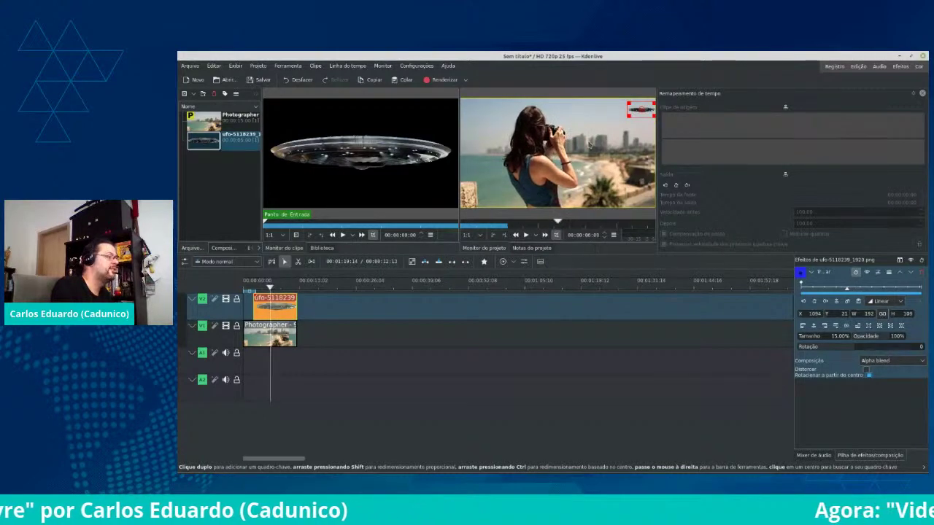
scroll(590, 144, "up", 20)
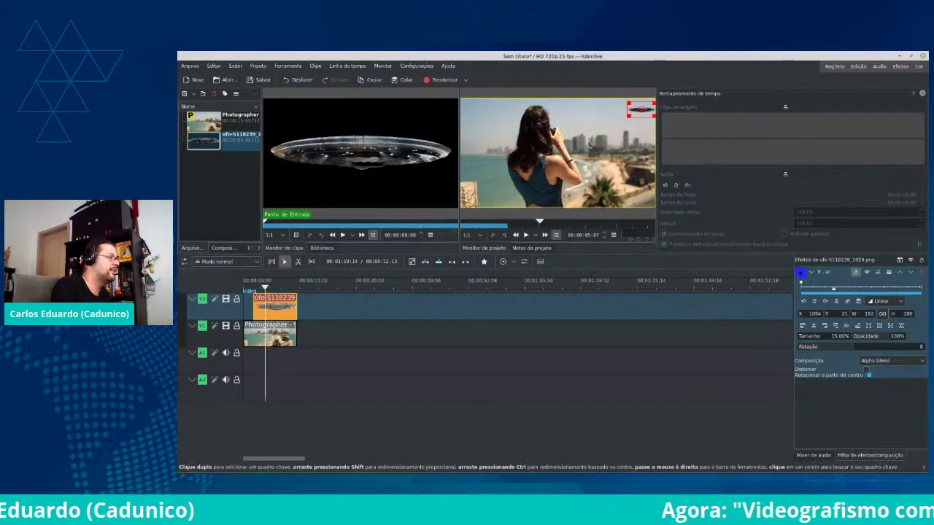
scroll(589, 144, "up", 20)
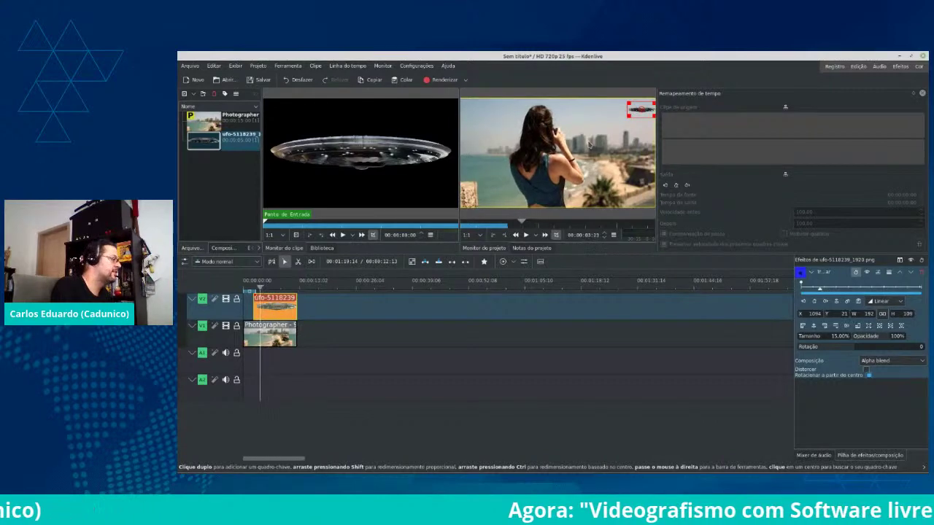
scroll(590, 144, "up", 20)
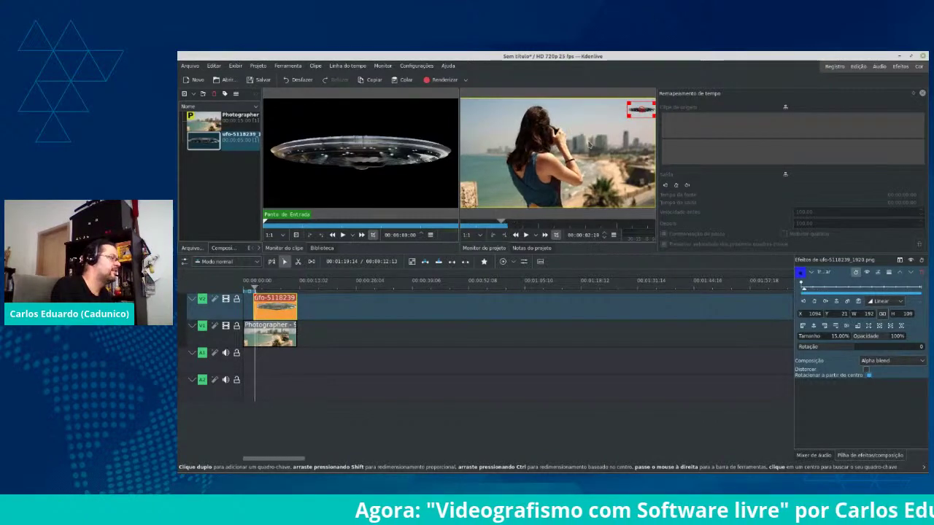
scroll(589, 144, "up", 20)
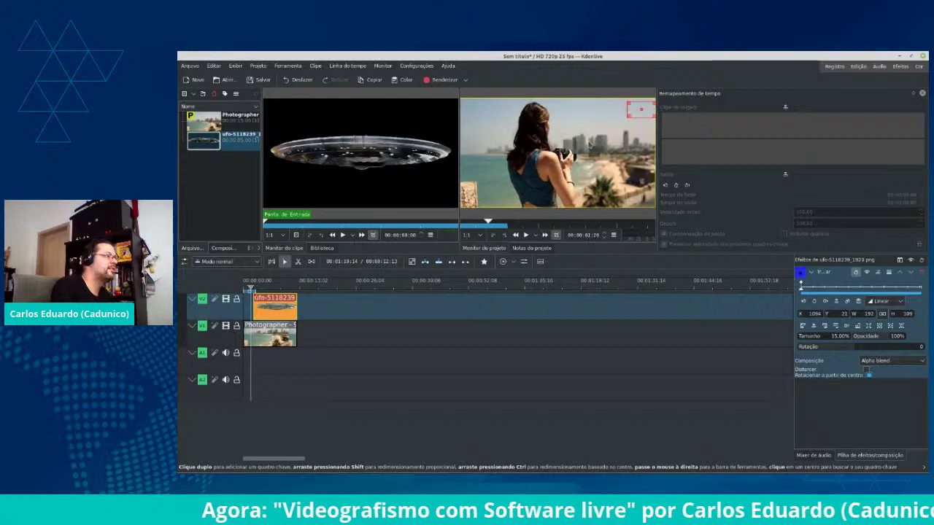
scroll(589, 144, "up", 5)
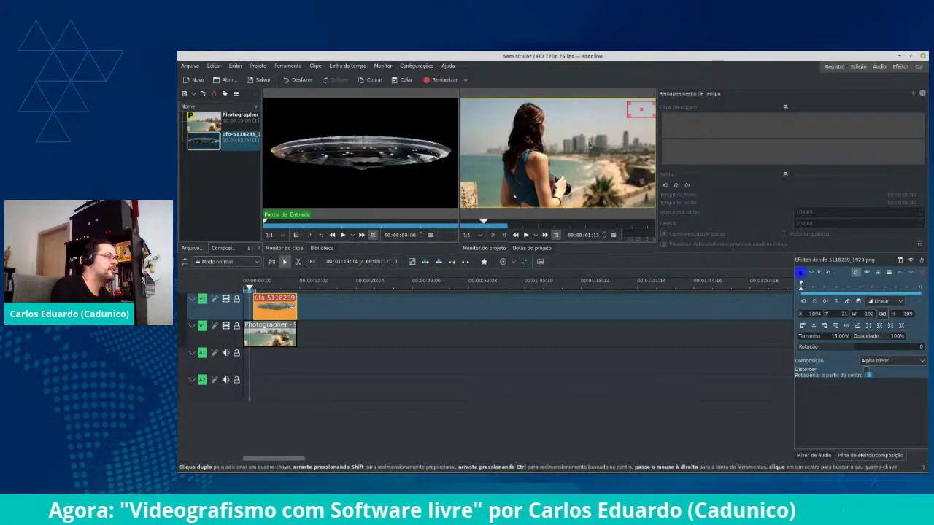
scroll(590, 144, "down", 1)
scroll(590, 144, "up", 10)
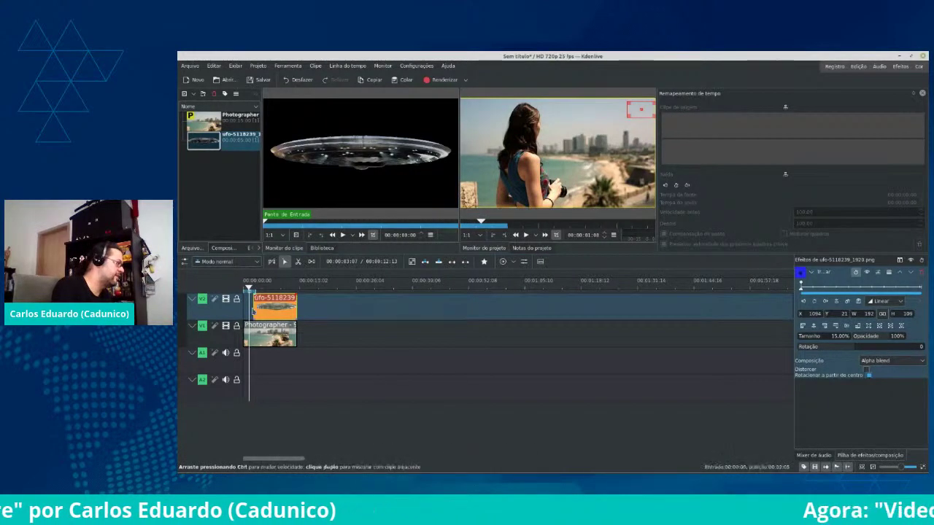
left_click_drag(254, 310, 249, 309)
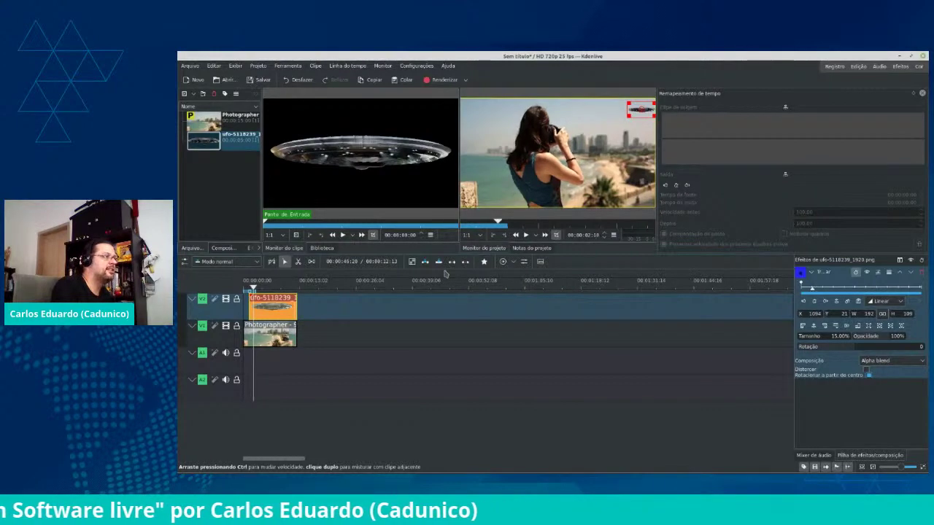
Move the UFO beside the woman's raised camera at X 722, Y 144 and add a Transform keyframe about two seconds into the project
mouse_move(649, 145)
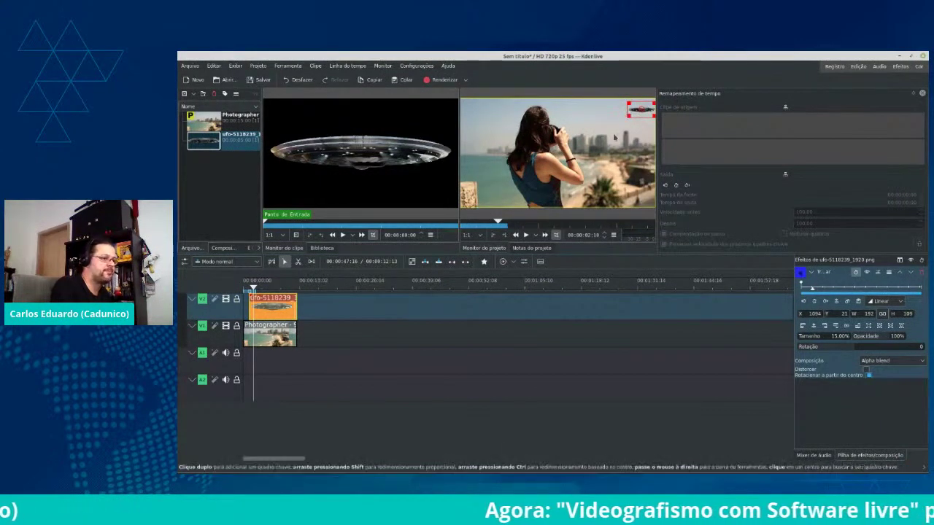
left_click(815, 313)
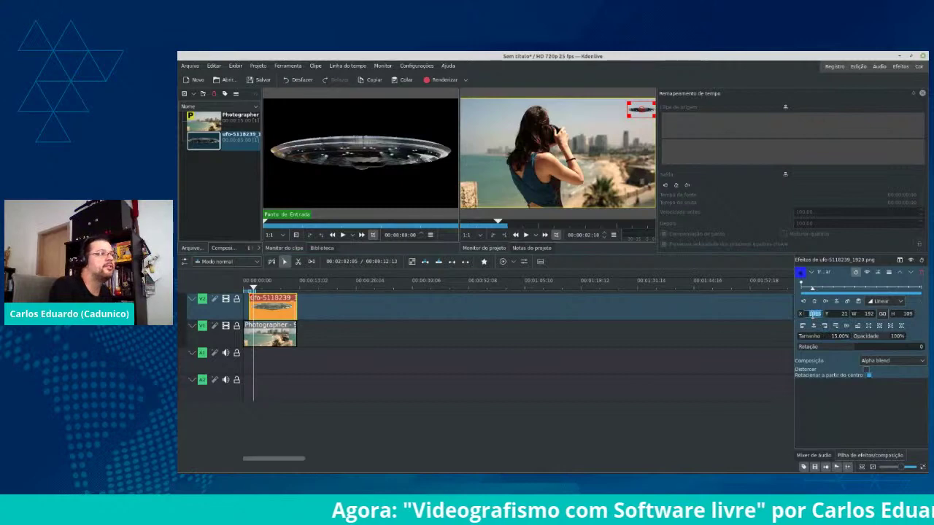
scroll(814, 314, "down", 10)
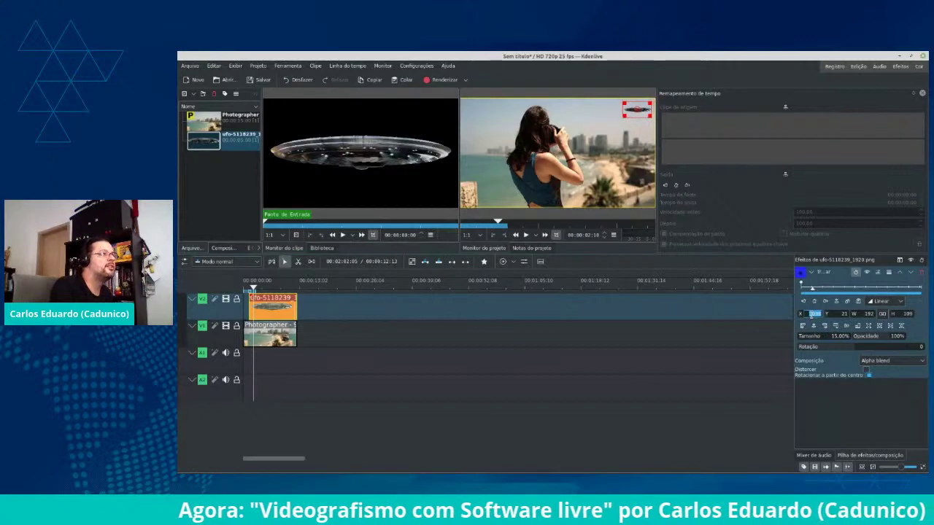
scroll(814, 314, "down", 5)
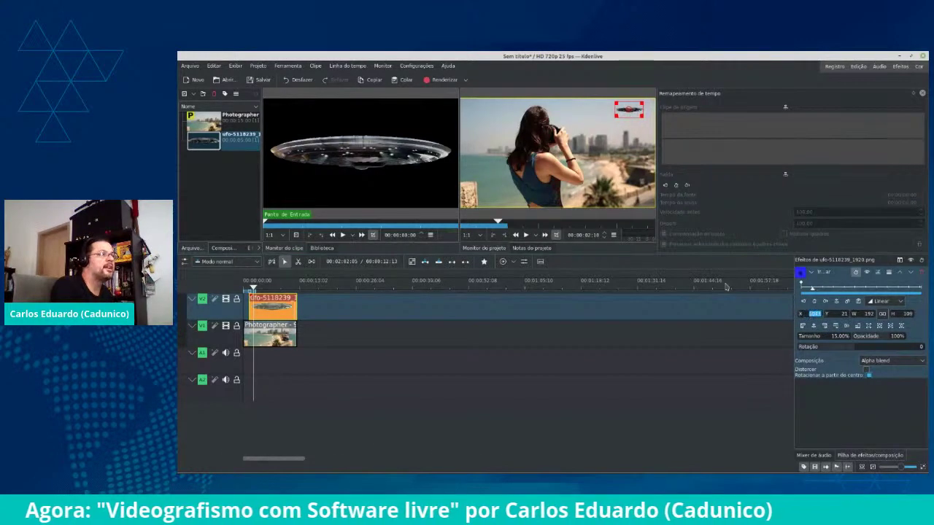
left_click_drag(629, 110, 585, 128)
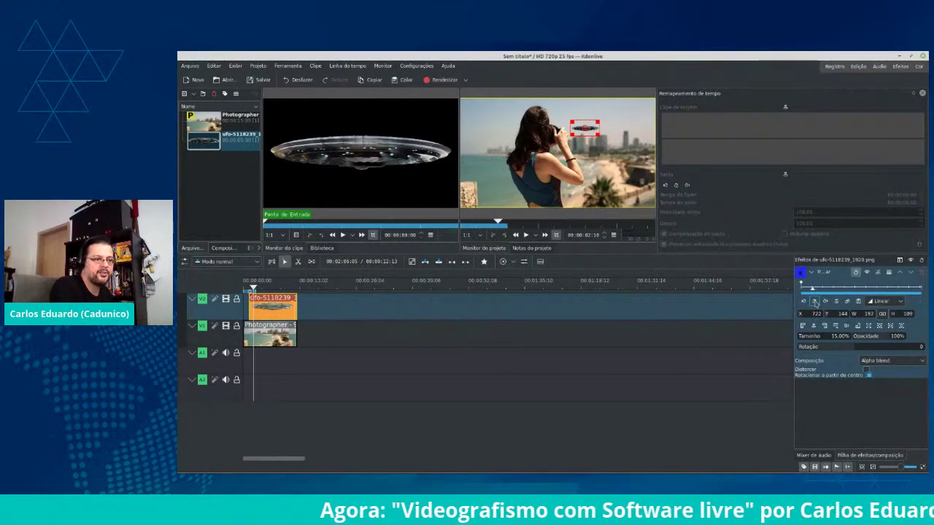
left_click(814, 301)
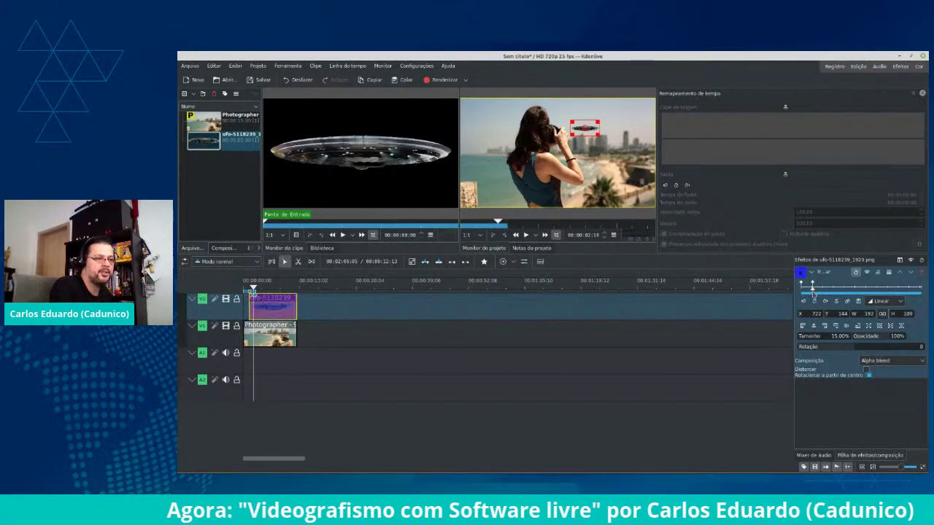
At the UFO clip's first keyframe, move the UFO outside the frame beyond the upper-right corner, to X 1442, Y -182
left_click_drag(813, 291, 801, 290)
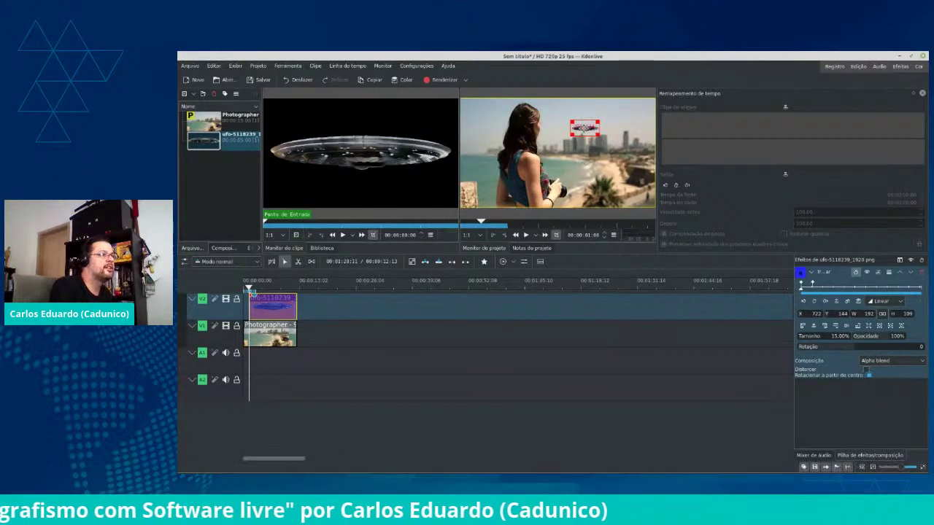
left_click_drag(584, 128, 687, 125)
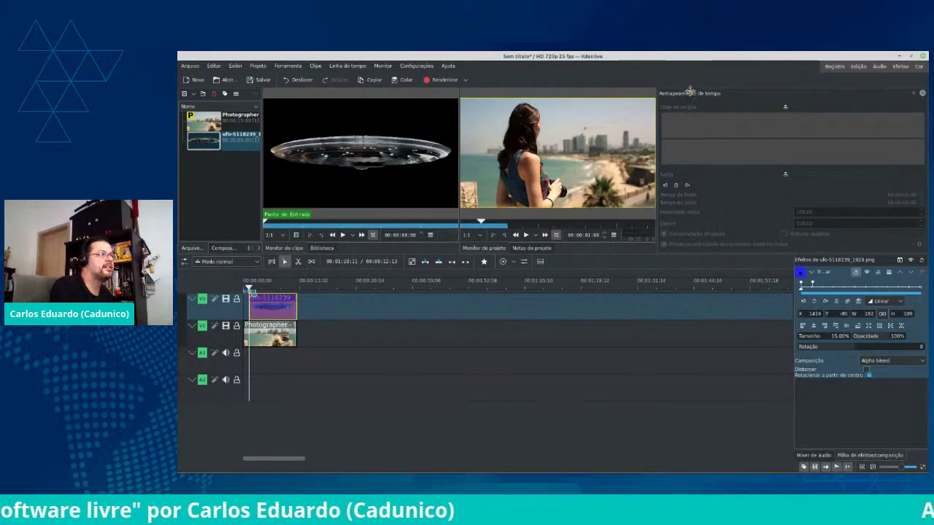
left_click_drag(690, 91, 693, 81)
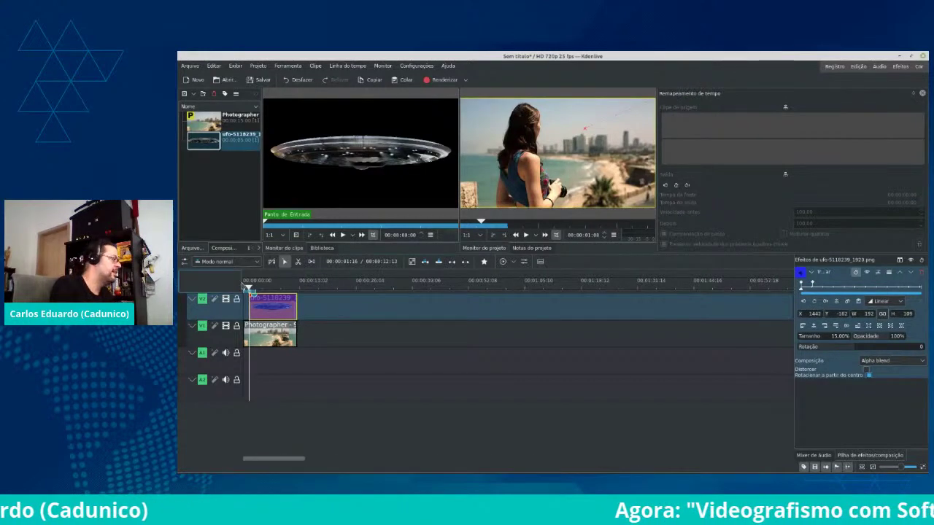
Keyframe the UFO above the camera at X 581, Y 59 near 3:20 and over the skyline at X 970, Y 170 near eight seconds
left_click_drag(250, 290, 258, 289)
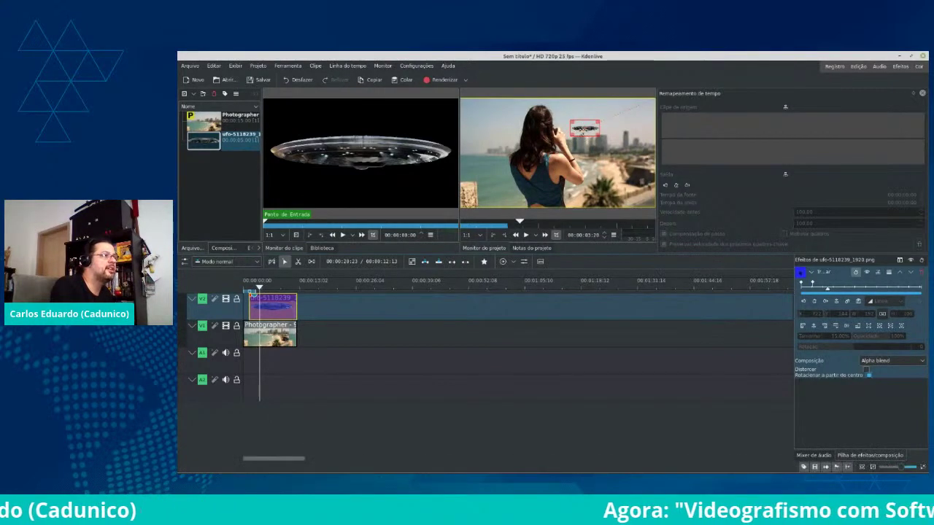
left_click_drag(585, 129, 565, 118)
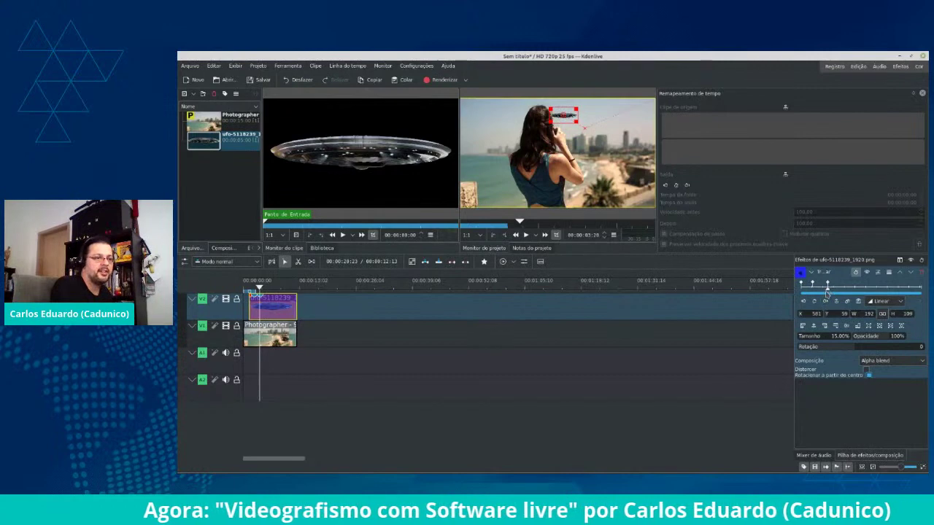
left_click_drag(828, 289, 872, 304)
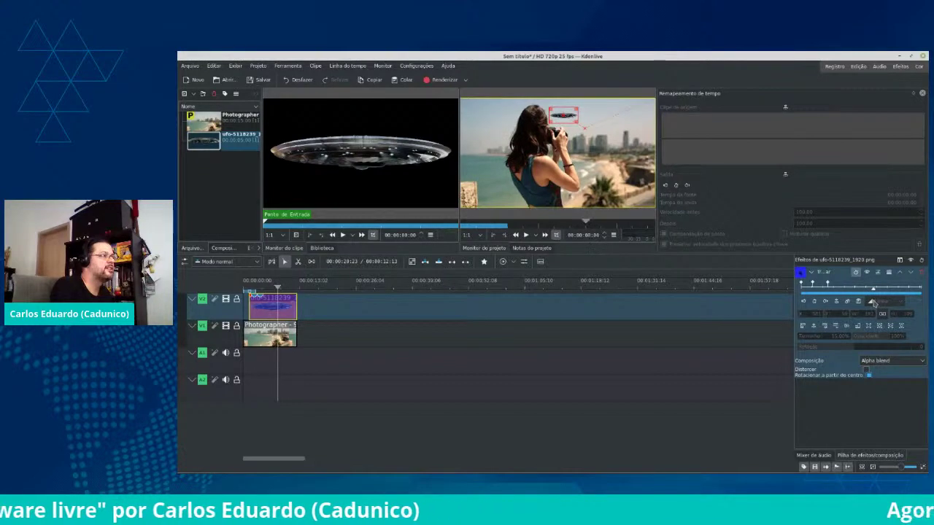
left_click(873, 287)
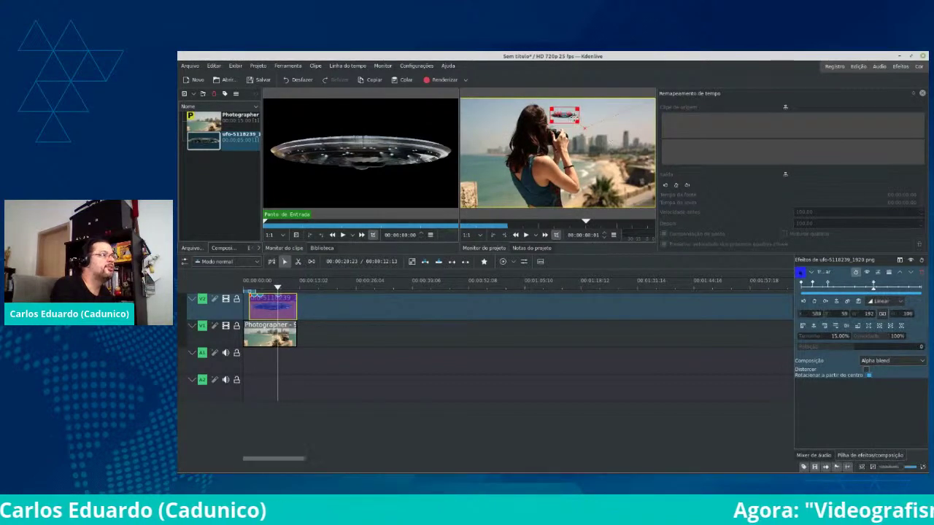
left_click_drag(564, 114, 623, 132)
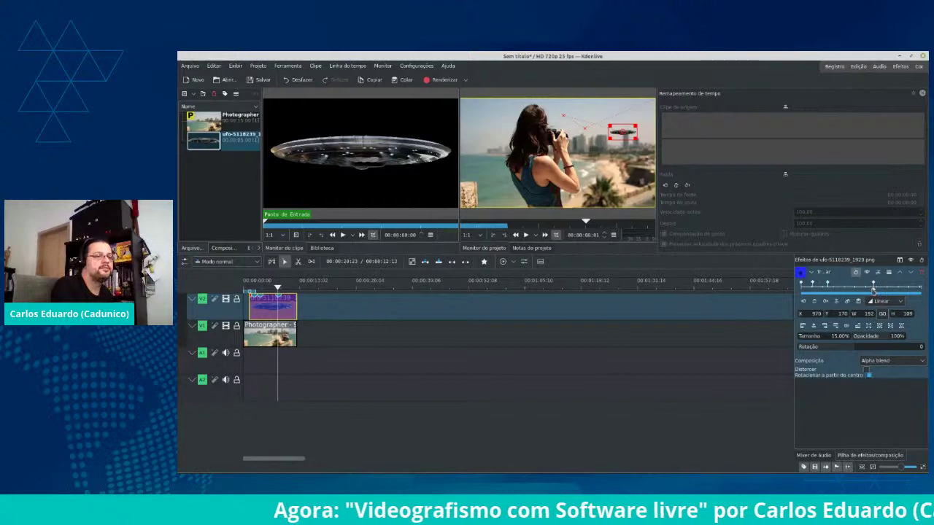
Near nine seconds, as the woman lowers her camera, keyframe the UFO higher in the sky at about X 965, Y 64
mouse_move(874, 287)
left_mouse_down()
mouse_move(801, 284)
mouse_move(900, 305)
mouse_move(890, 301)
left_mouse_up()
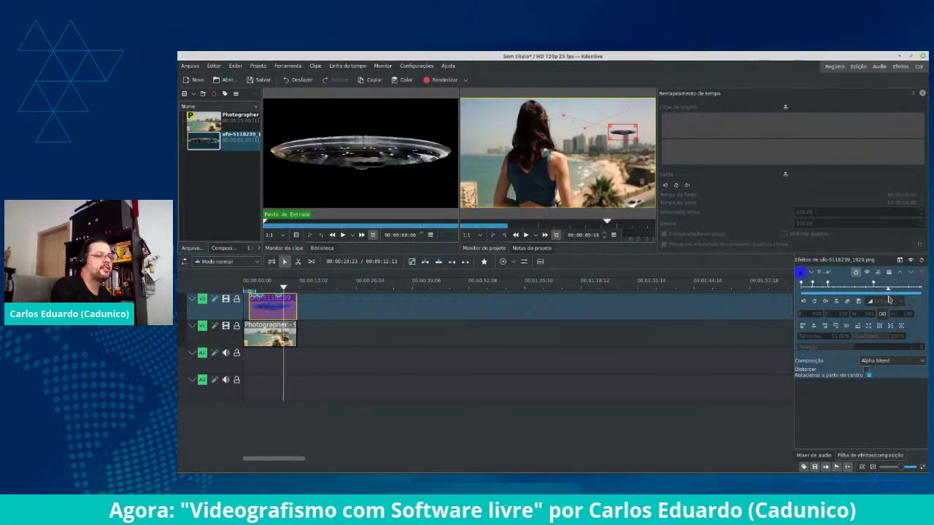
left_click(875, 287)
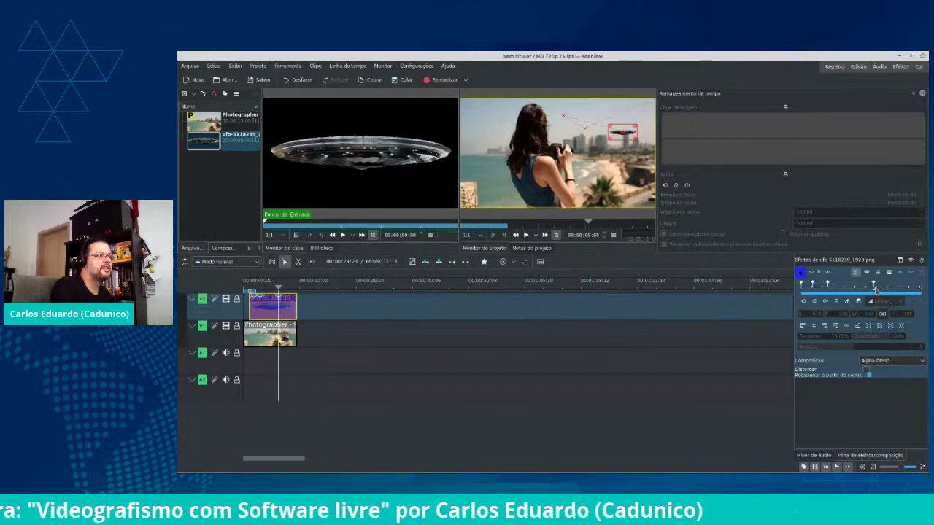
mouse_move(877, 291)
left_mouse_down()
mouse_move(896, 295)
mouse_move(888, 294)
left_mouse_up()
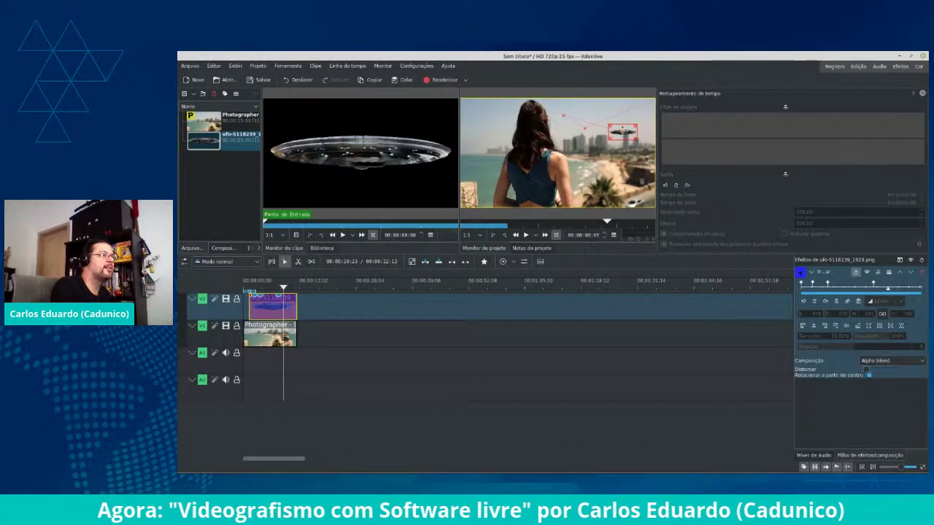
left_click_drag(622, 132, 622, 116)
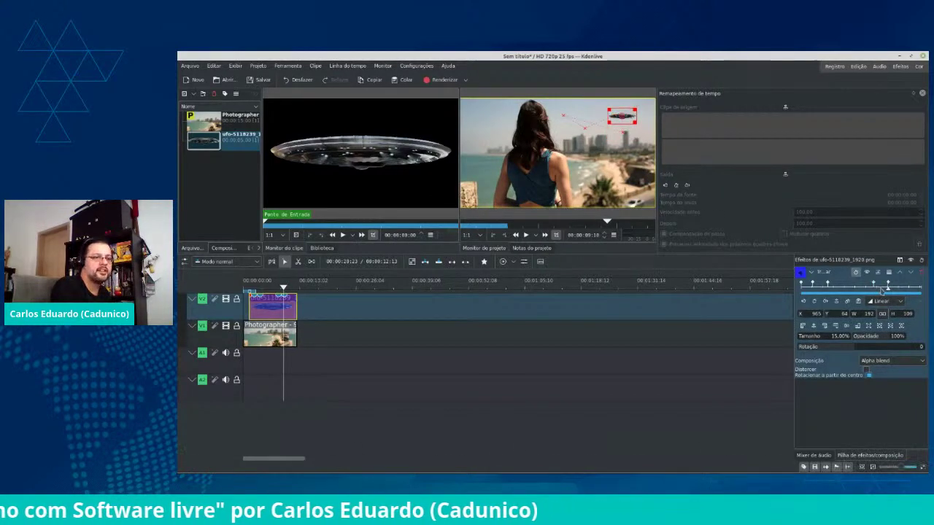
Add a keyframe near 10:22 with the UFO's rotation set to 21 and its position moved up to X 960, Y 26
left_click_drag(889, 291, 906, 305)
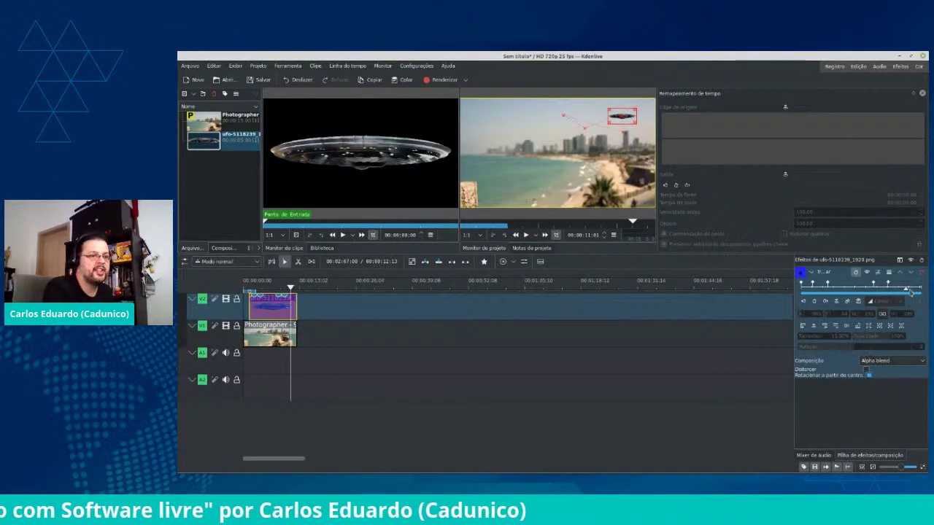
left_click_drag(910, 292, 905, 292)
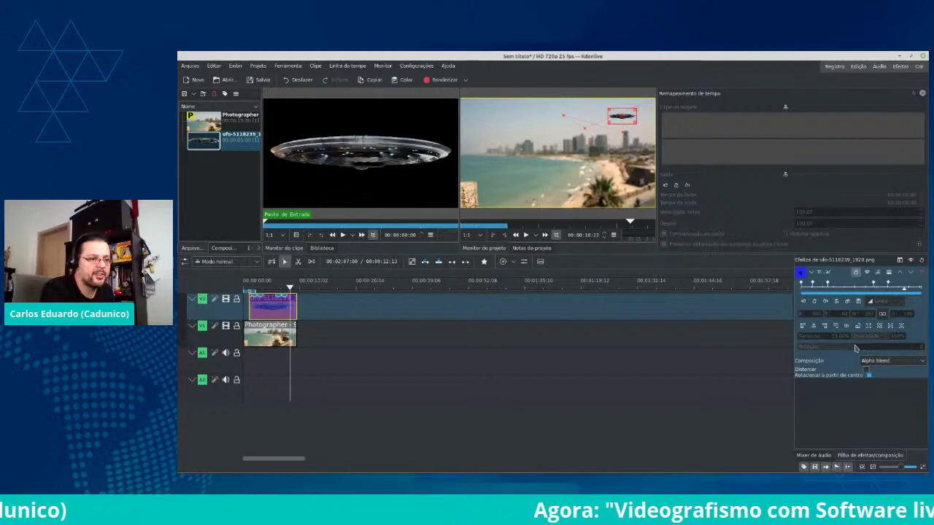
left_click_drag(855, 349, 861, 352)
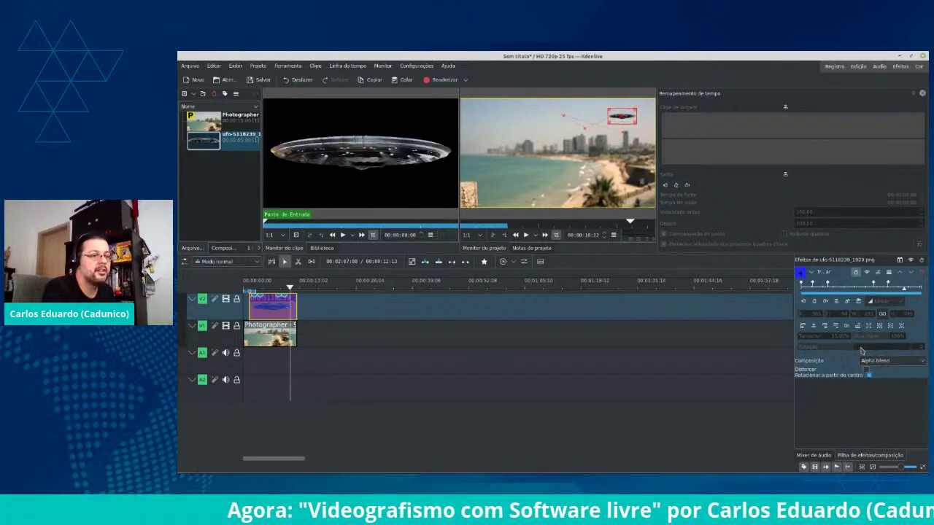
left_click(815, 303)
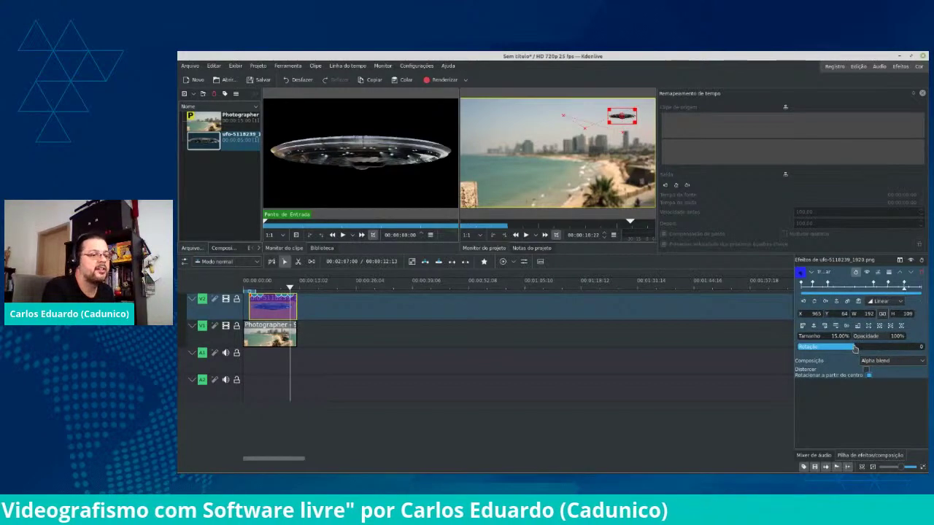
left_click_drag(856, 349, 859, 350)
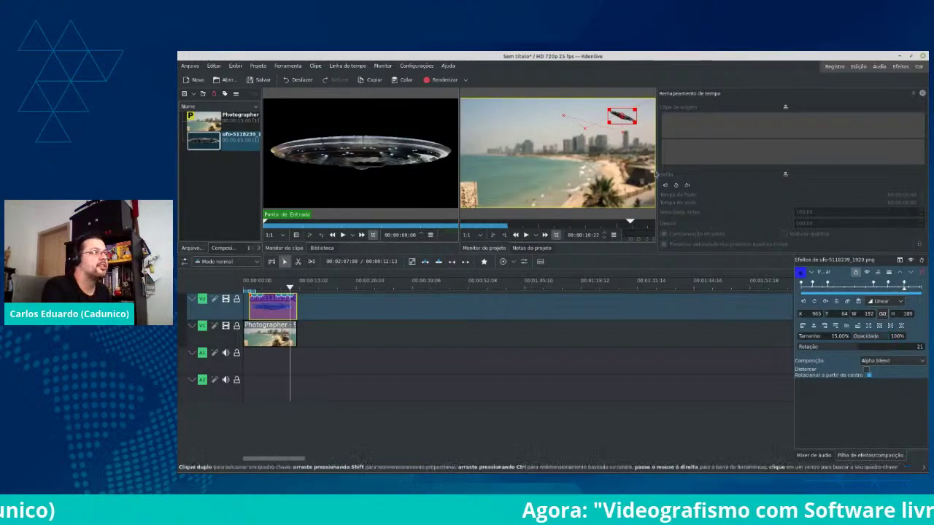
left_click_drag(621, 116, 621, 109)
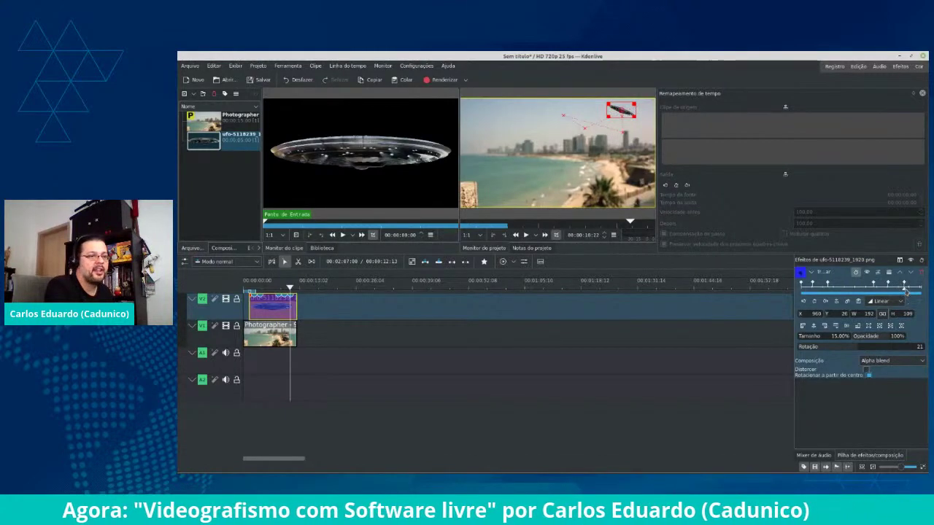
Rotate the UFO to -26 at the last frame of its clip
left_click_drag(905, 289, 922, 299)
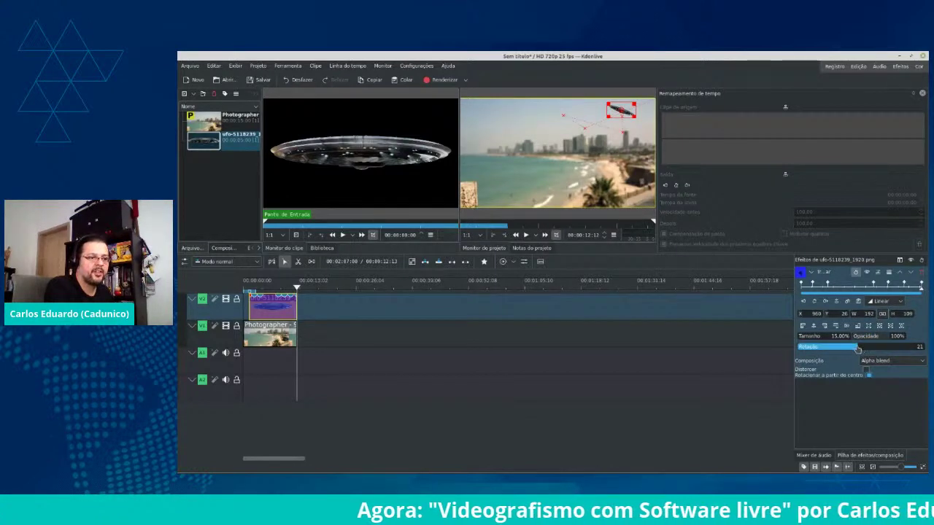
mouse_move(861, 349)
left_mouse_down()
mouse_move(870, 349)
mouse_move(840, 354)
mouse_move(856, 358)
left_mouse_up()
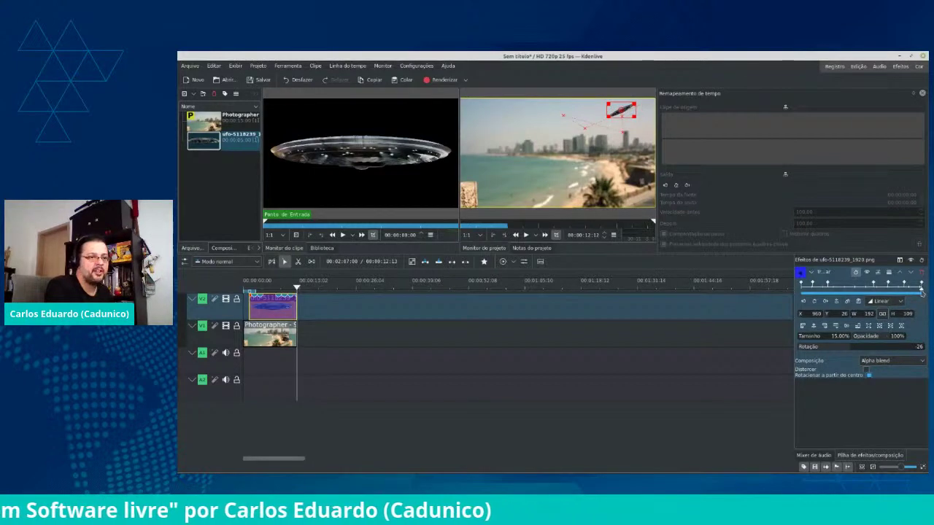
Add a keyframe near 11:22 with the UFO's rotation at 19 and its position shifted toward the right edge, at X 1104
left_click_drag(922, 290, 910, 291)
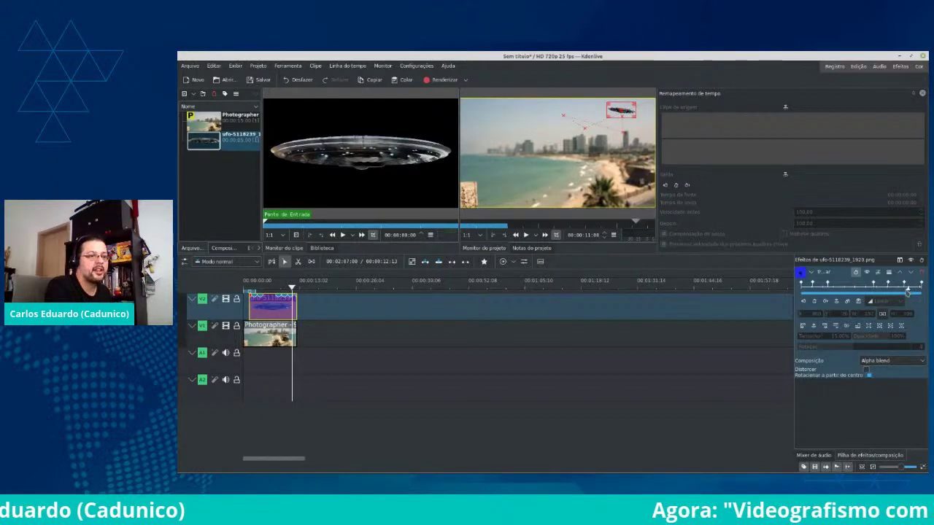
left_click_drag(907, 290, 916, 296)
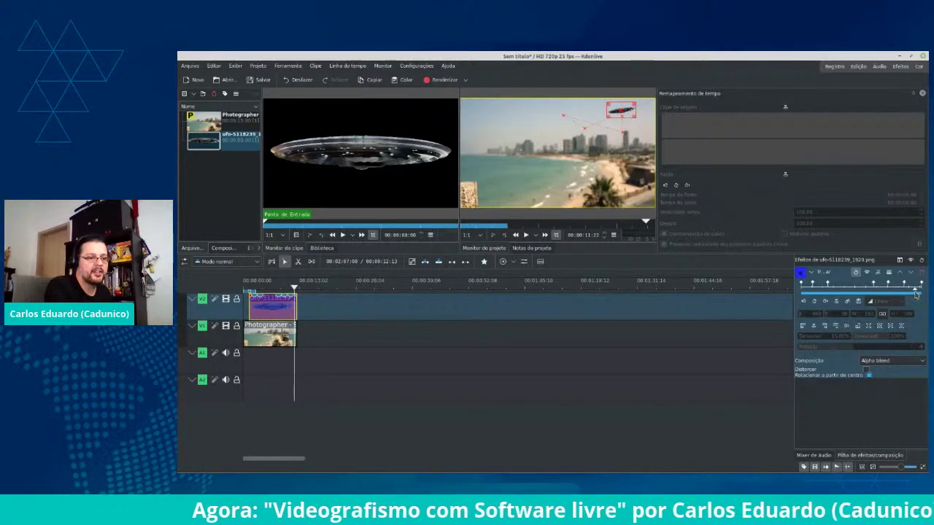
left_click(814, 302)
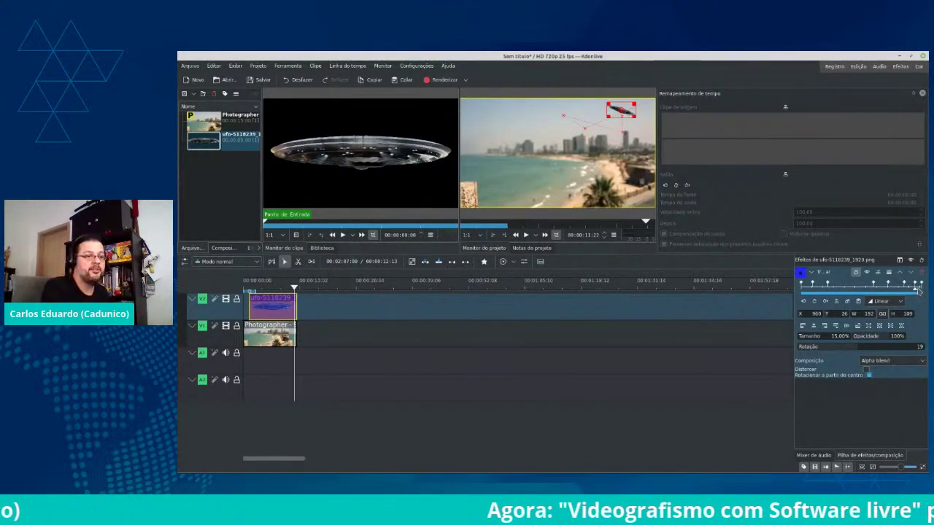
mouse_move(916, 291)
left_mouse_down()
mouse_move(899, 292)
mouse_move(917, 295)
left_mouse_up()
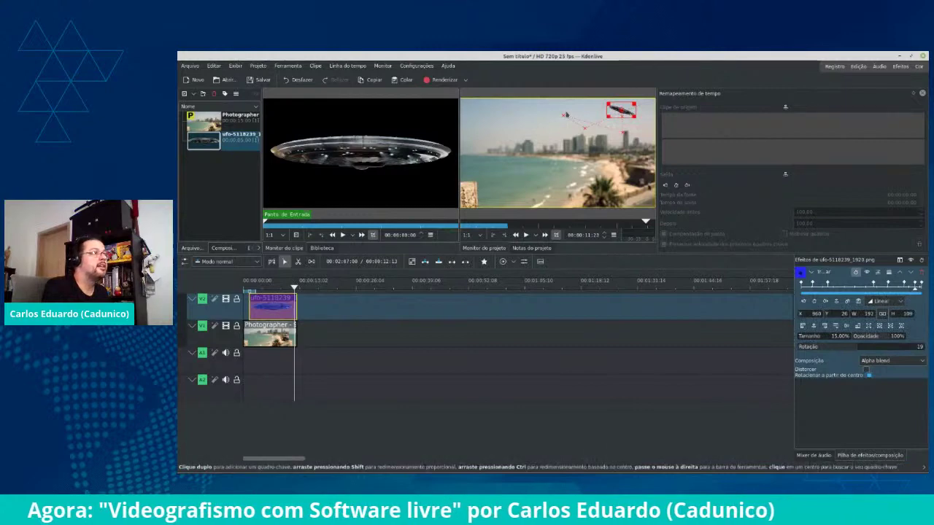
left_click_drag(621, 110, 645, 110)
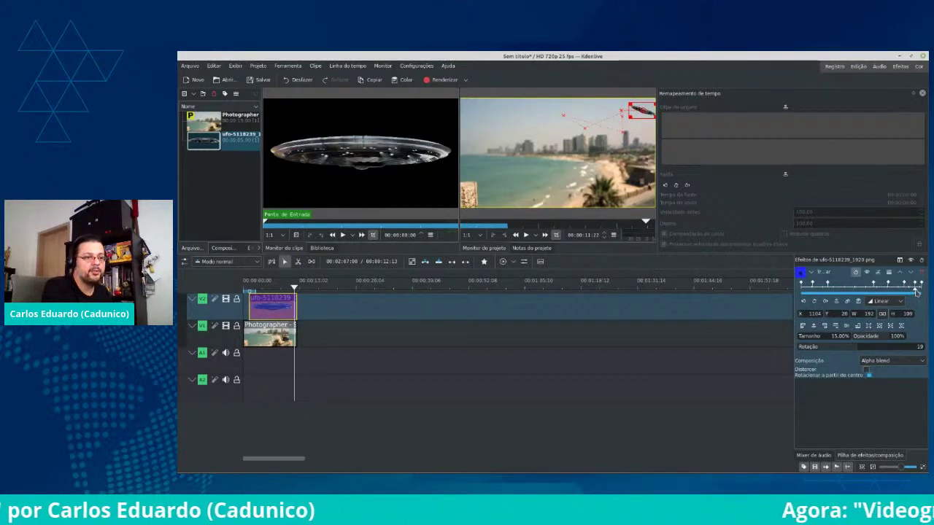
At the clip's last frame, move the UFO out past the left edge to X -428, Y 70 and return to the project's start
left_click_drag(916, 291, 924, 293)
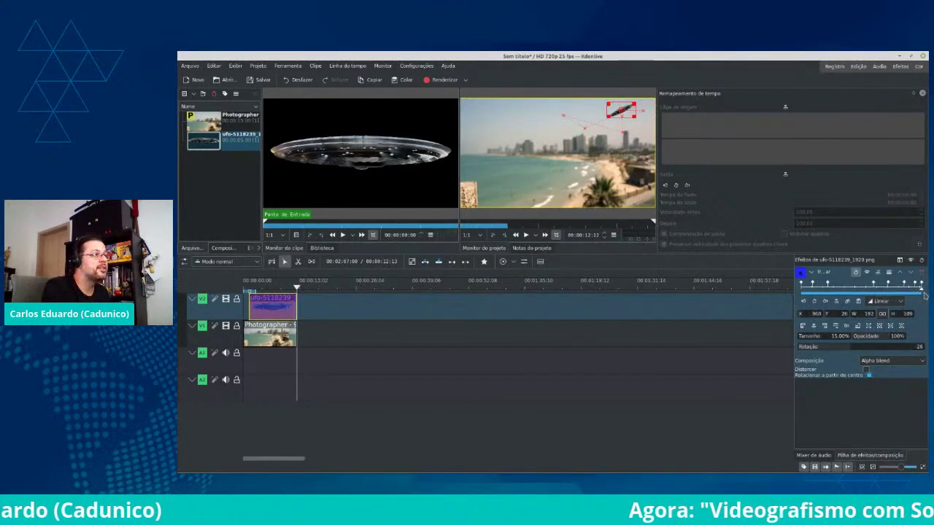
type("-")
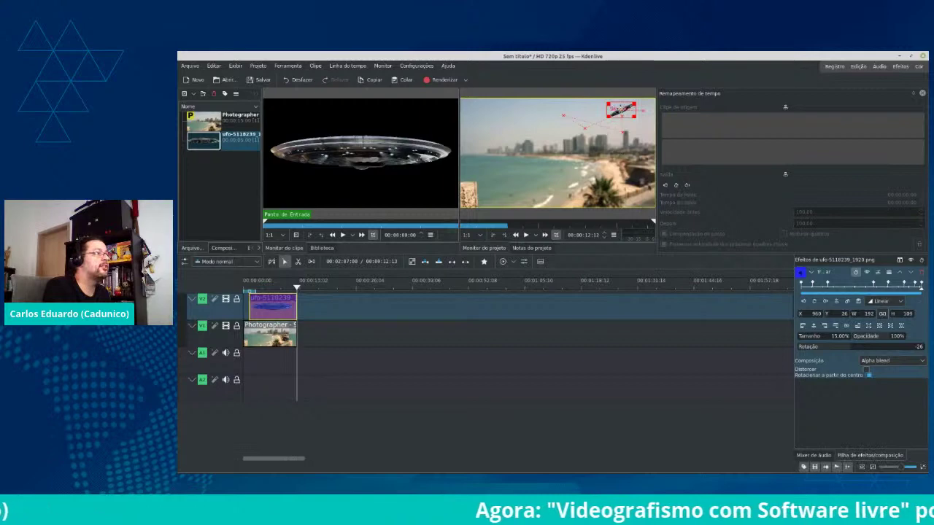
left_click_drag(621, 110, 408, 112)
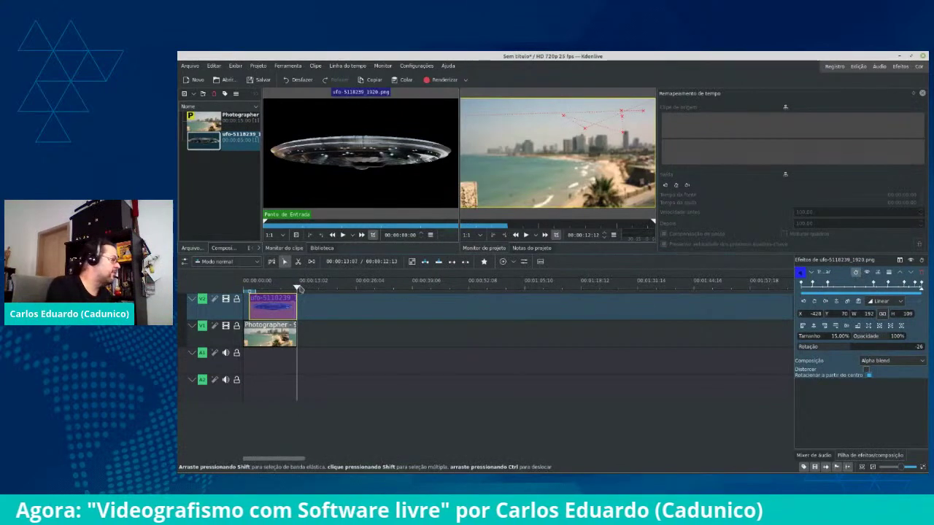
key("Home")
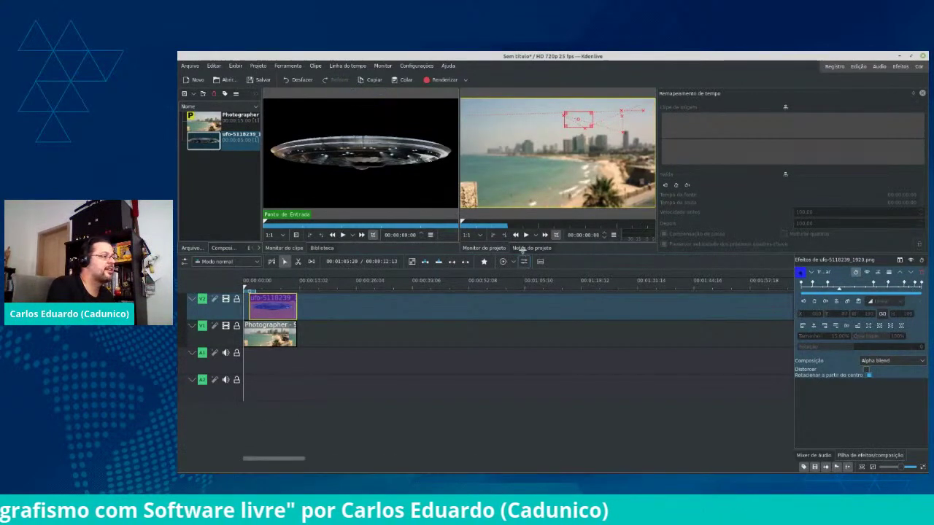
Play the UFO animation through to the end of the clips and return to the project's start
left_click(526, 235)
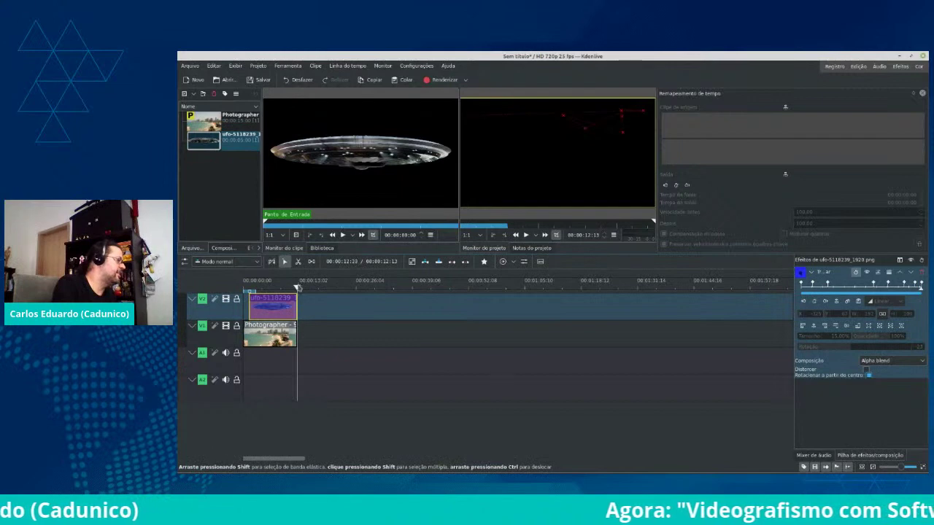
mouse_move(298, 288)
left_mouse_down()
mouse_move(223, 288)
mouse_move(303, 290)
left_mouse_up()
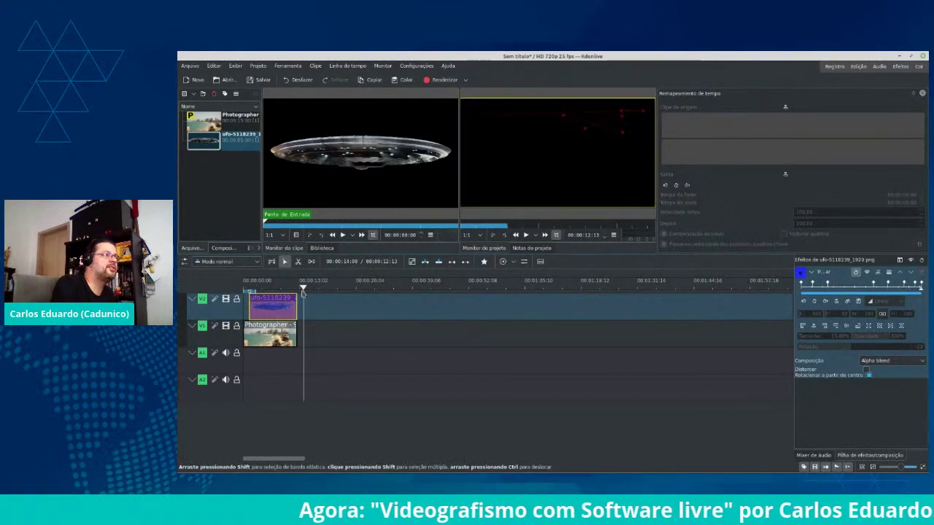
key("Home")
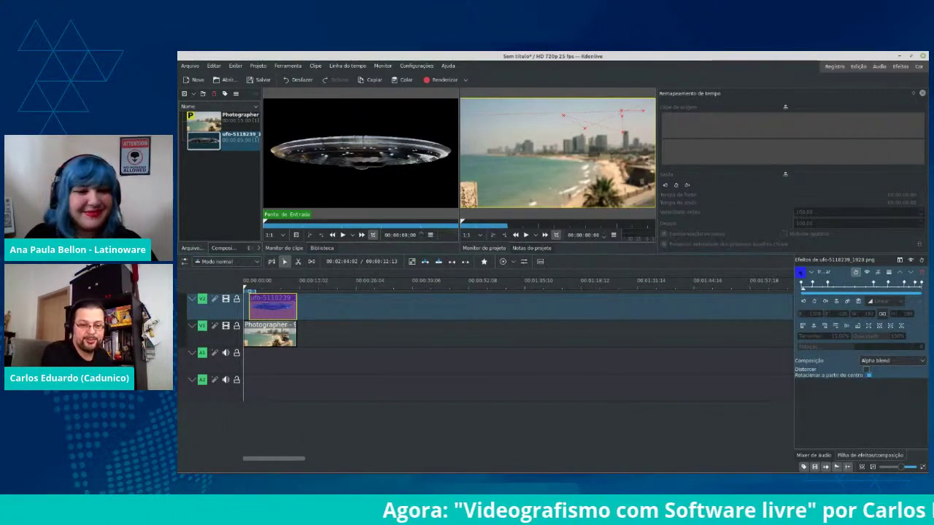
Switch to the web browser and look through the Design Livre! home page, from its banner to the article list and back
key("alt+Tab")
left_click(219, 58)
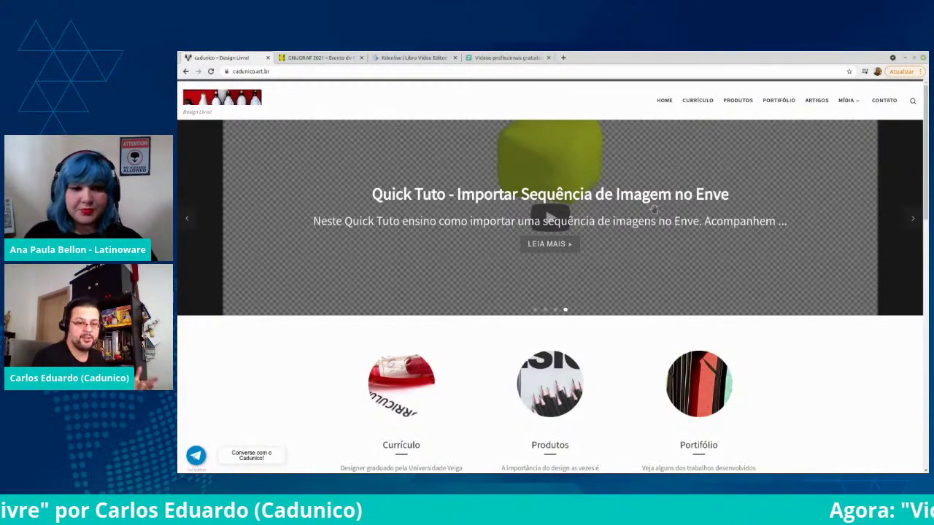
scroll(748, 191, "down", 10)
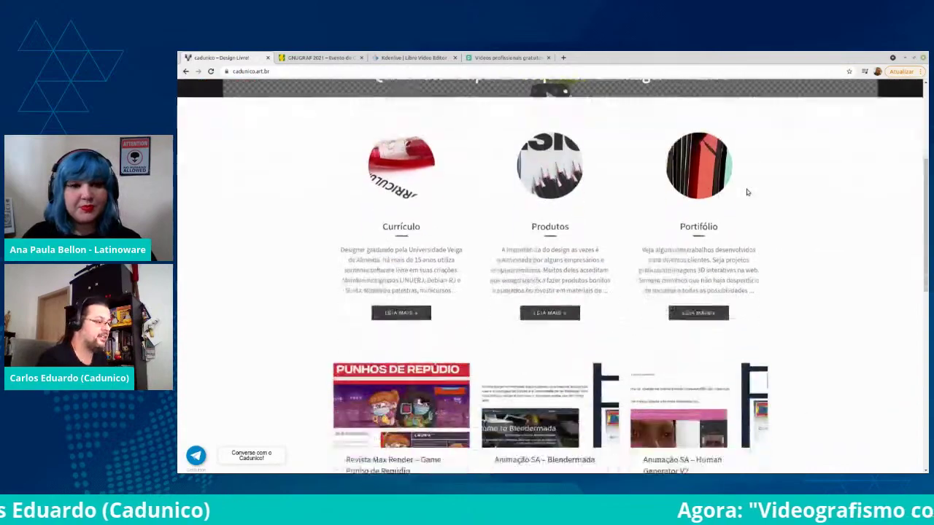
scroll(746, 188, "up", 10)
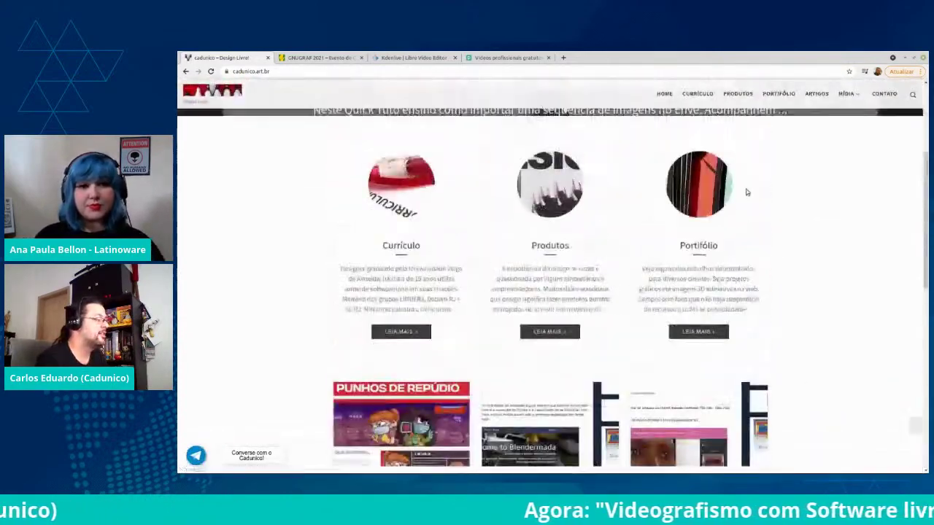
scroll(746, 188, "down", 5)
scroll(746, 191, "down", 5)
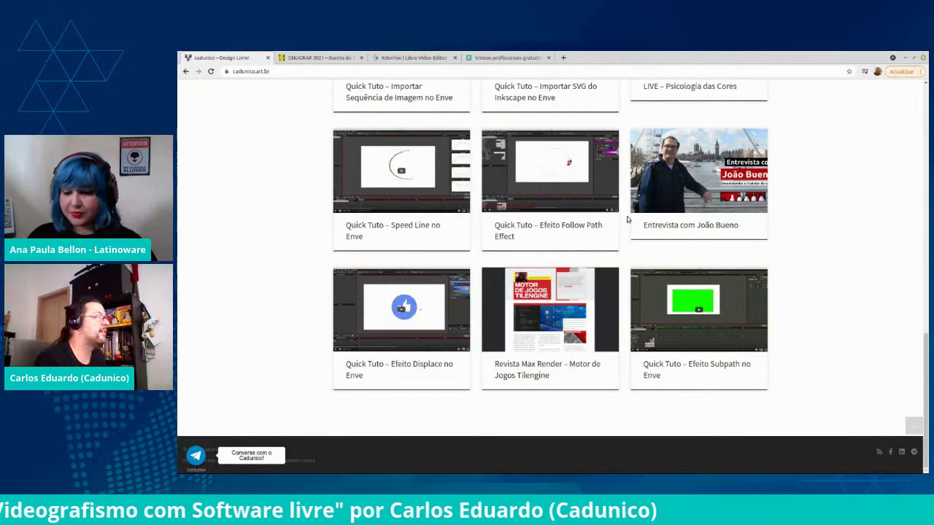
scroll(627, 219, "up", 3)
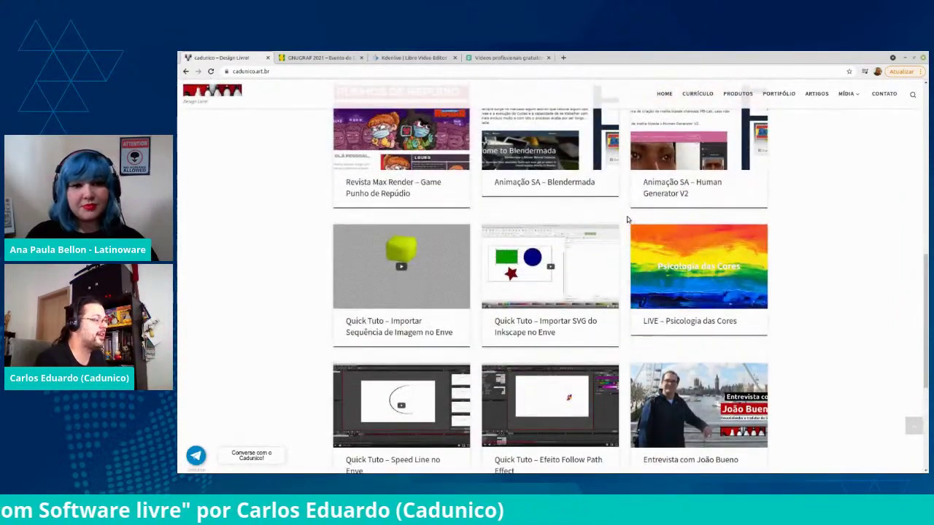
scroll(627, 219, "up", 5)
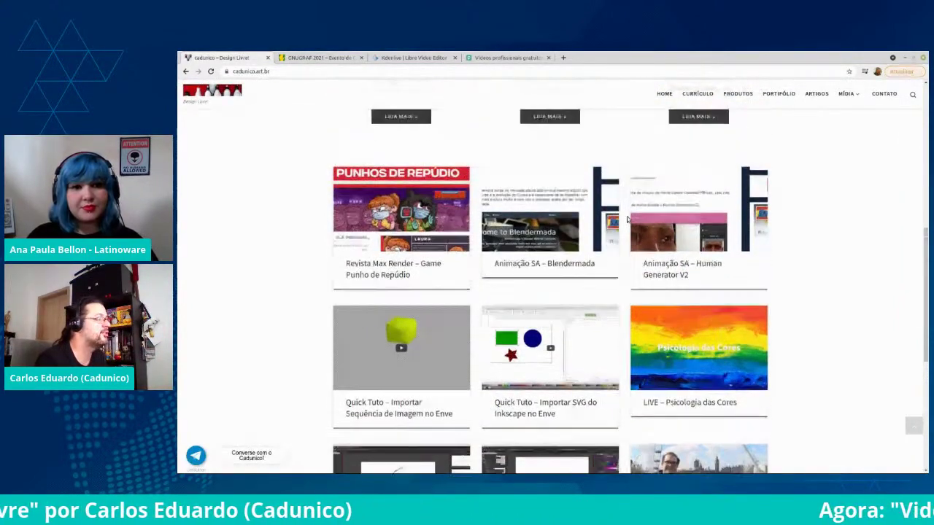
scroll(626, 217, "up", 2)
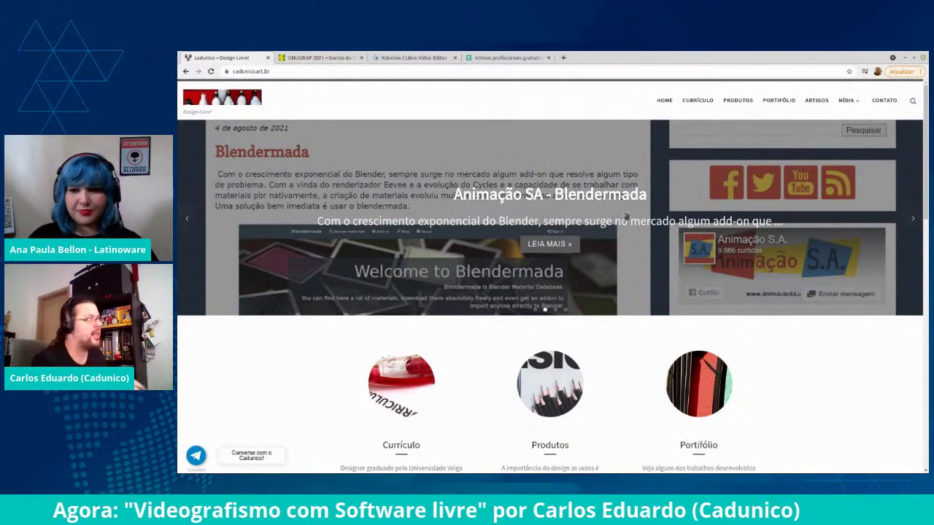
Show the already open GNUGRAF 2021 event page, followed by the Kdenlive website
left_click(321, 58)
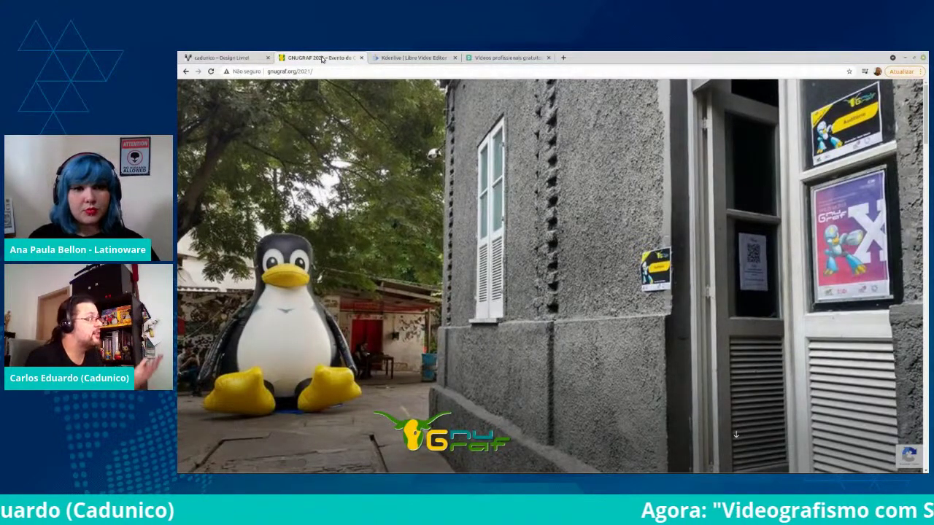
left_click(388, 57)
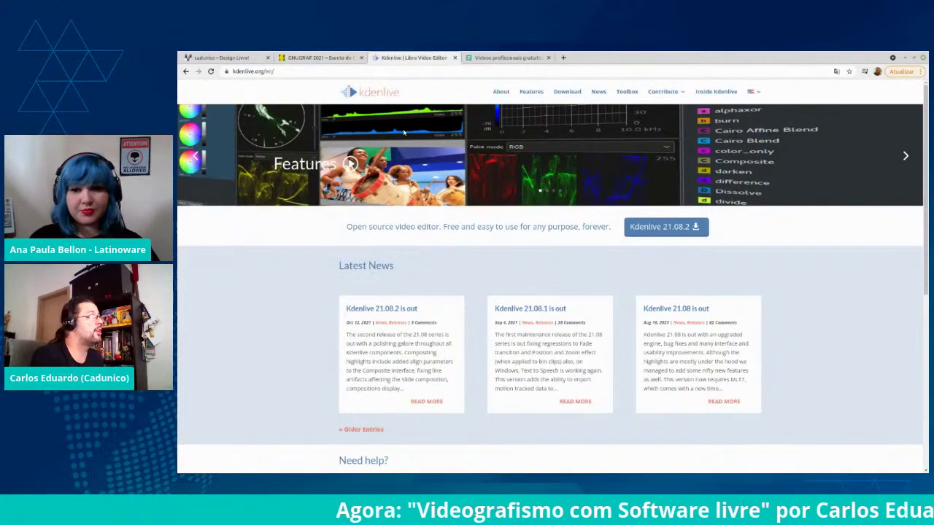